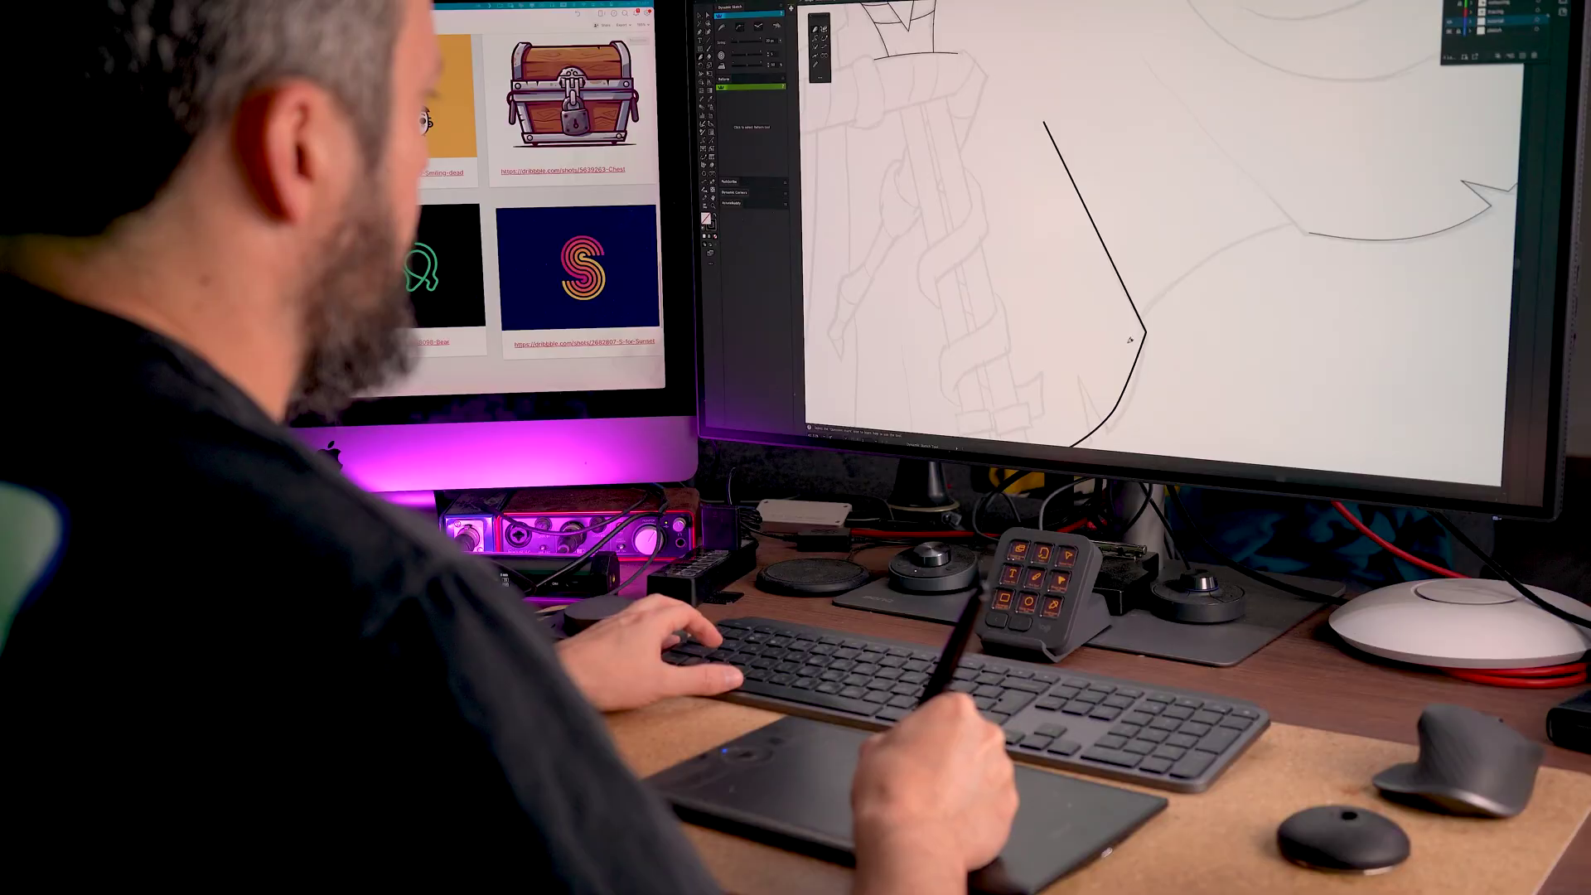
# Sketch the right-hand curve, two horizontal strokes and a diagonal stroke forming a triangle.
pyautogui.moveTo(1132, 49); pyautogui.dragTo(1002, 67)
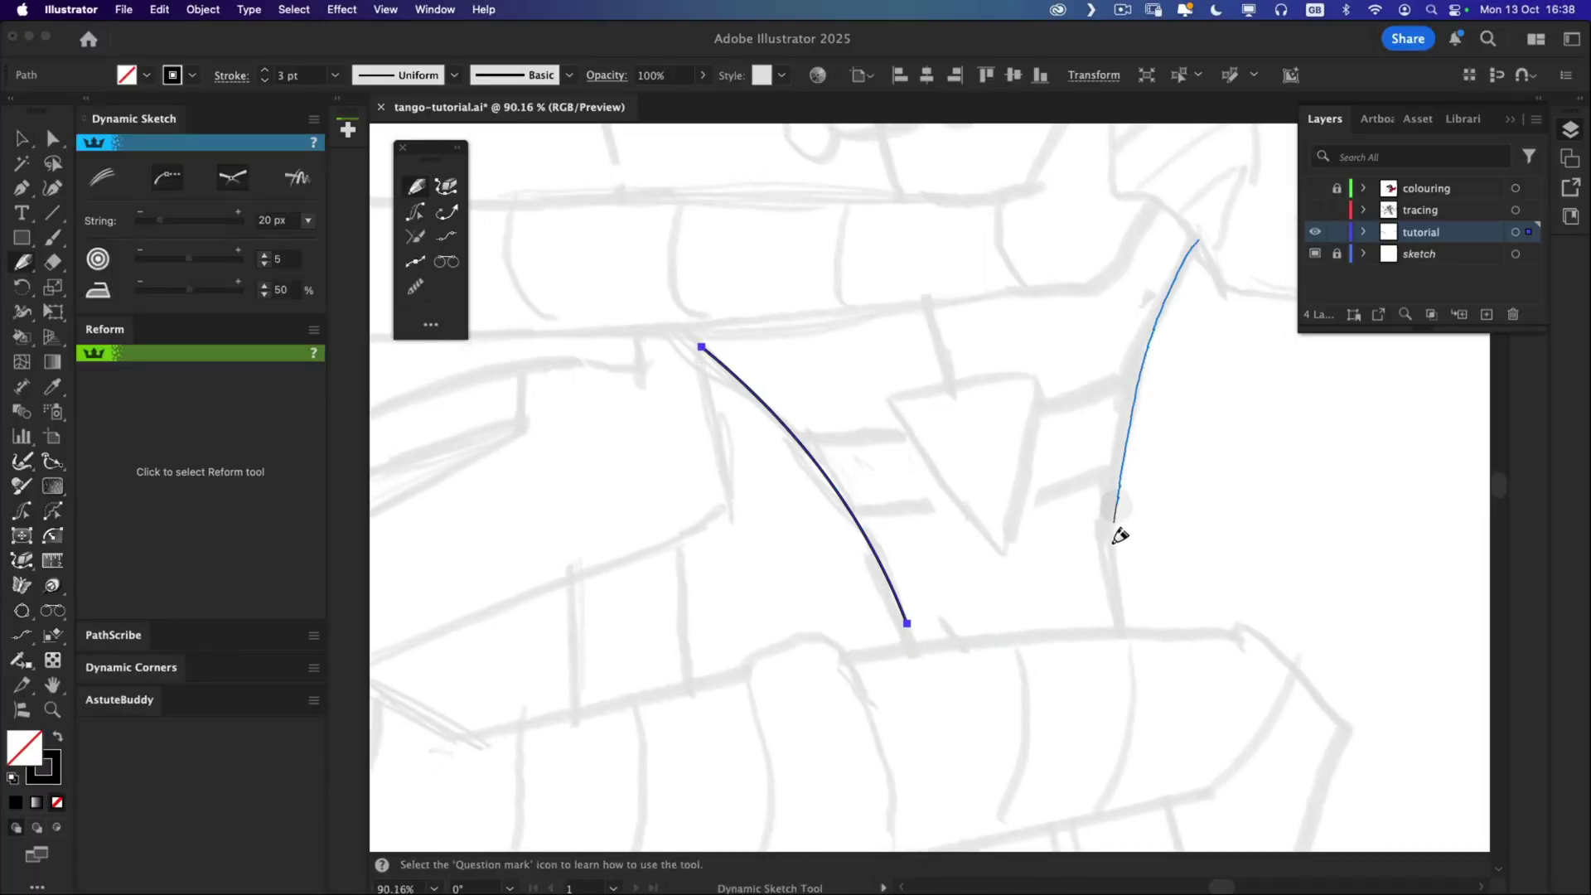
pyautogui.moveTo(1117, 539); pyautogui.dragTo(1112, 617)
pyautogui.moveTo(760, 440); pyautogui.dragTo(1181, 355)
pyautogui.moveTo(795, 508); pyautogui.dragTo(1151, 455)
pyautogui.moveTo(888, 396)
pyautogui.mouseDown()
pyautogui.moveTo(1006, 554)
pyautogui.moveTo(1039, 366)
pyautogui.mouseUp()
# Trim the horizontal strokes where they cross, then edit the triangle's anchor points.
pyautogui.click(948, 401)
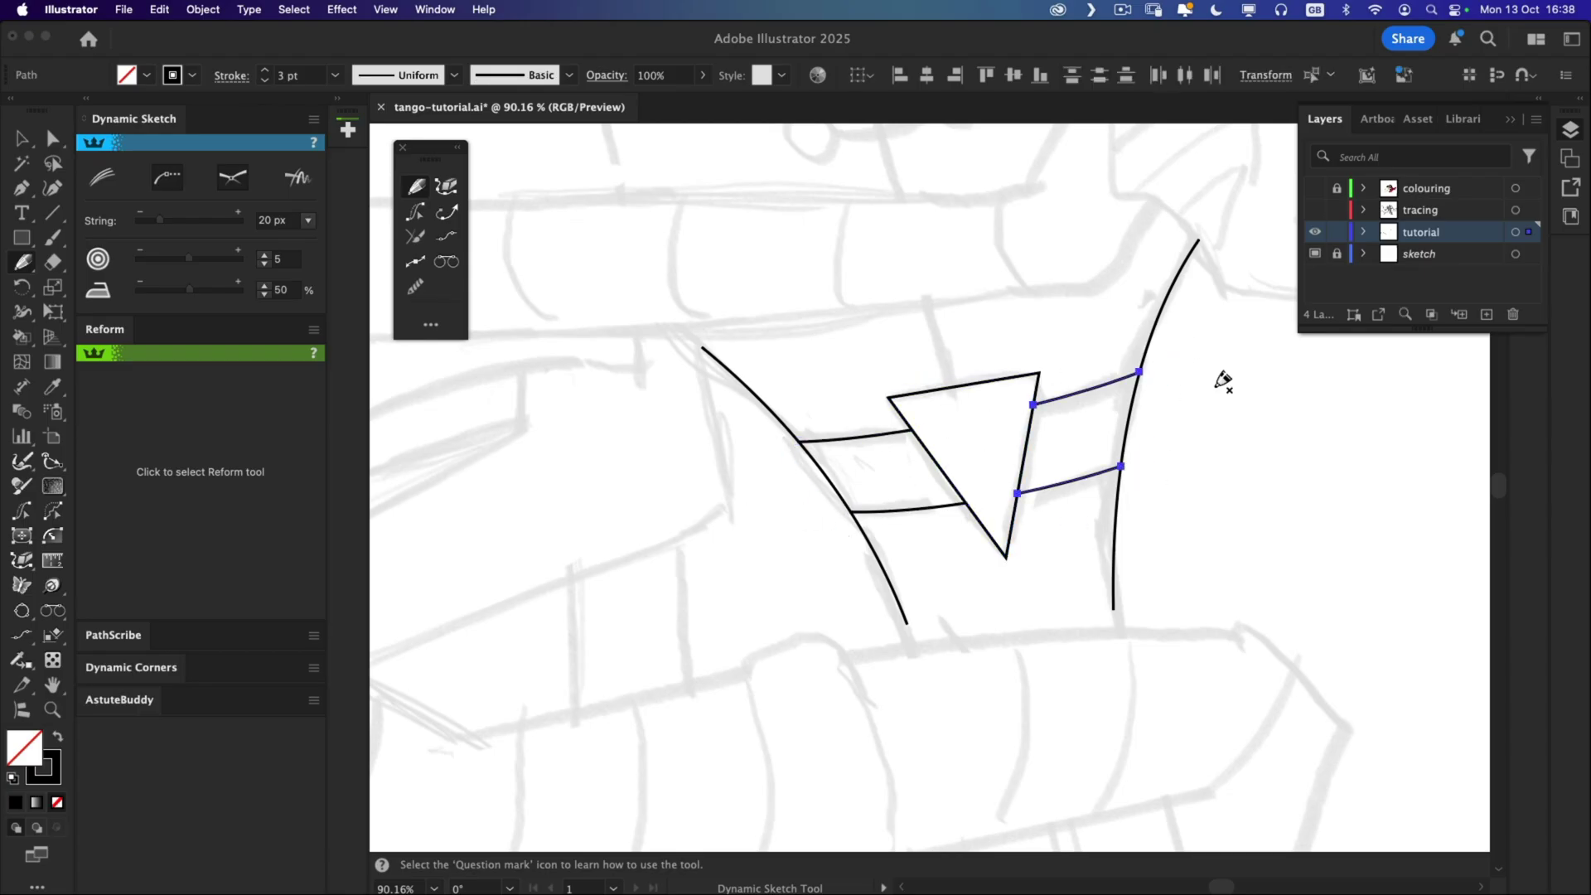
pyautogui.press('v')
pyautogui.click(940, 392)
pyautogui.press('a')
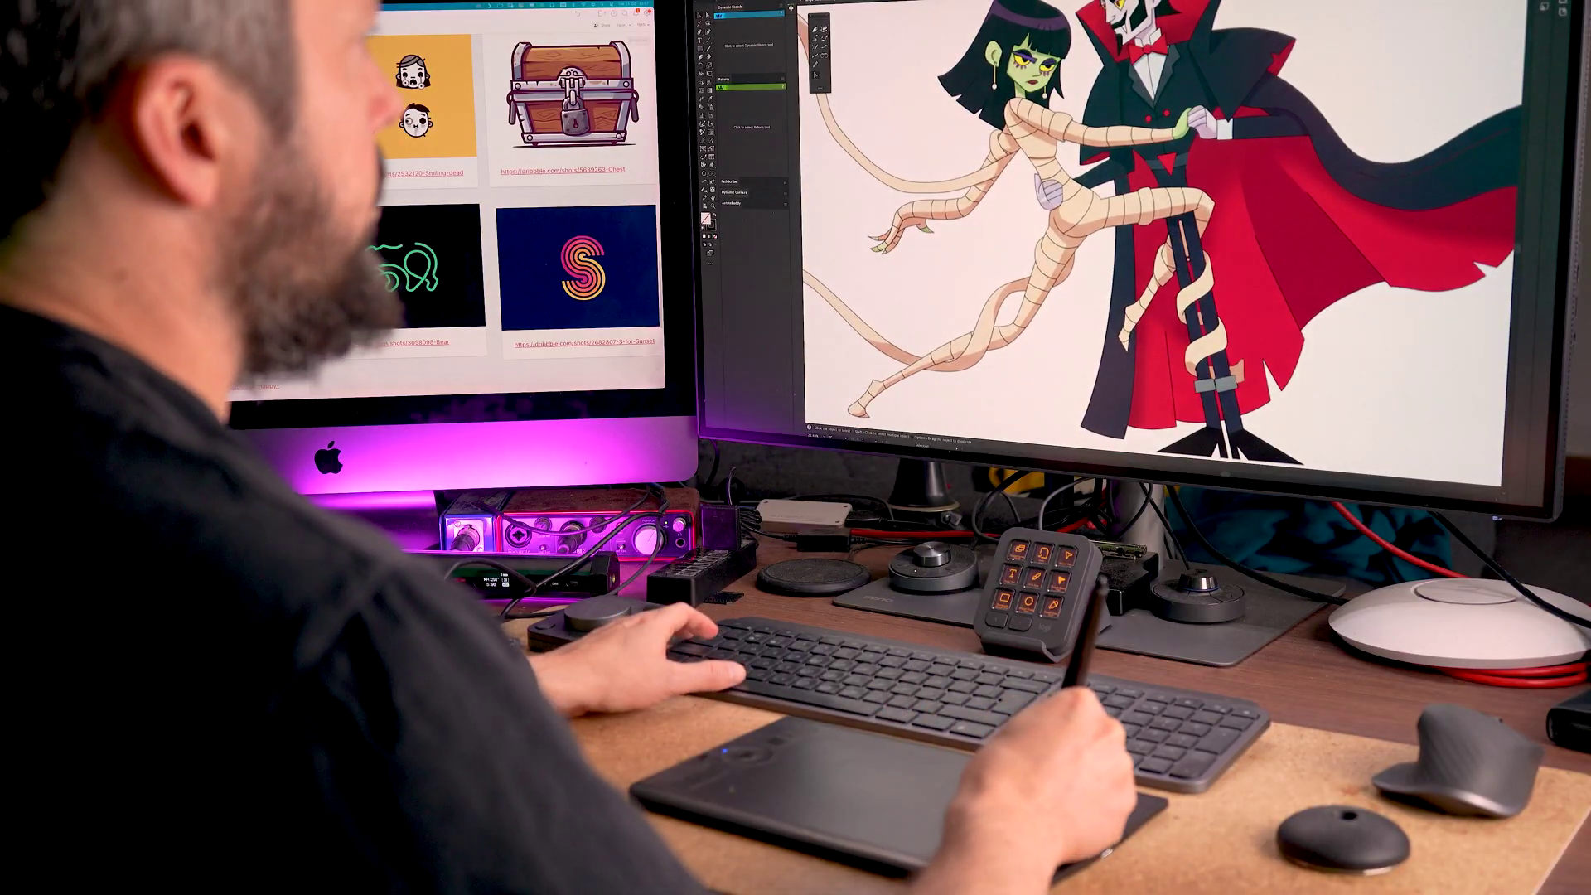
pyautogui.press('F7')
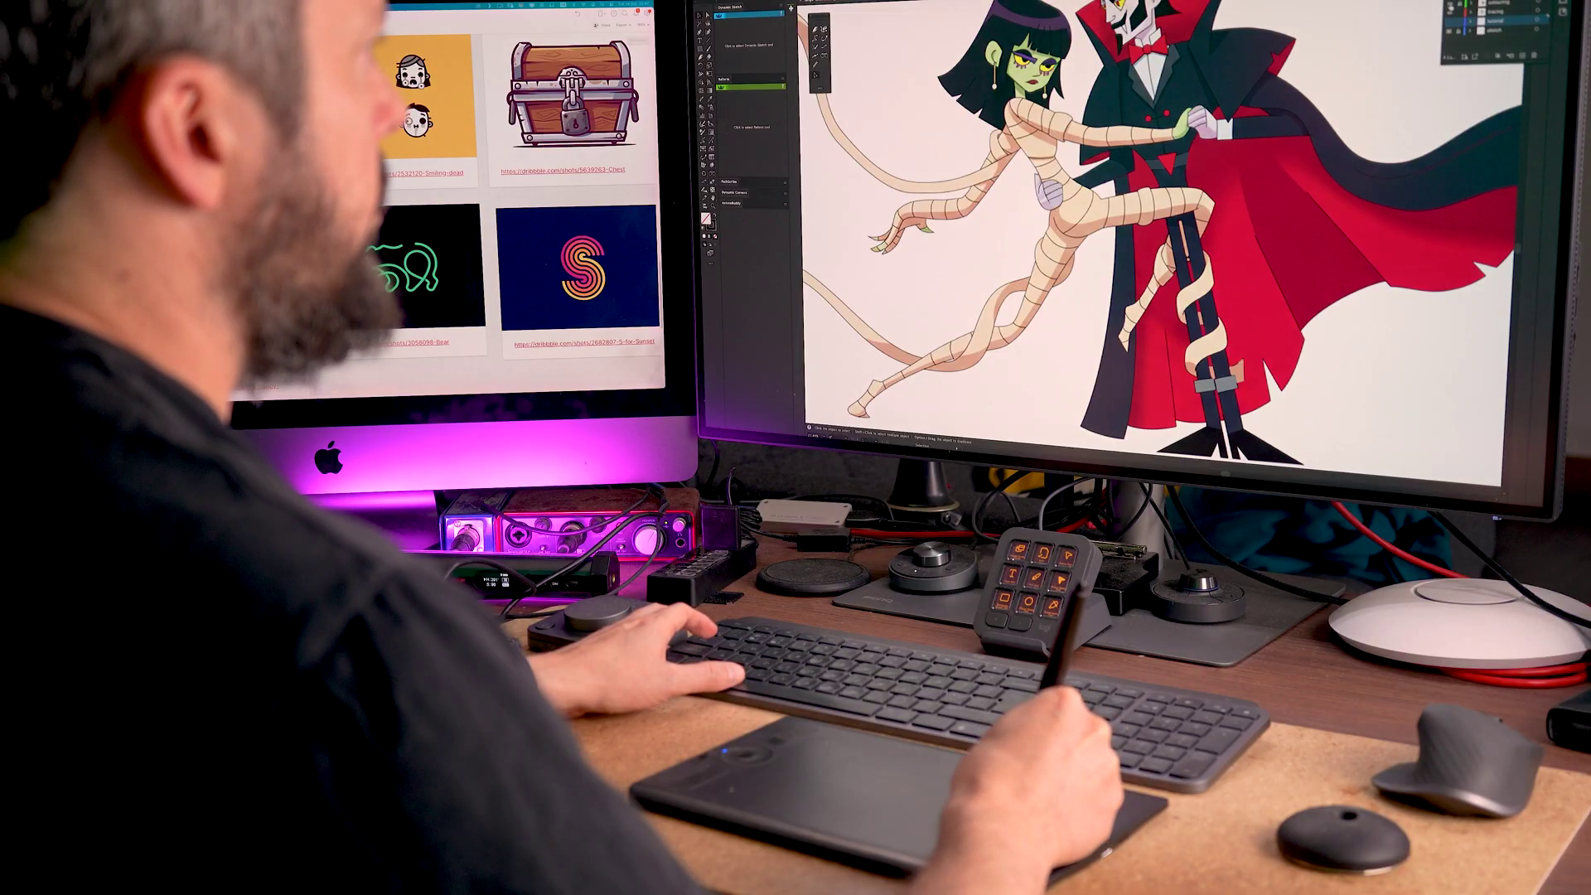
# Show the clean black line art and drag out a red offset copy of the tail curve at -146.025 px.
pyautogui.hotkey('ctrl', 'Tab')
pyautogui.moveTo(1326, 137); pyautogui.dragTo(1303, 159)
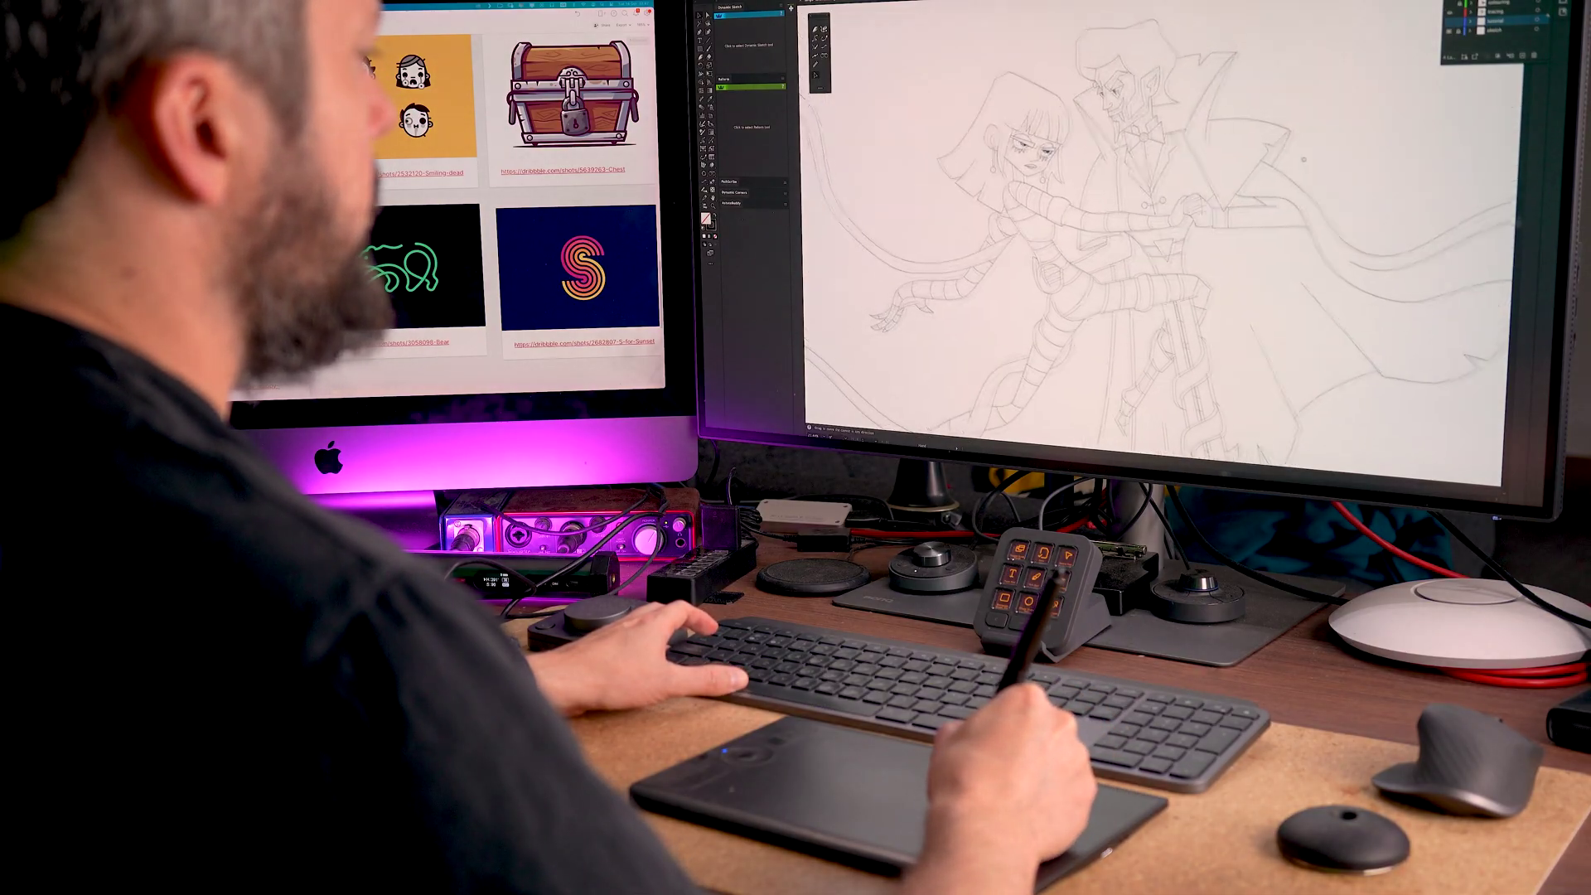
pyautogui.click(1455, 31)
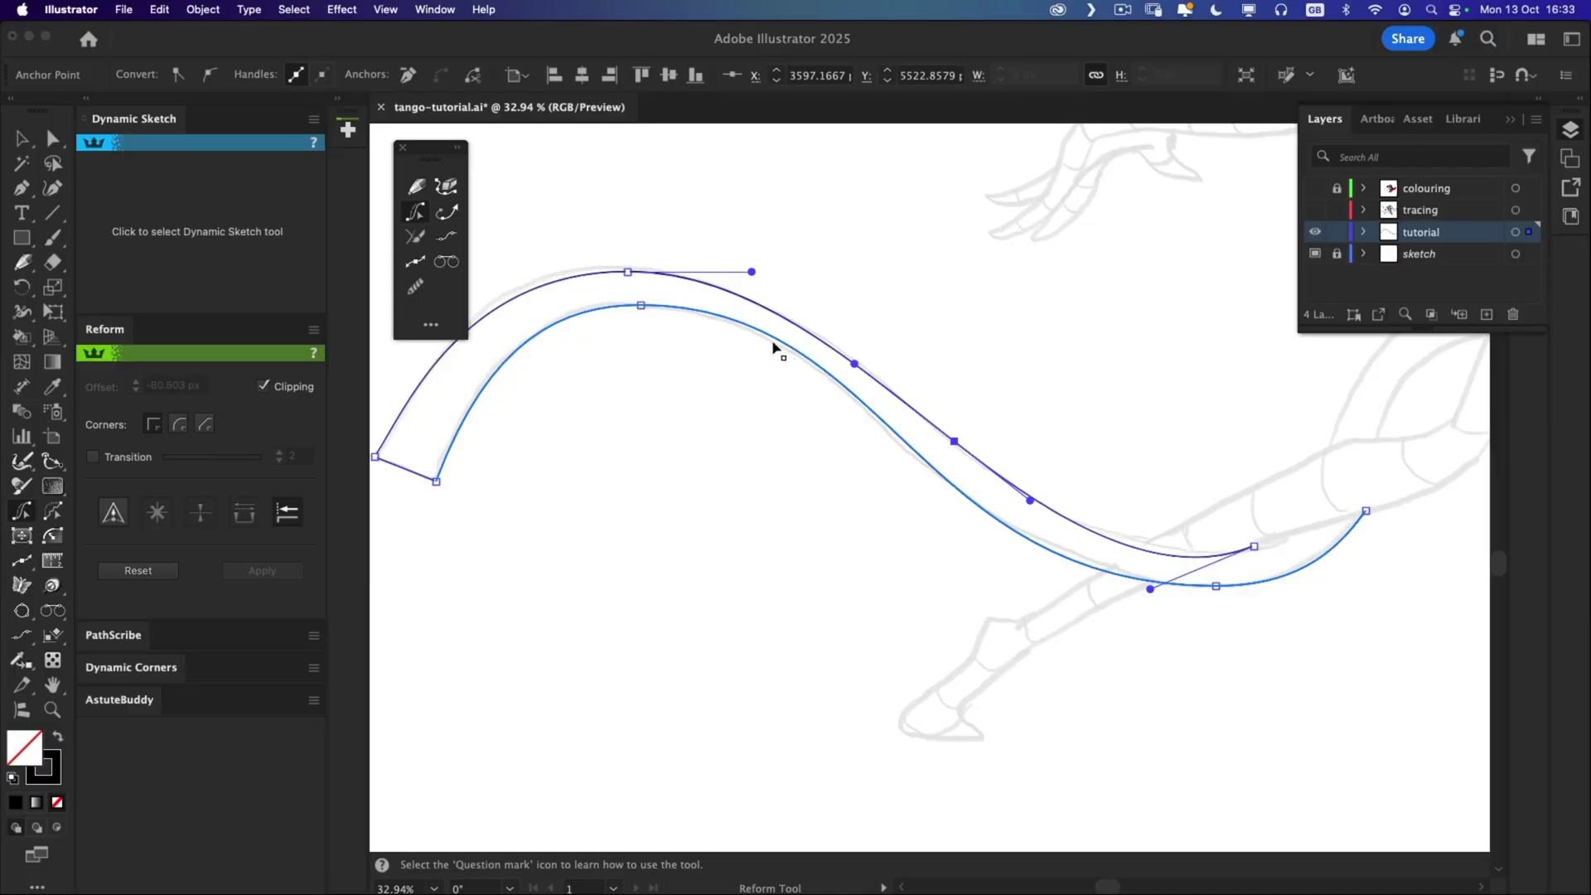
pyautogui.moveTo(774, 344); pyautogui.dragTo(764, 382)
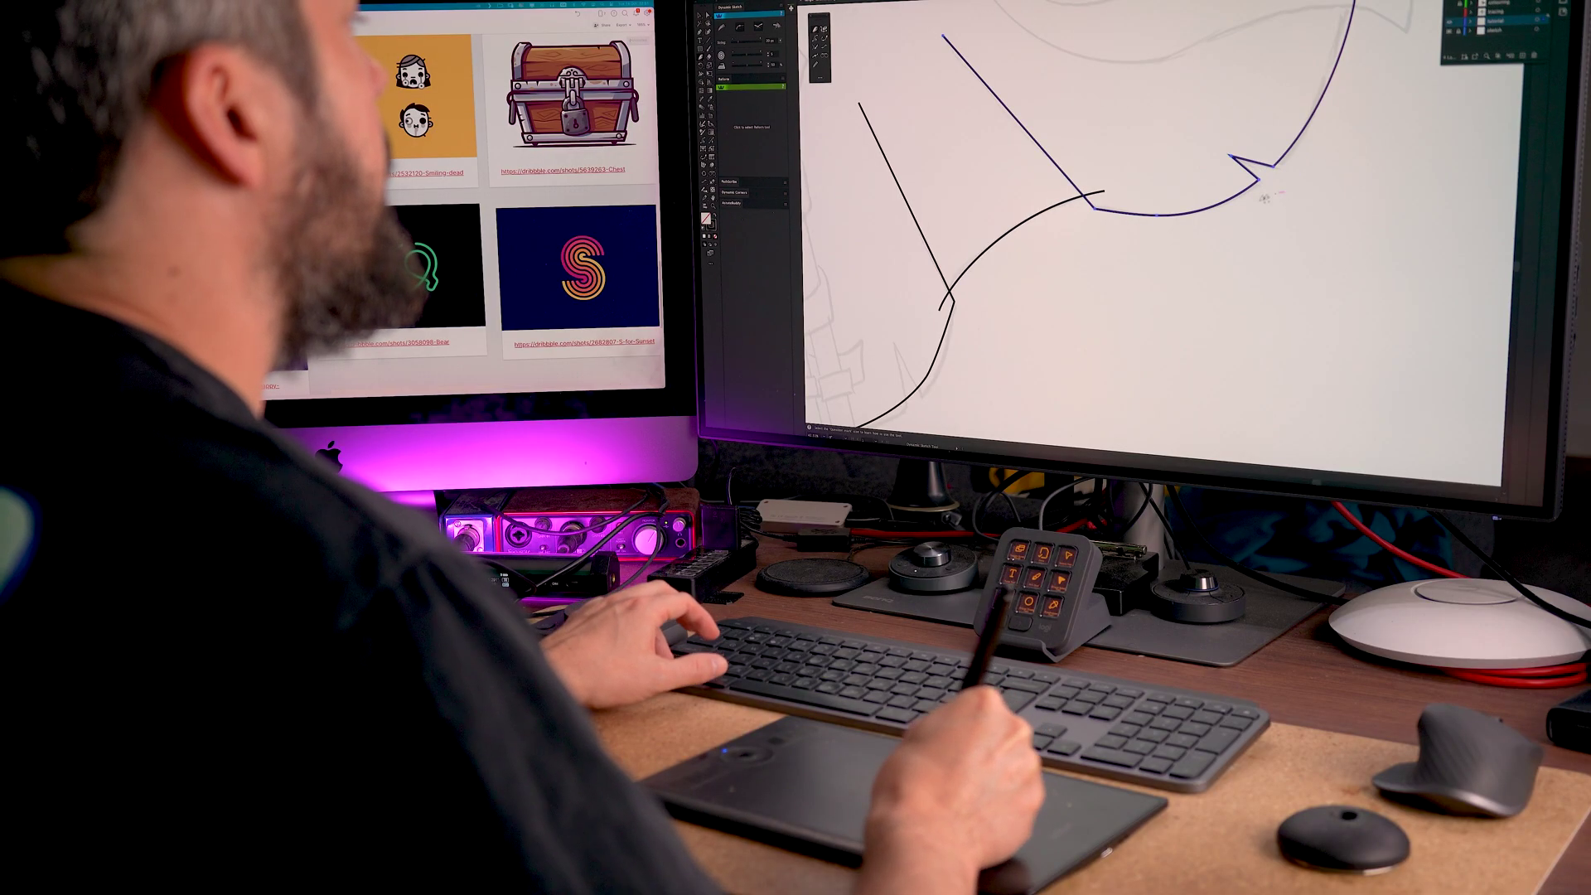
# Draw over the cape stroke junction so the separate ends merge into one continuous path.
pyautogui.moveTo(1069, 187); pyautogui.dragTo(1094, 203)
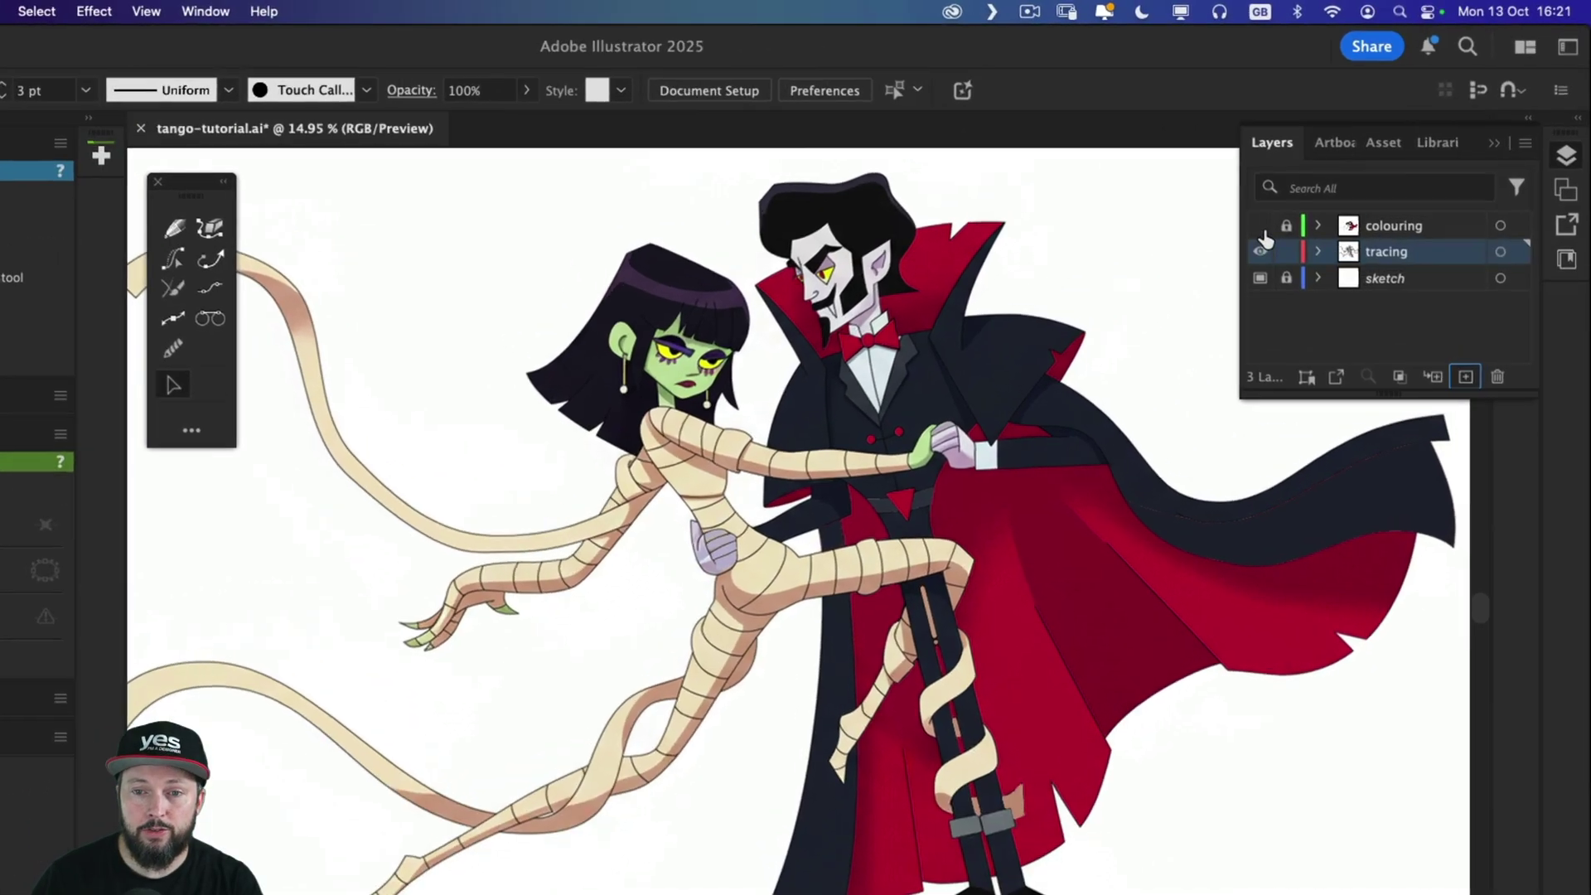
# Hide the colouring and tracing layers and add a new layer named tutorial.
pyautogui.click(1315, 188)
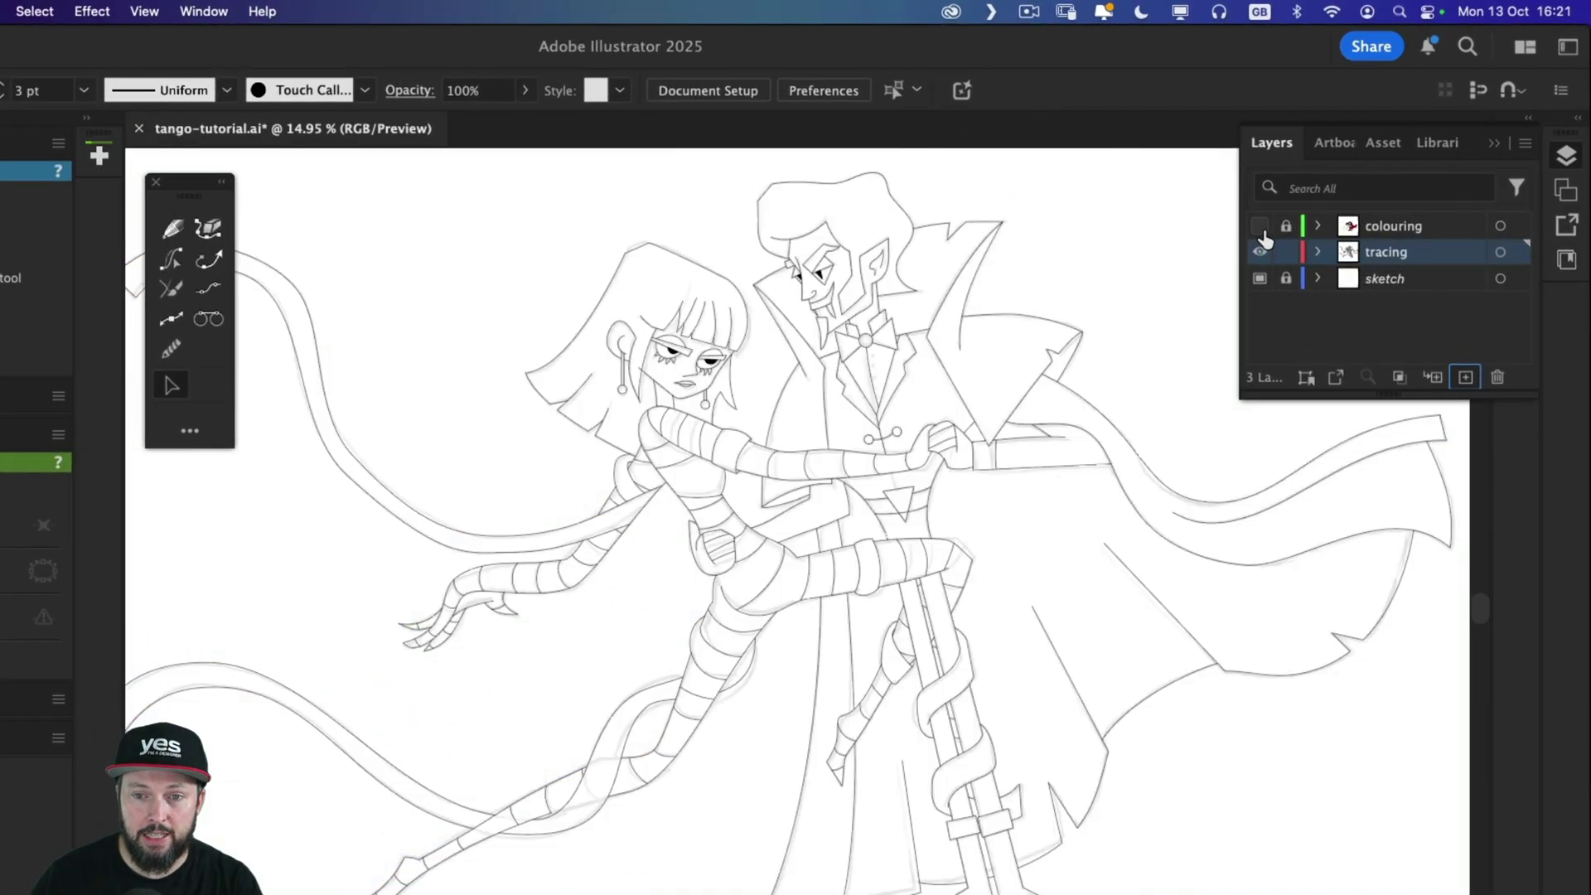
pyautogui.click(1260, 252)
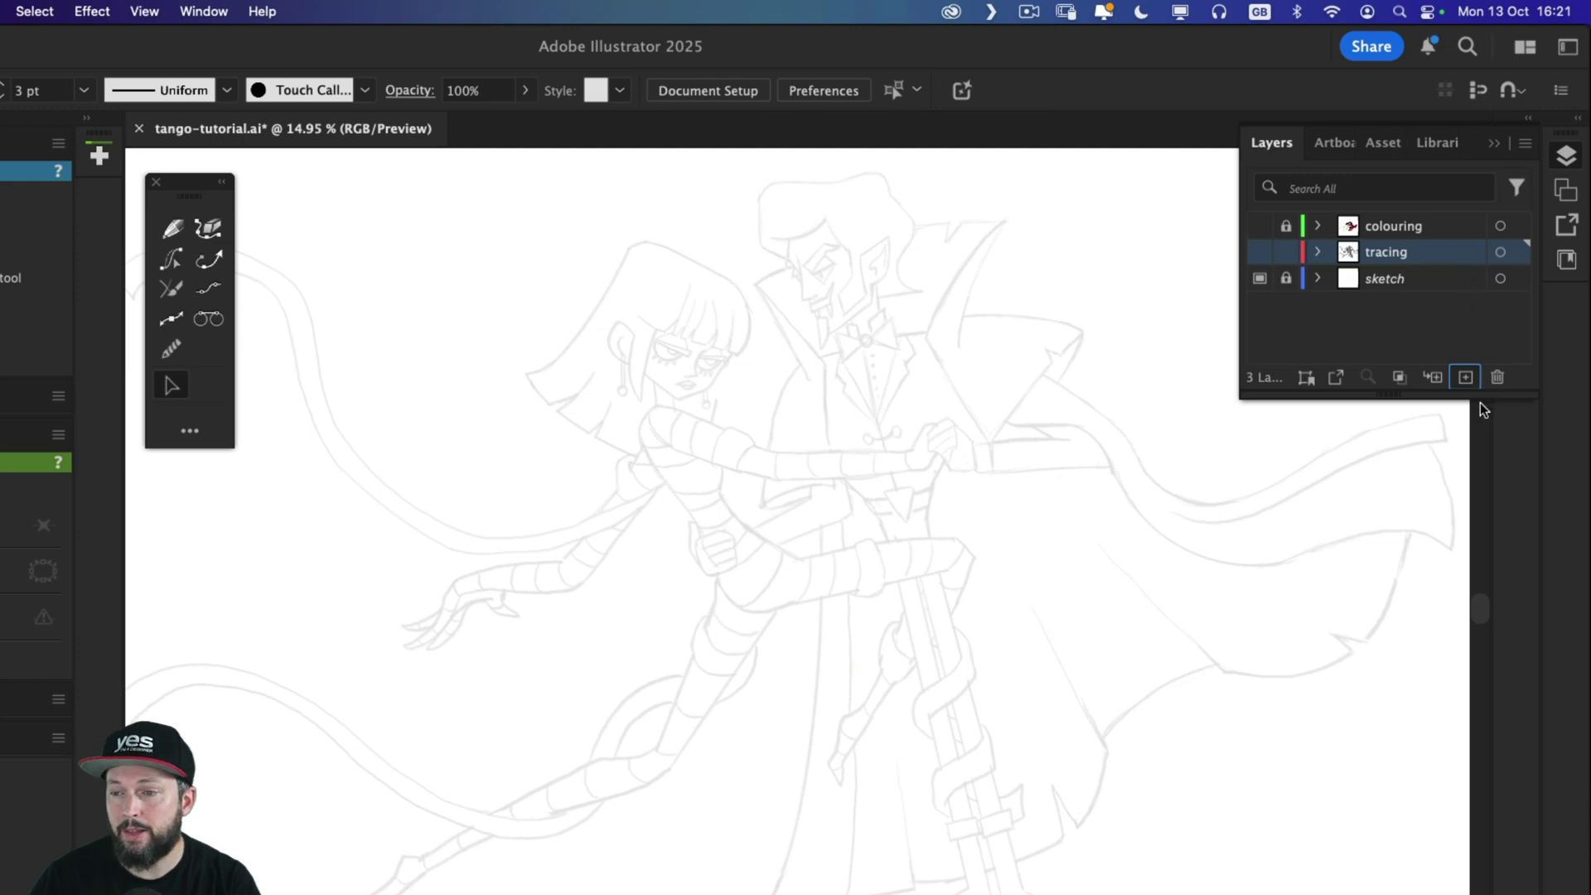
pyautogui.click(1465, 377)
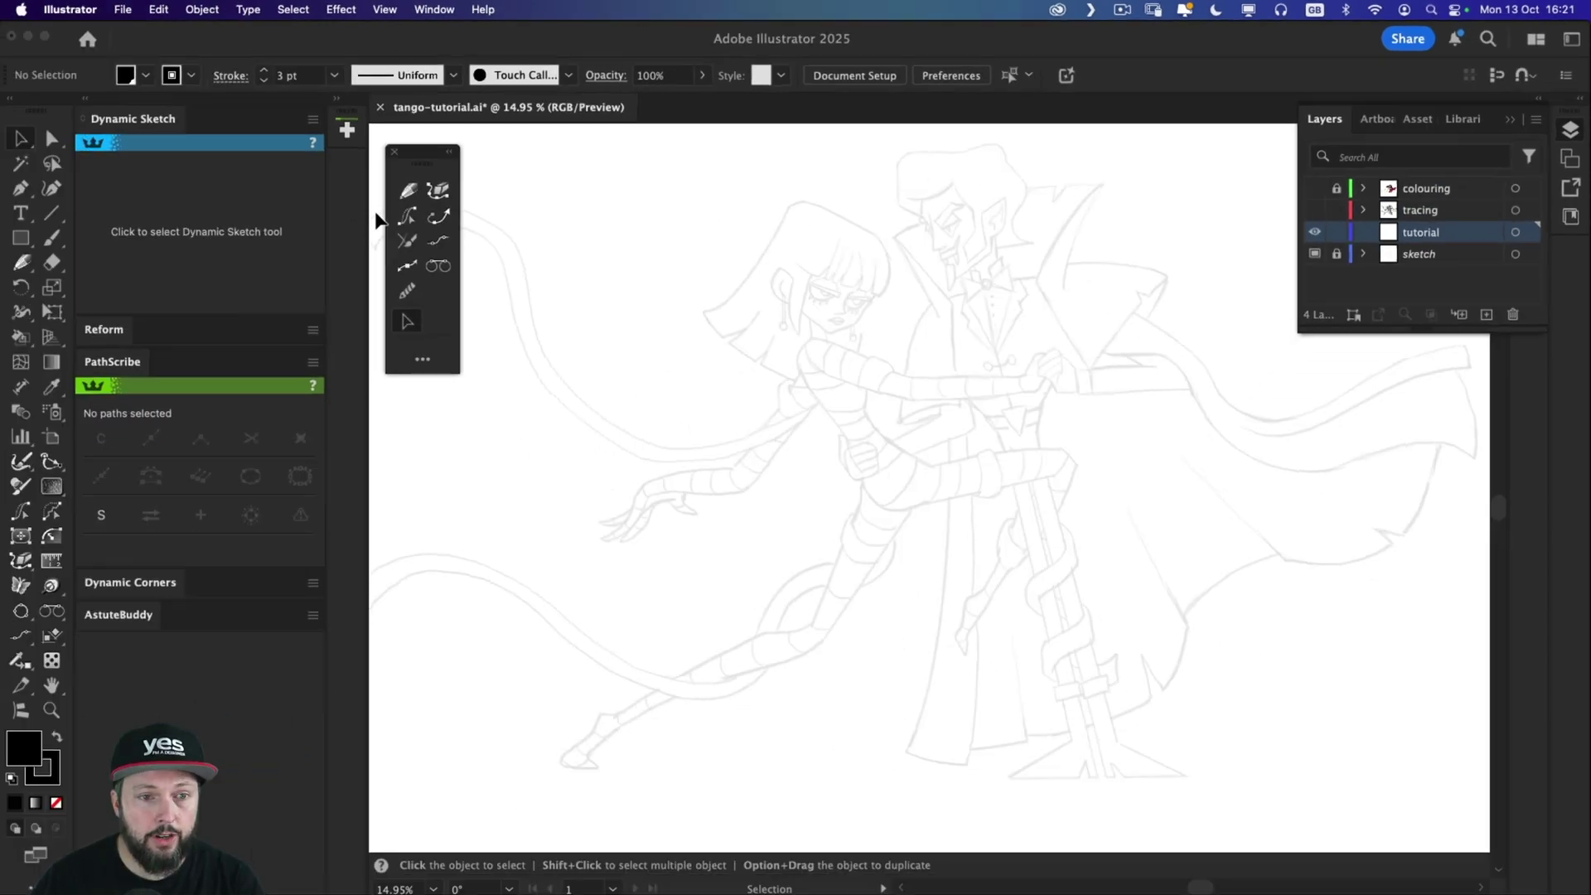
# Select the Dynamic Sketch tool for drawing smoothed strokes.
pyautogui.click(172, 228)
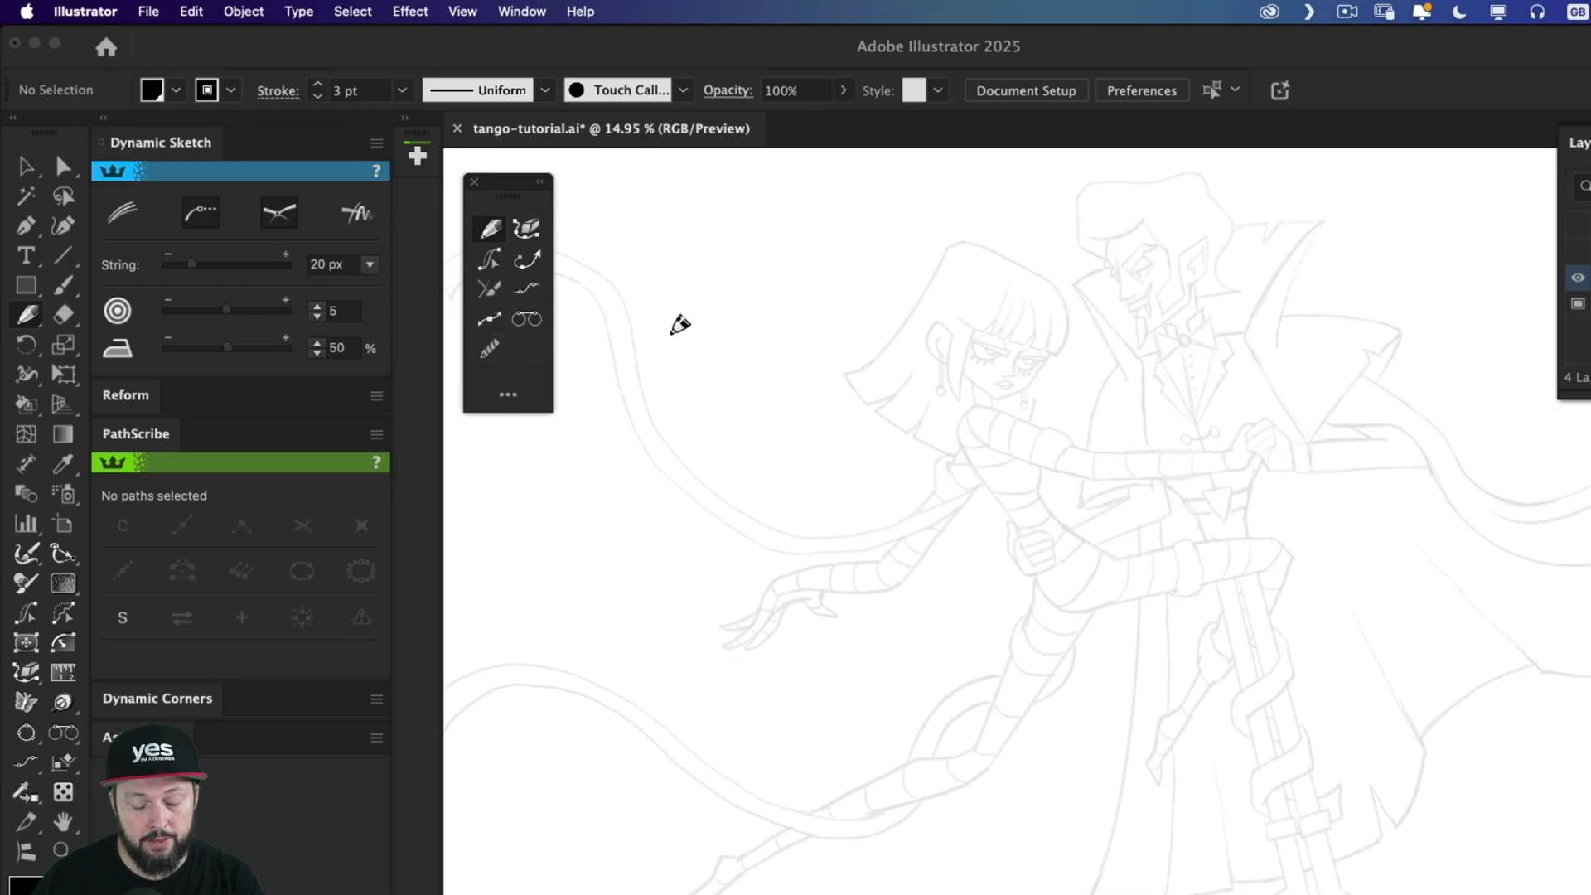
pyautogui.click(37, 170)
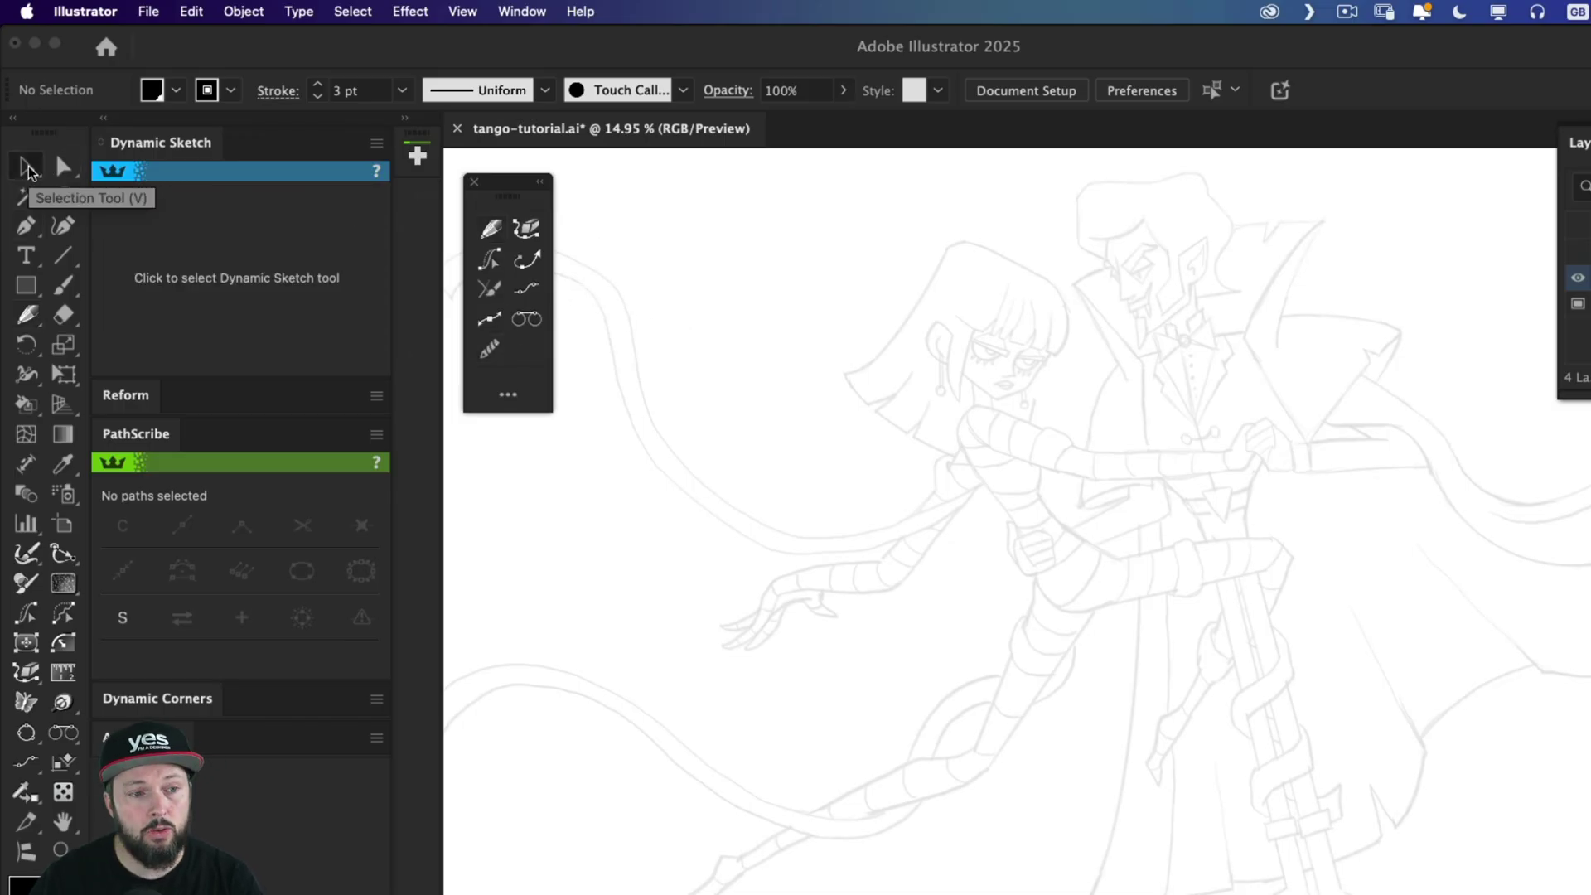
pyautogui.click(242, 259)
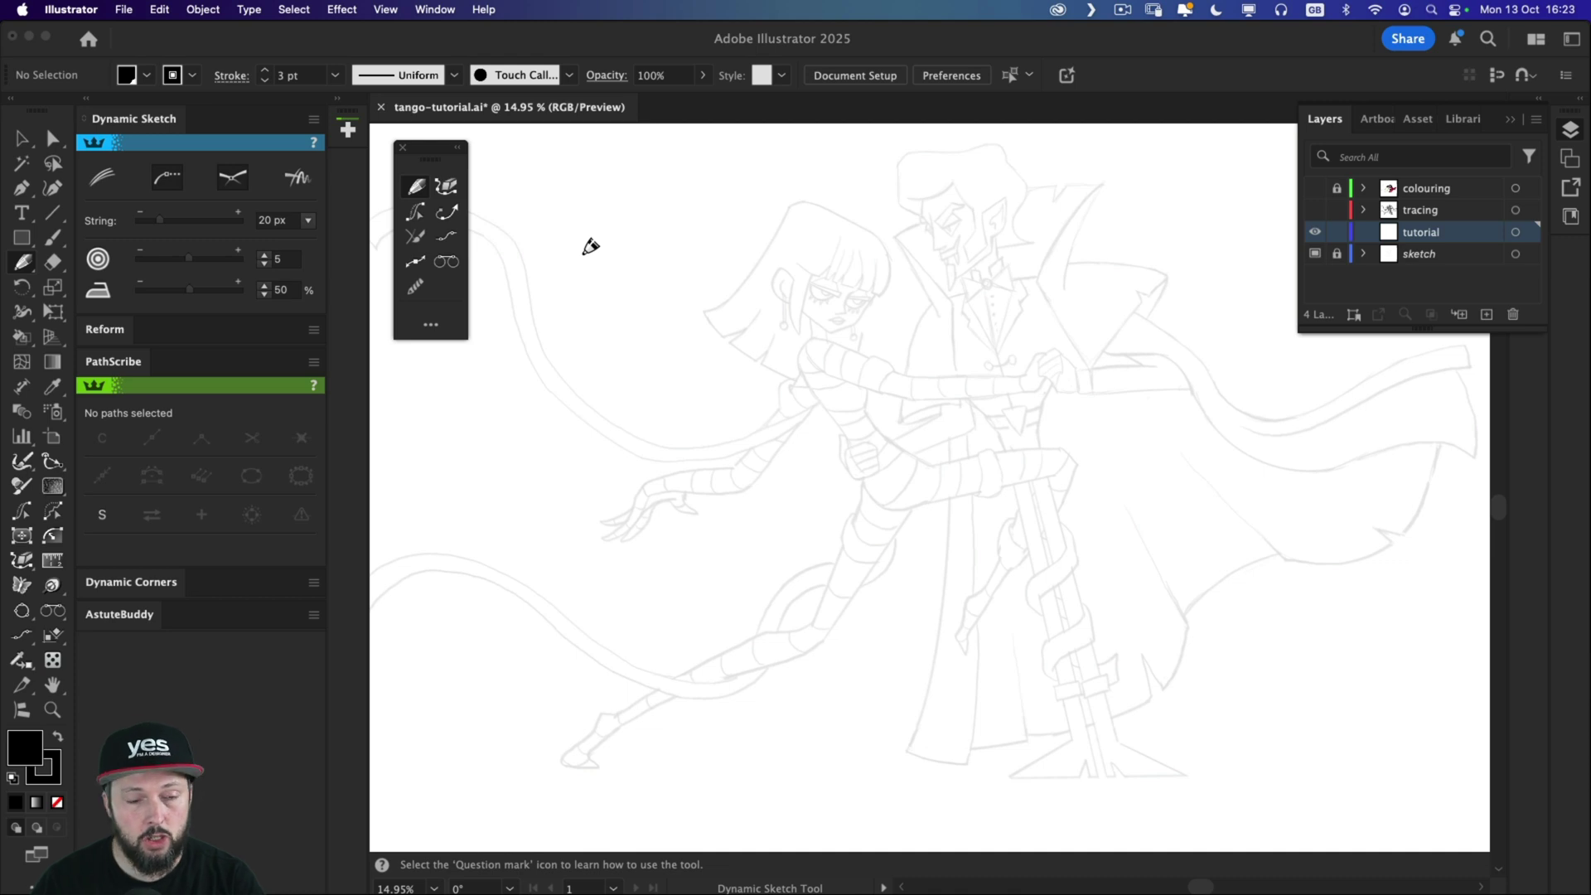
# Trace the lower-left tail as a smooth 4-point, 3 pt curve and extend it from its right end.
pyautogui.scroll(3, 486, 519)
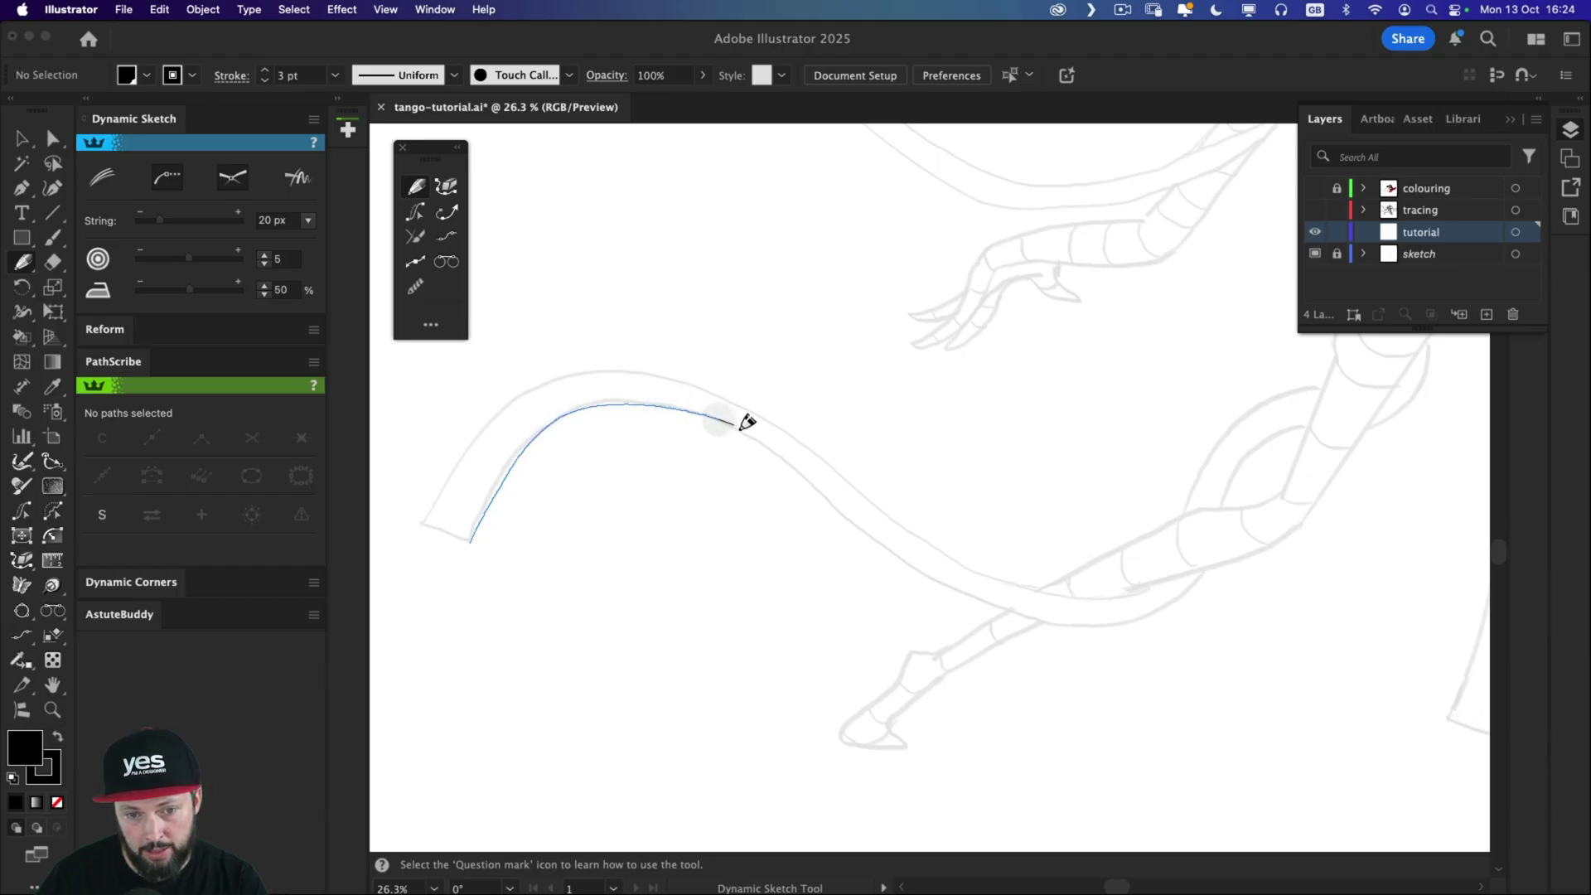
pyautogui.moveTo(746, 423); pyautogui.dragTo(832, 490)
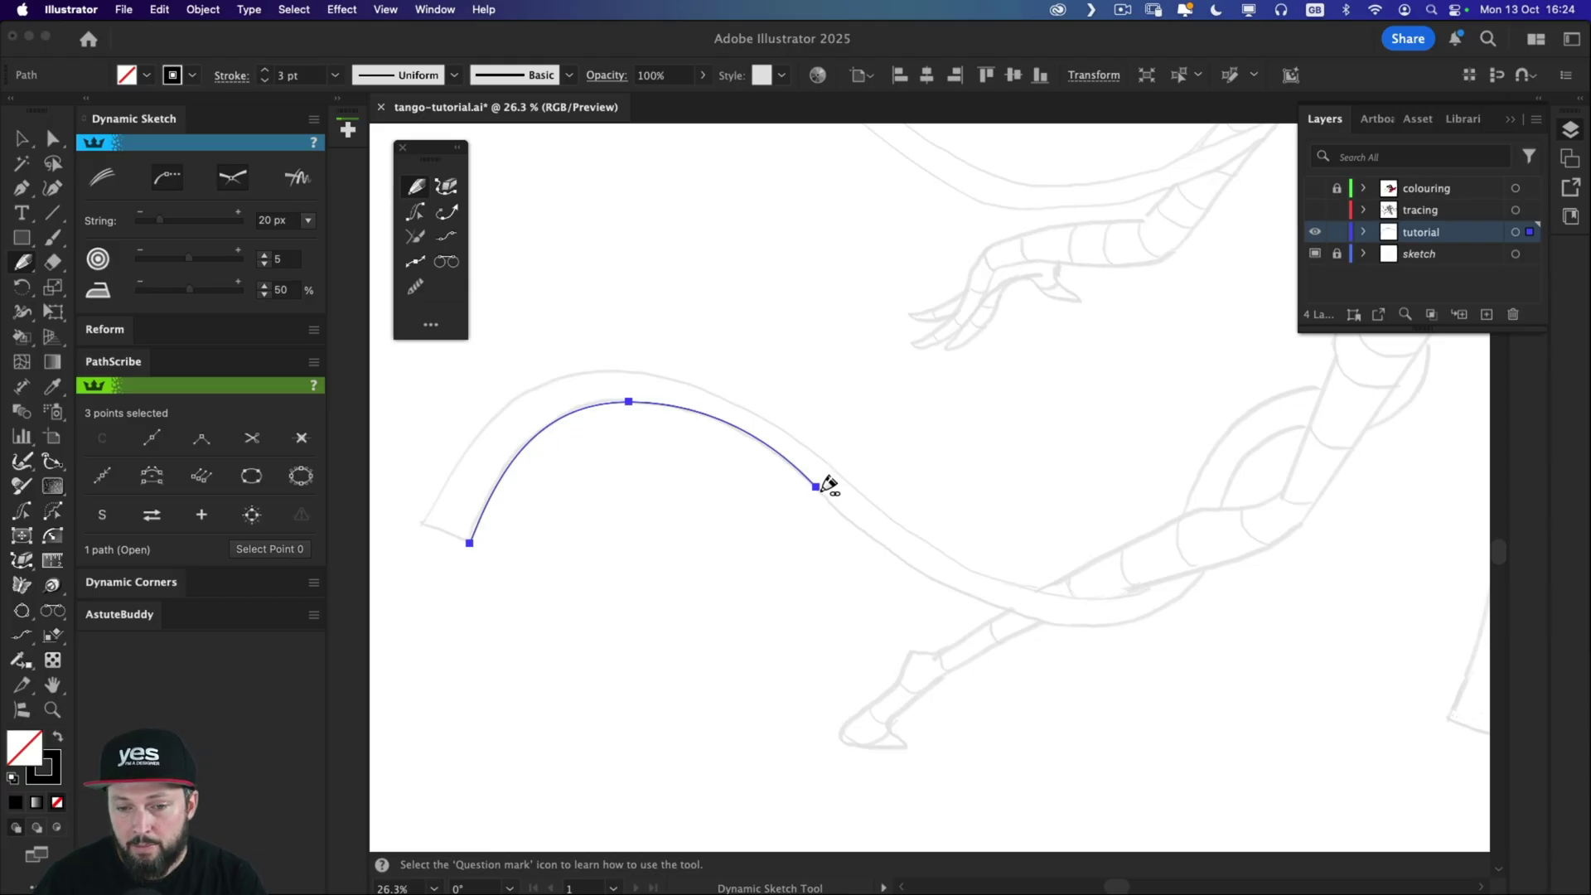
pyautogui.moveTo(816, 487)
pyautogui.mouseDown()
pyautogui.moveTo(934, 580)
pyautogui.moveTo(1036, 621)
pyautogui.moveTo(1124, 625)
pyautogui.moveTo(1213, 567)
pyautogui.mouseUp()
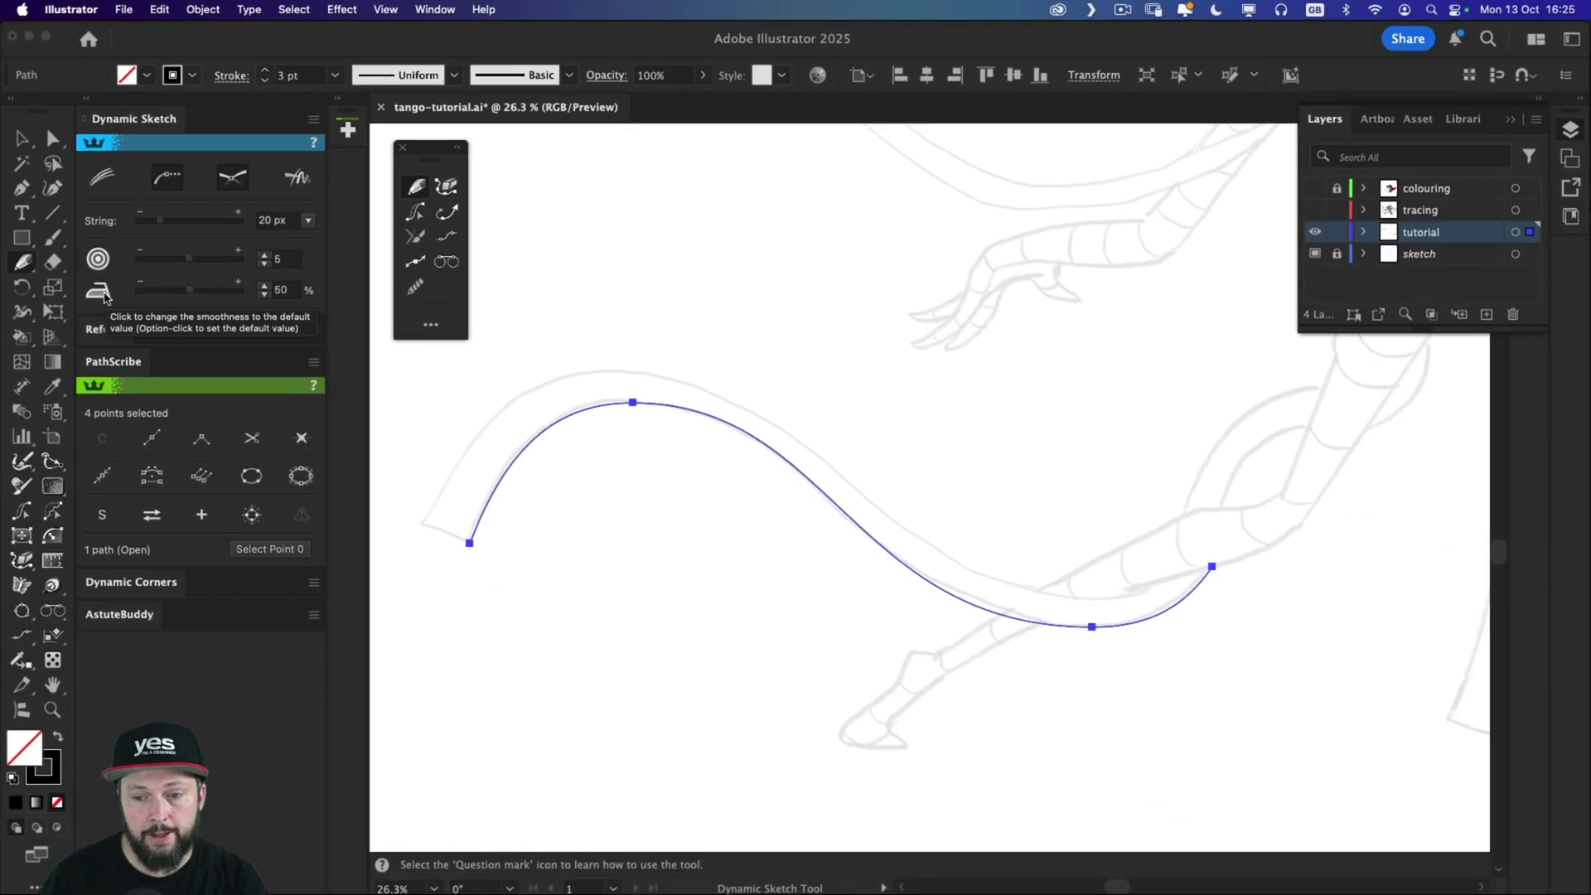
# Move the S-curve below the sketch and draw a 10-point Pencil stroke along the tail guide.
pyautogui.press('v')
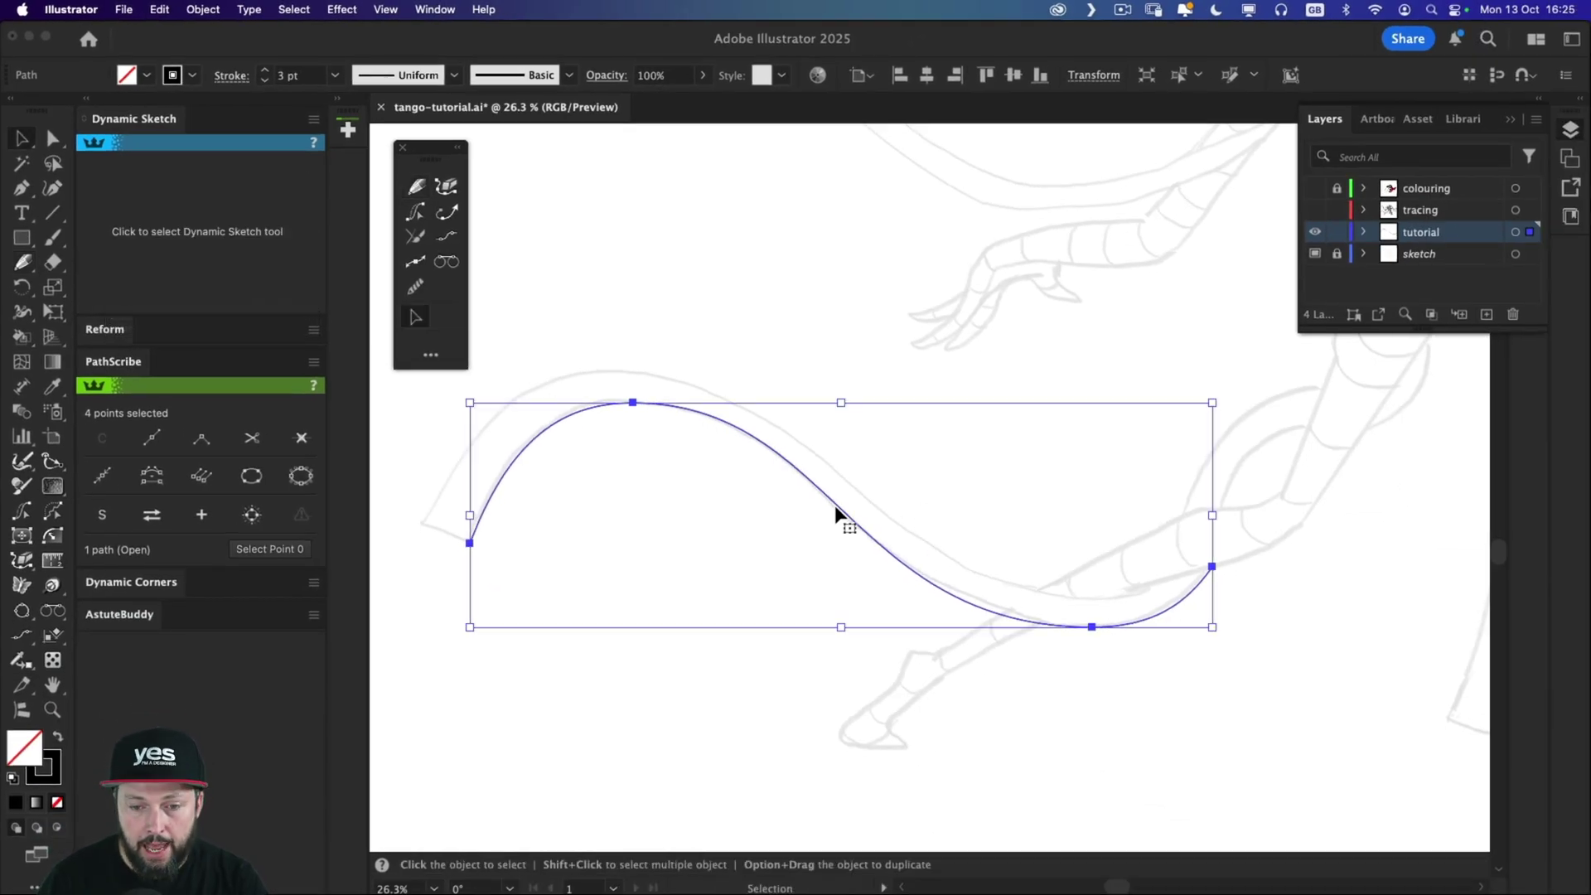
pyautogui.moveTo(833, 504); pyautogui.dragTo(843, 611)
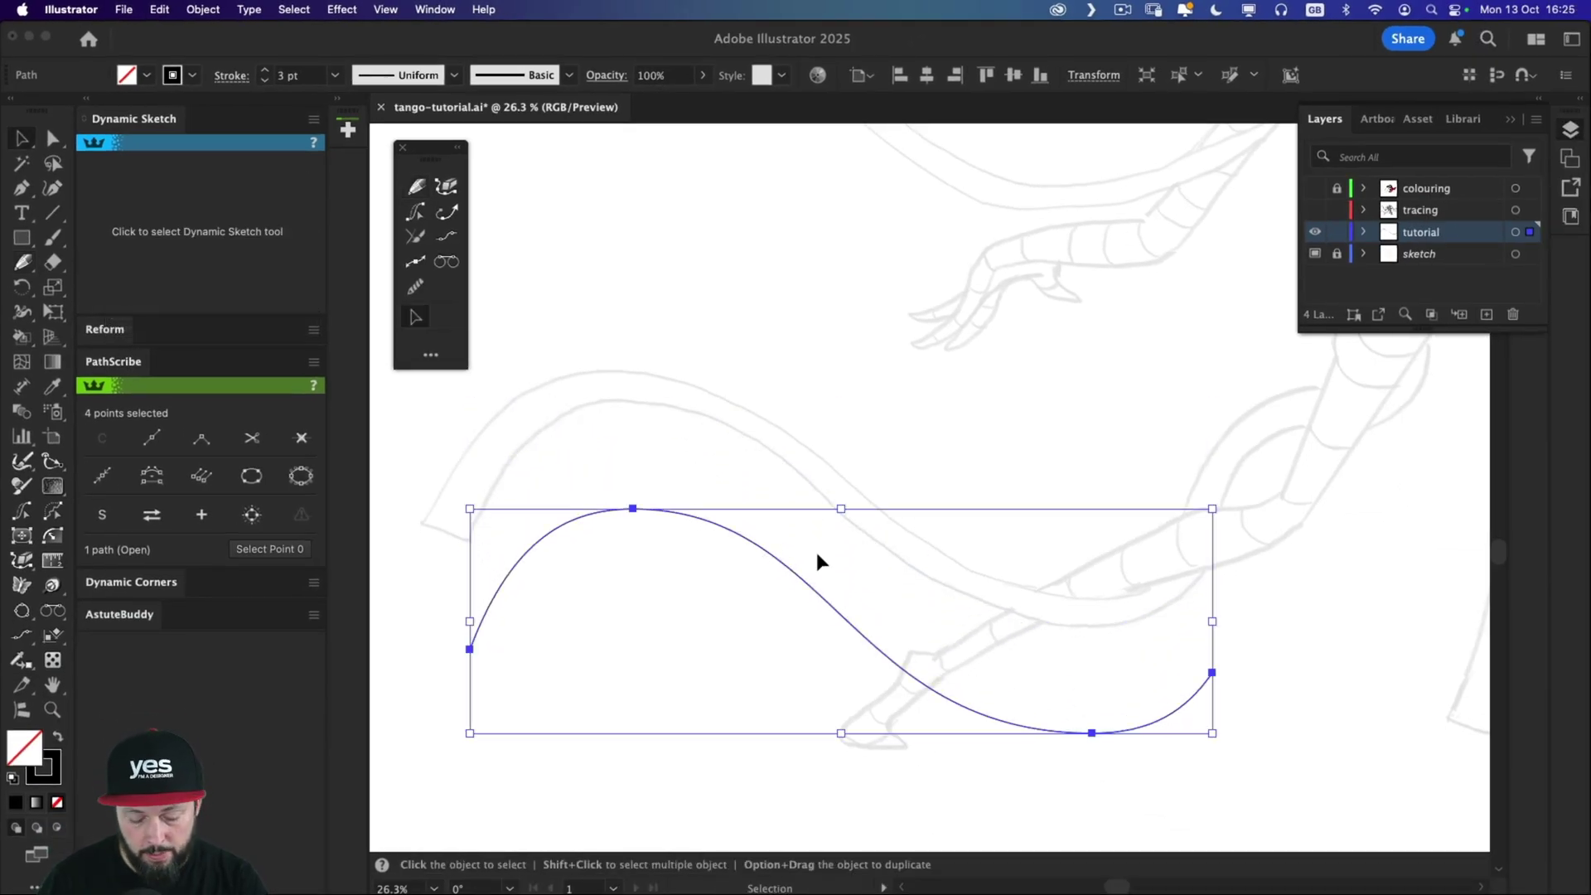
pyautogui.press('n')
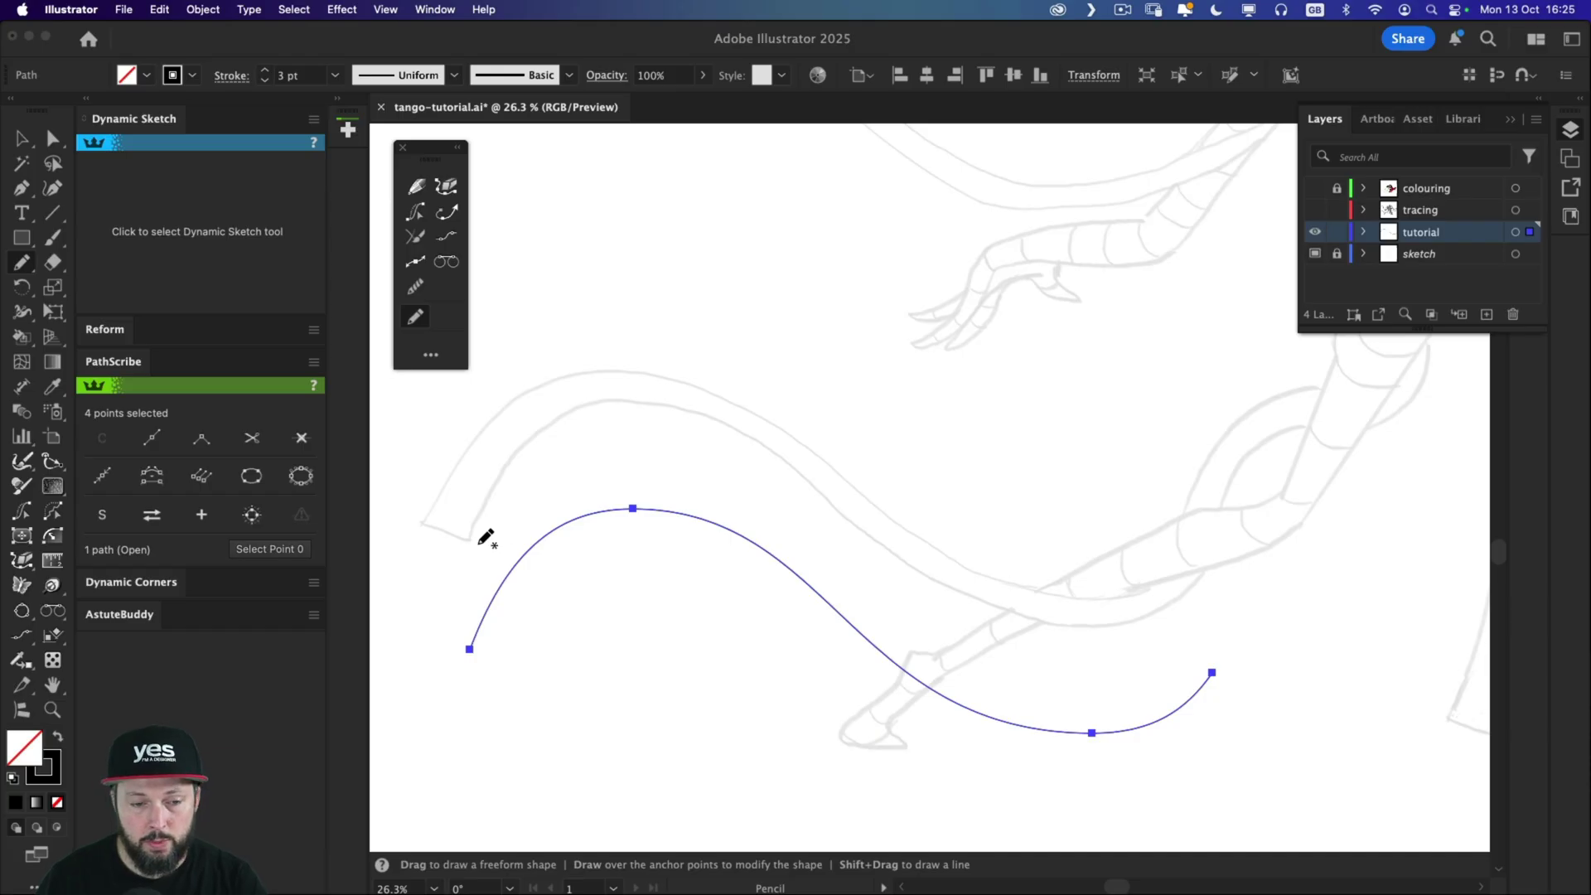
pyautogui.moveTo(470, 538)
pyautogui.mouseDown()
pyautogui.moveTo(551, 417)
pyautogui.moveTo(614, 395)
pyautogui.moveTo(729, 428)
pyautogui.moveTo(908, 564)
pyautogui.moveTo(1022, 615)
pyautogui.moveTo(1124, 621)
pyautogui.moveTo(1201, 576)
pyautogui.mouseUp()
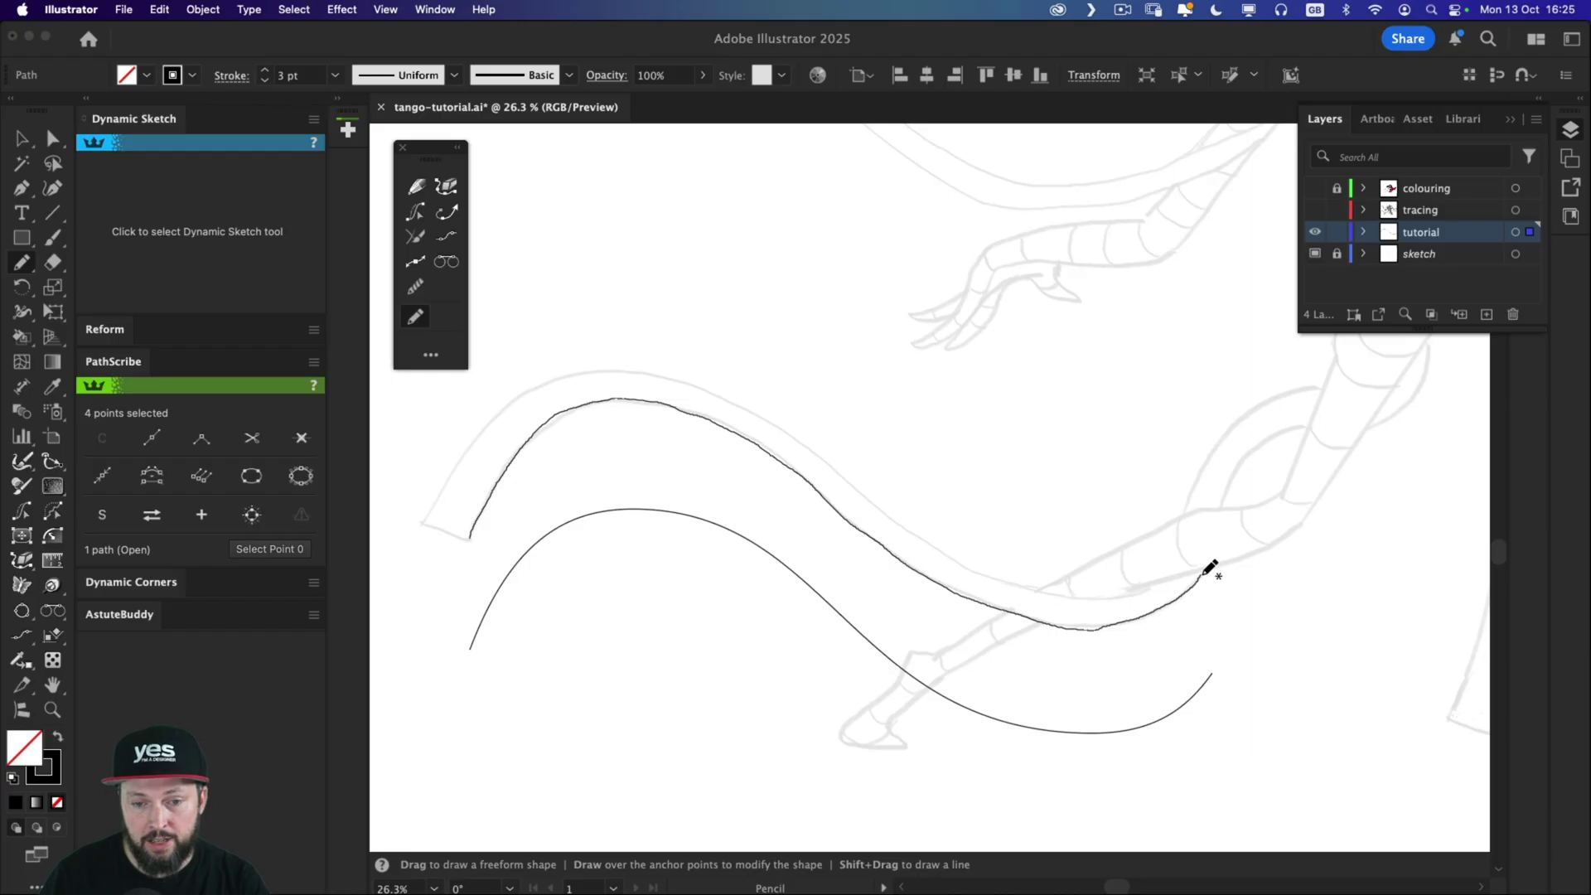
pyautogui.moveTo(1202, 575); pyautogui.dragTo(1202, 575)
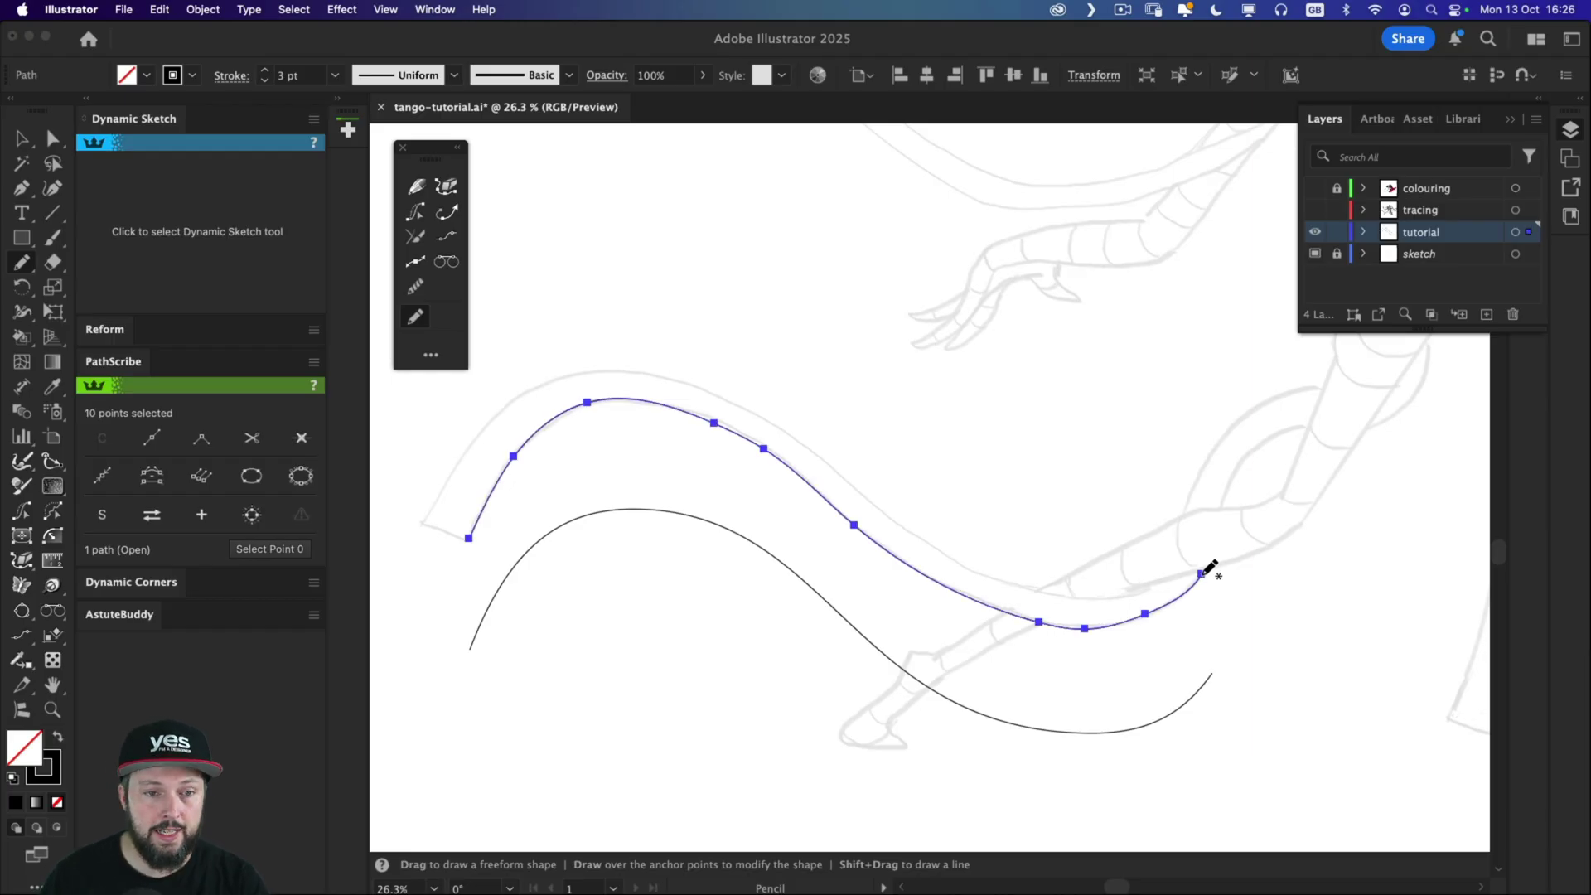
# Leave the Pencil settings unchanged and delete the 10-point freehand tail path.
pyautogui.doubleClick(414, 318)
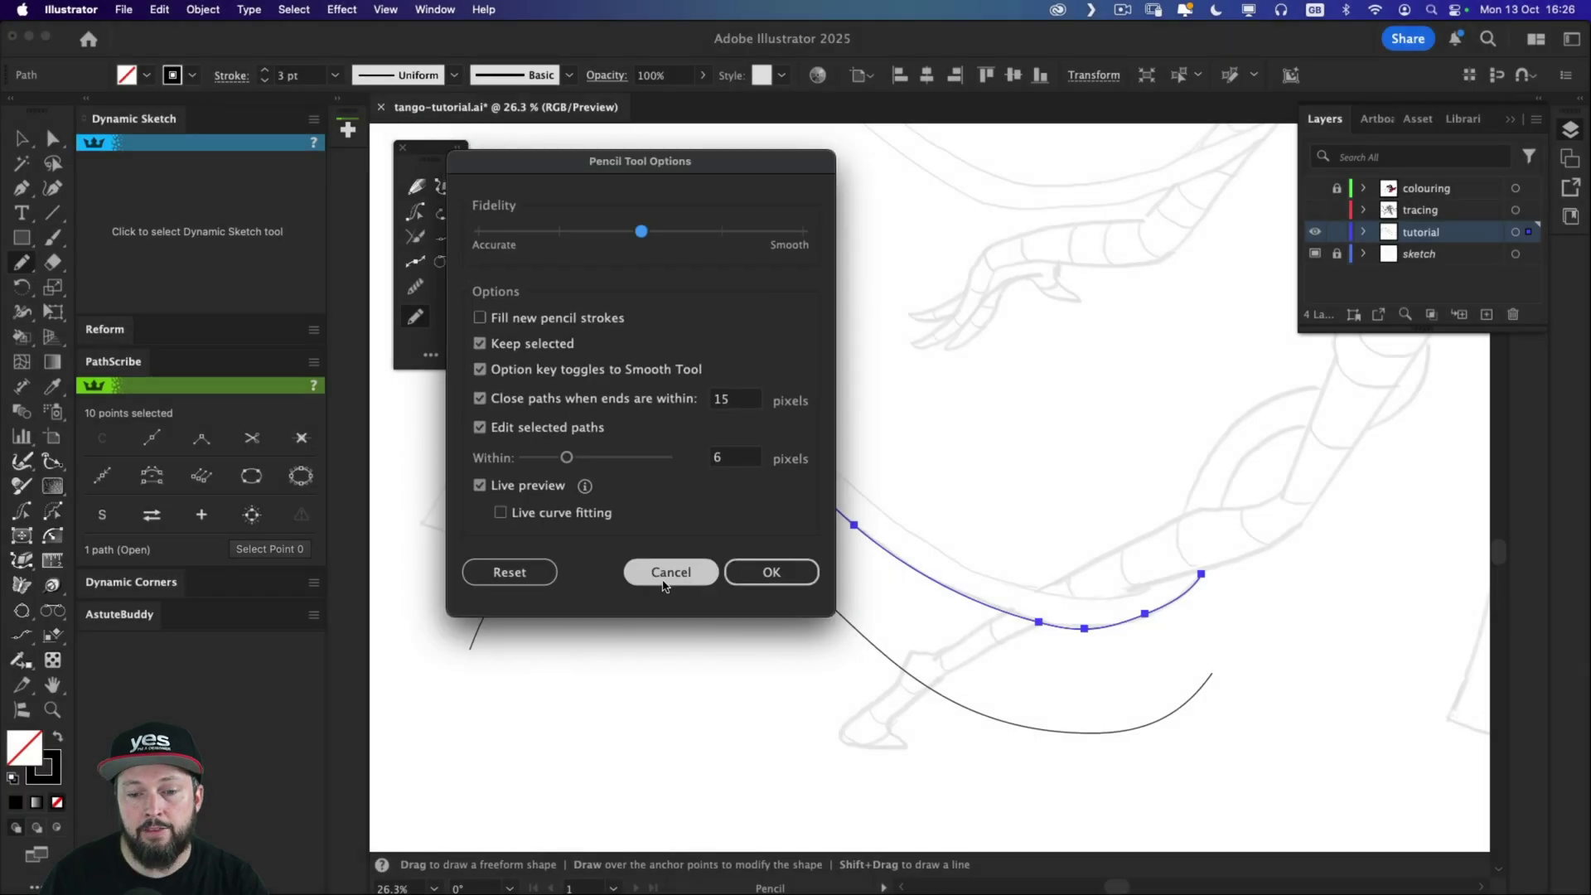
pyautogui.click(668, 577)
pyautogui.press('v')
pyautogui.press('super+a')
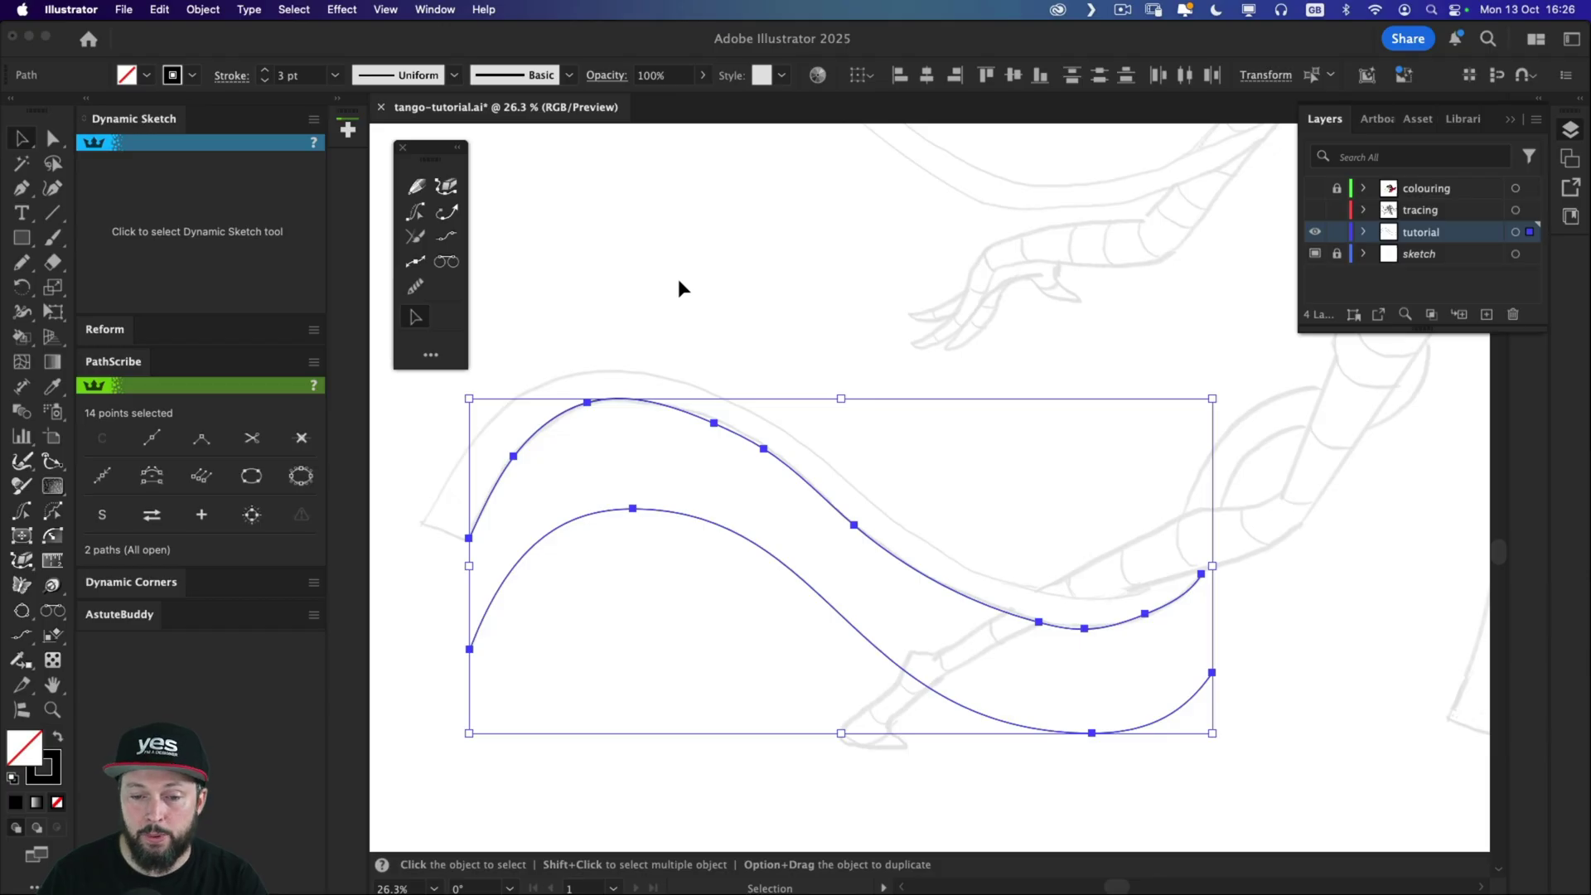
pyautogui.click(558, 428)
pyautogui.press('Delete')
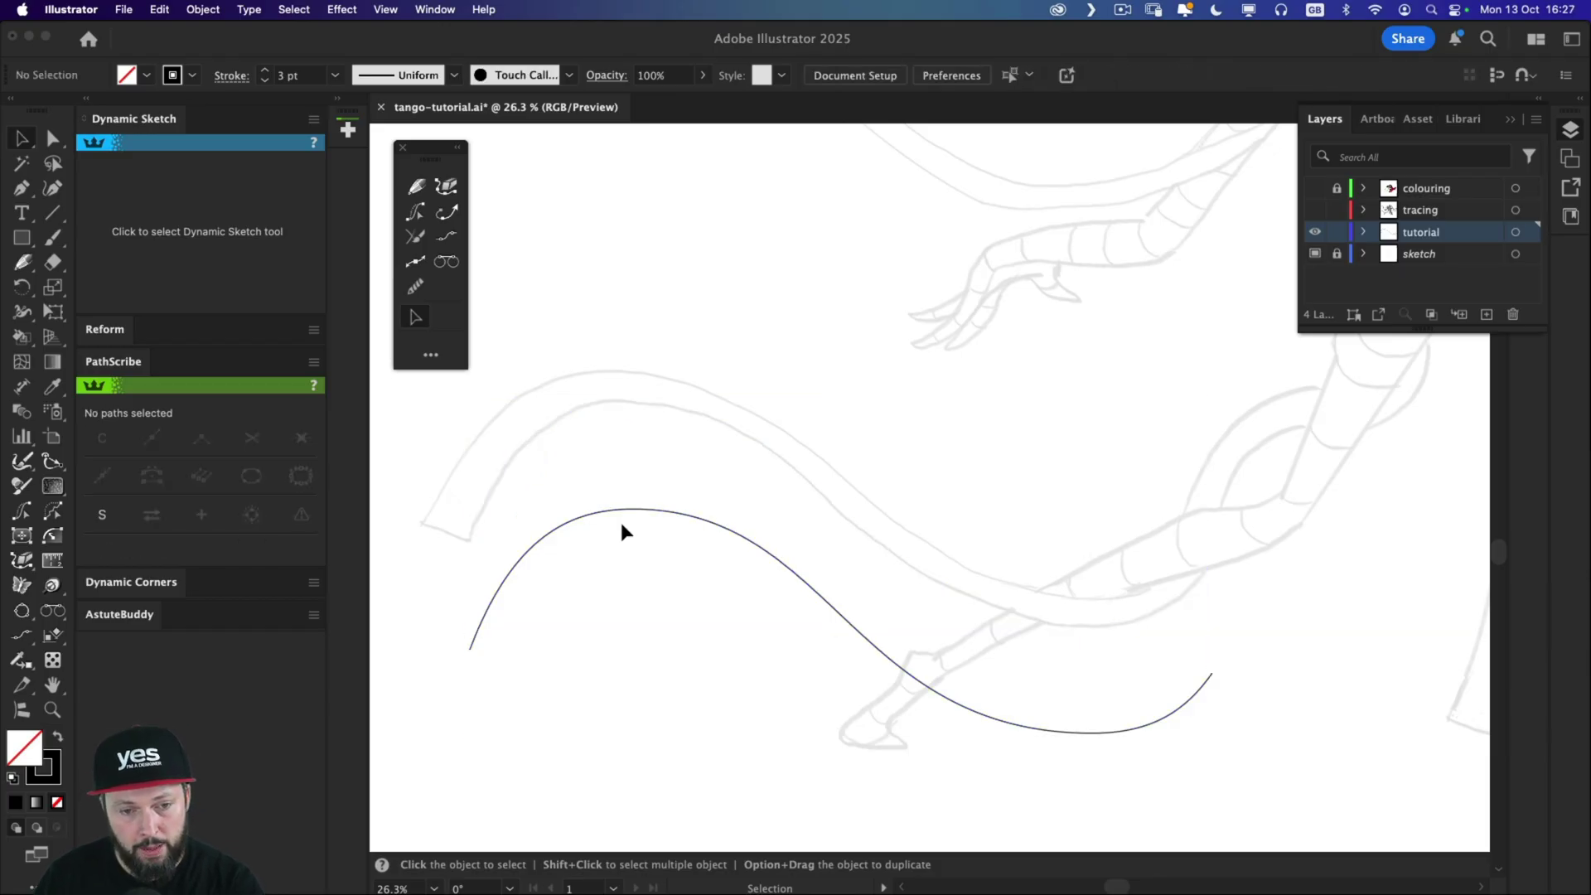
# Move the smooth 4-point S-curve back onto the tail sketch's upper edge.
pyautogui.moveTo(630, 513); pyautogui.dragTo(627, 405)
pyautogui.click(627, 401)
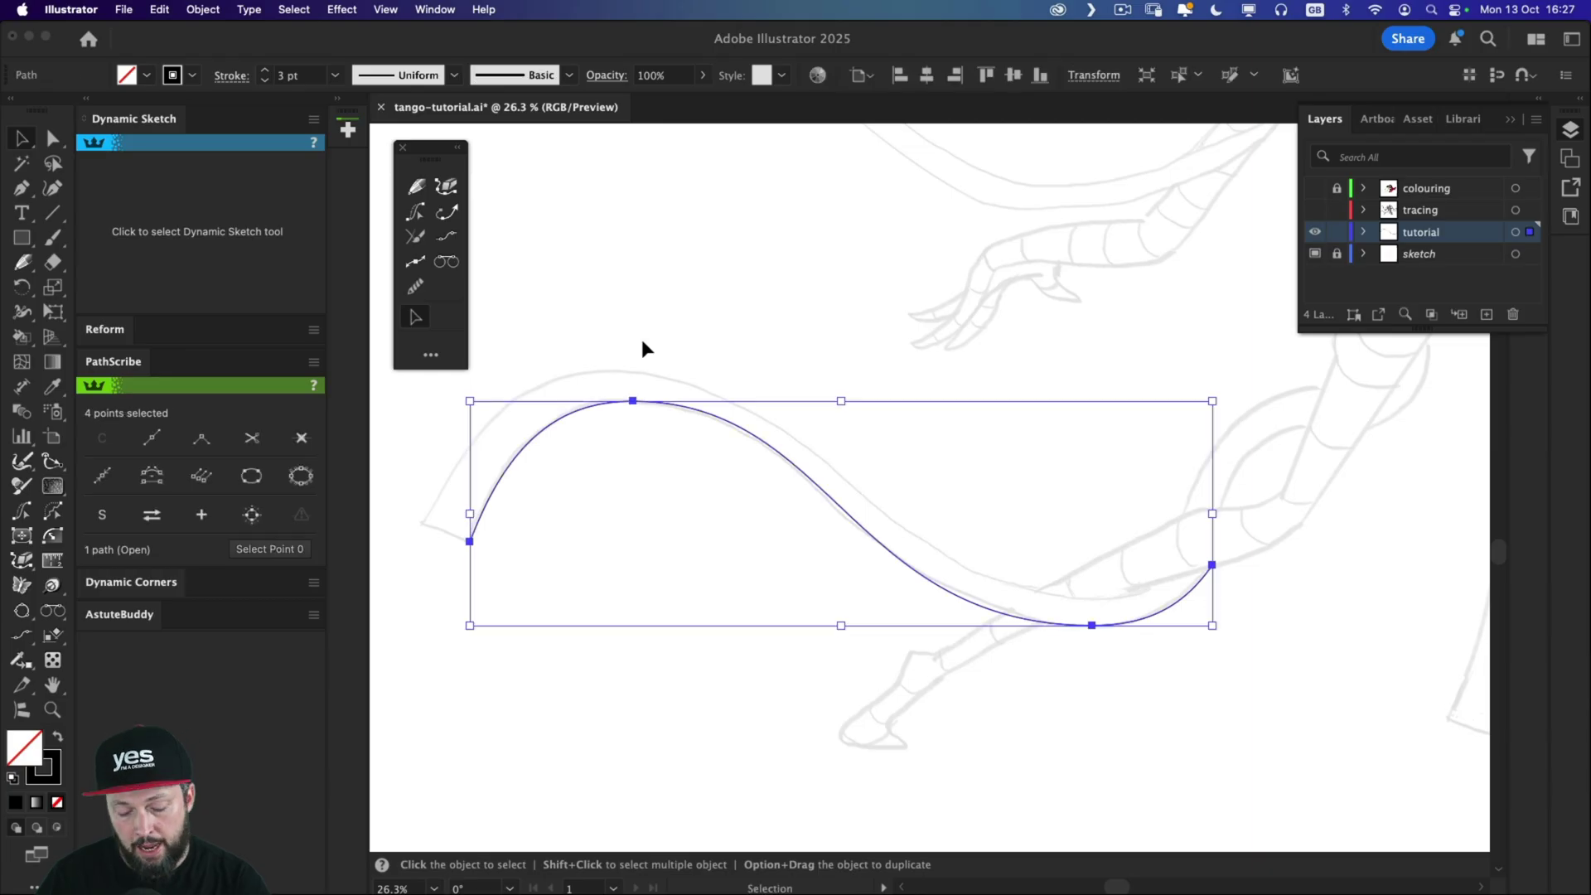
pyautogui.hotkey('shift', 'n')
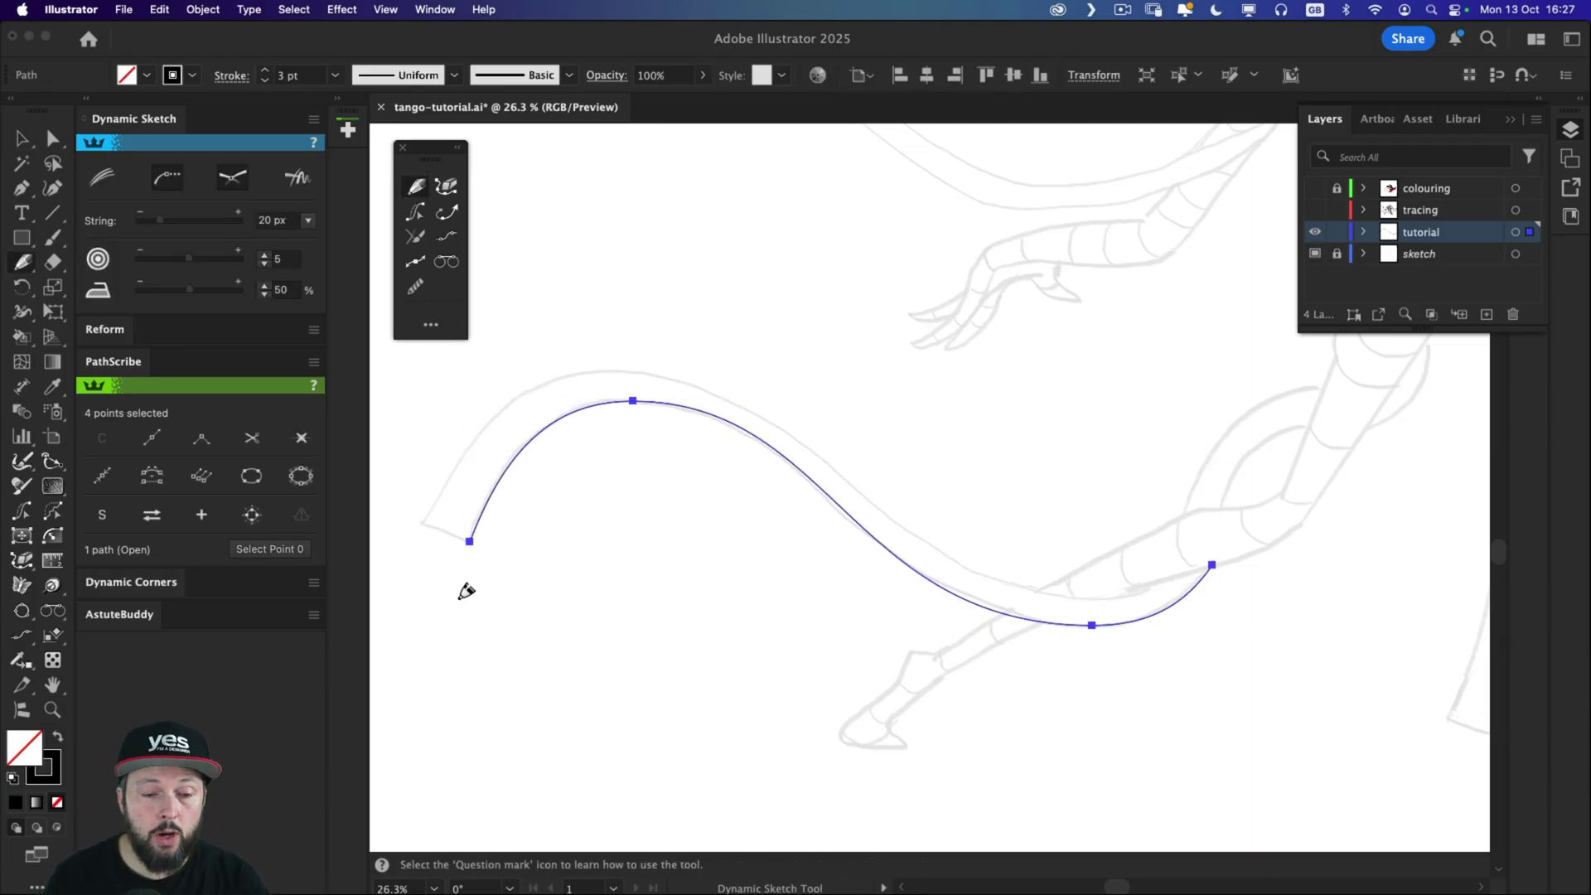
# Zoom in and add a straight end cap from the curve's left endpoint.
pyautogui.press('super+space')
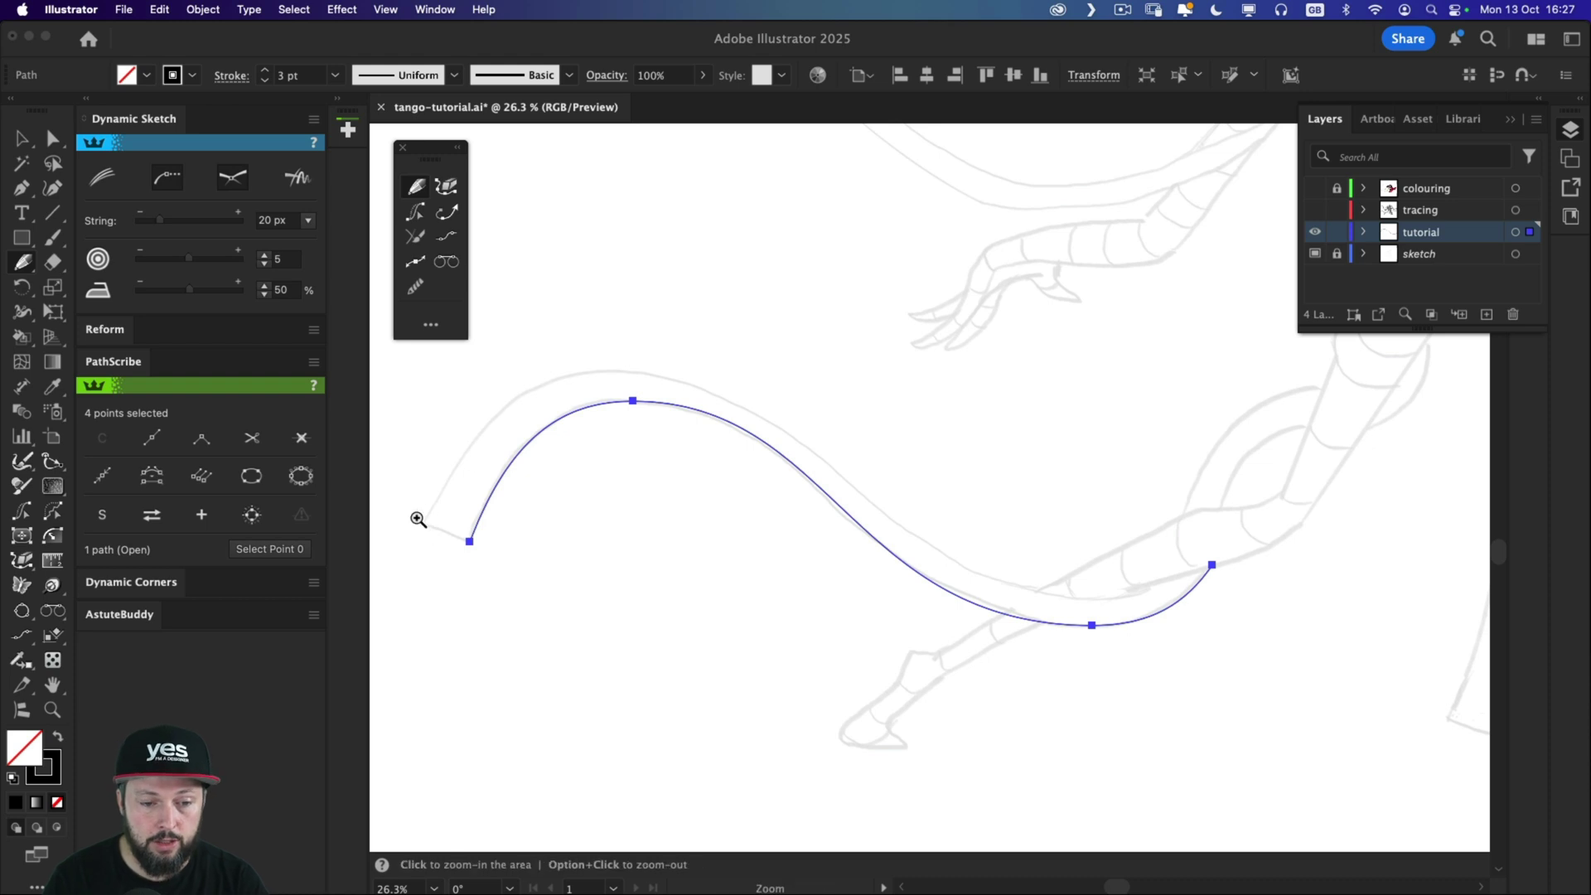
pyautogui.moveTo(415, 518)
pyautogui.mouseDown()
pyautogui.moveTo(569, 543)
pyautogui.moveTo(550, 514)
pyautogui.mouseUp()
pyautogui.hscroll(-3, 550, 515)
pyautogui.scroll(1, 550, 515)
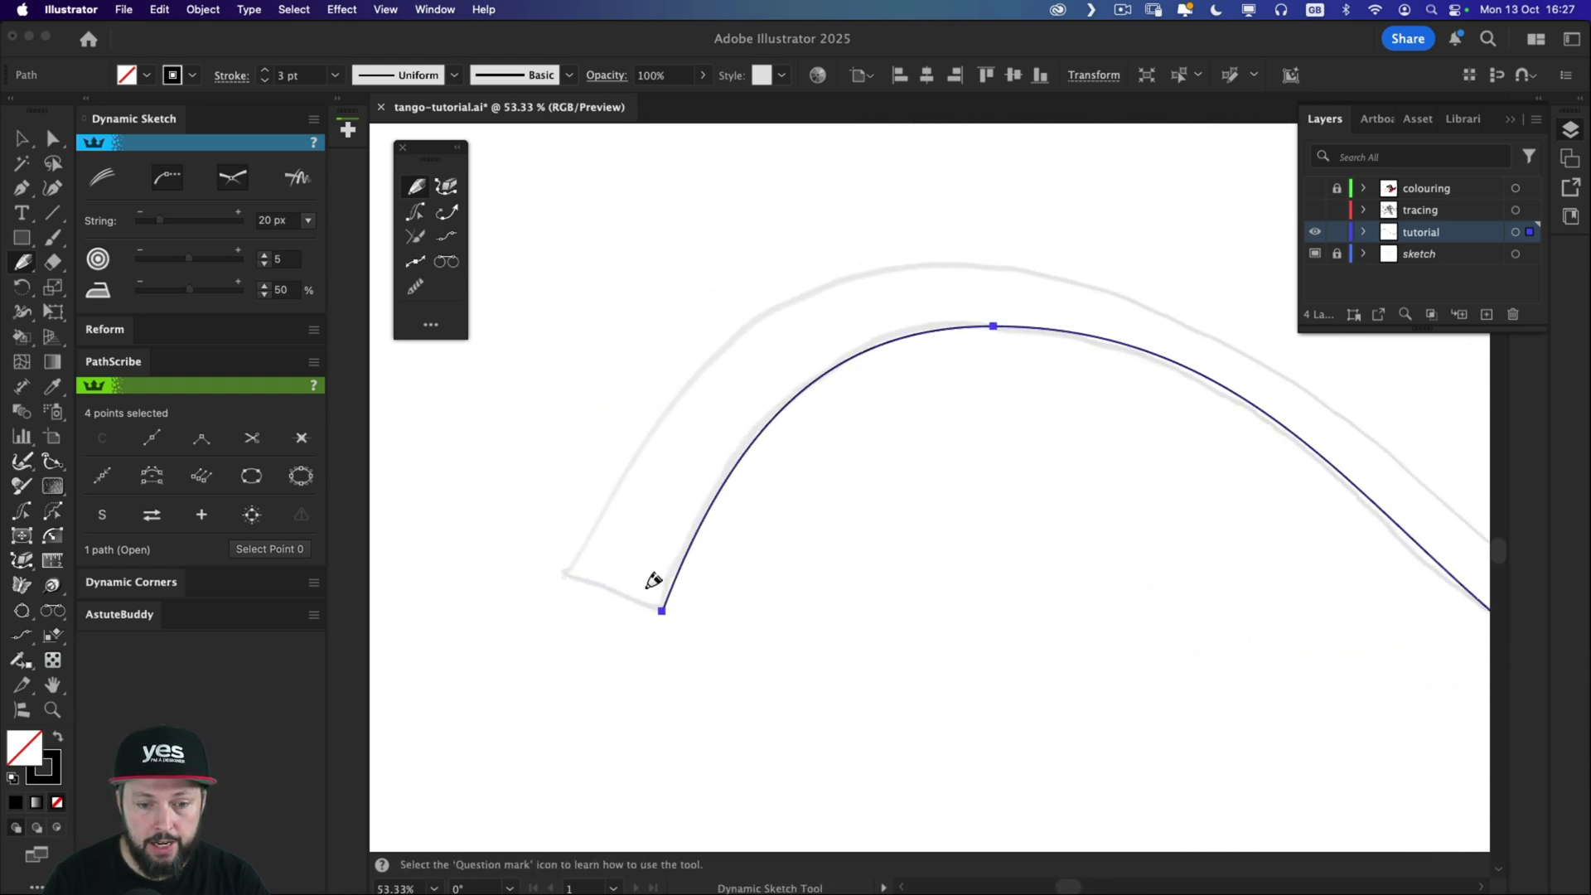
pyautogui.moveTo(664, 604); pyautogui.dragTo(568, 574)
pyautogui.press('super+z')
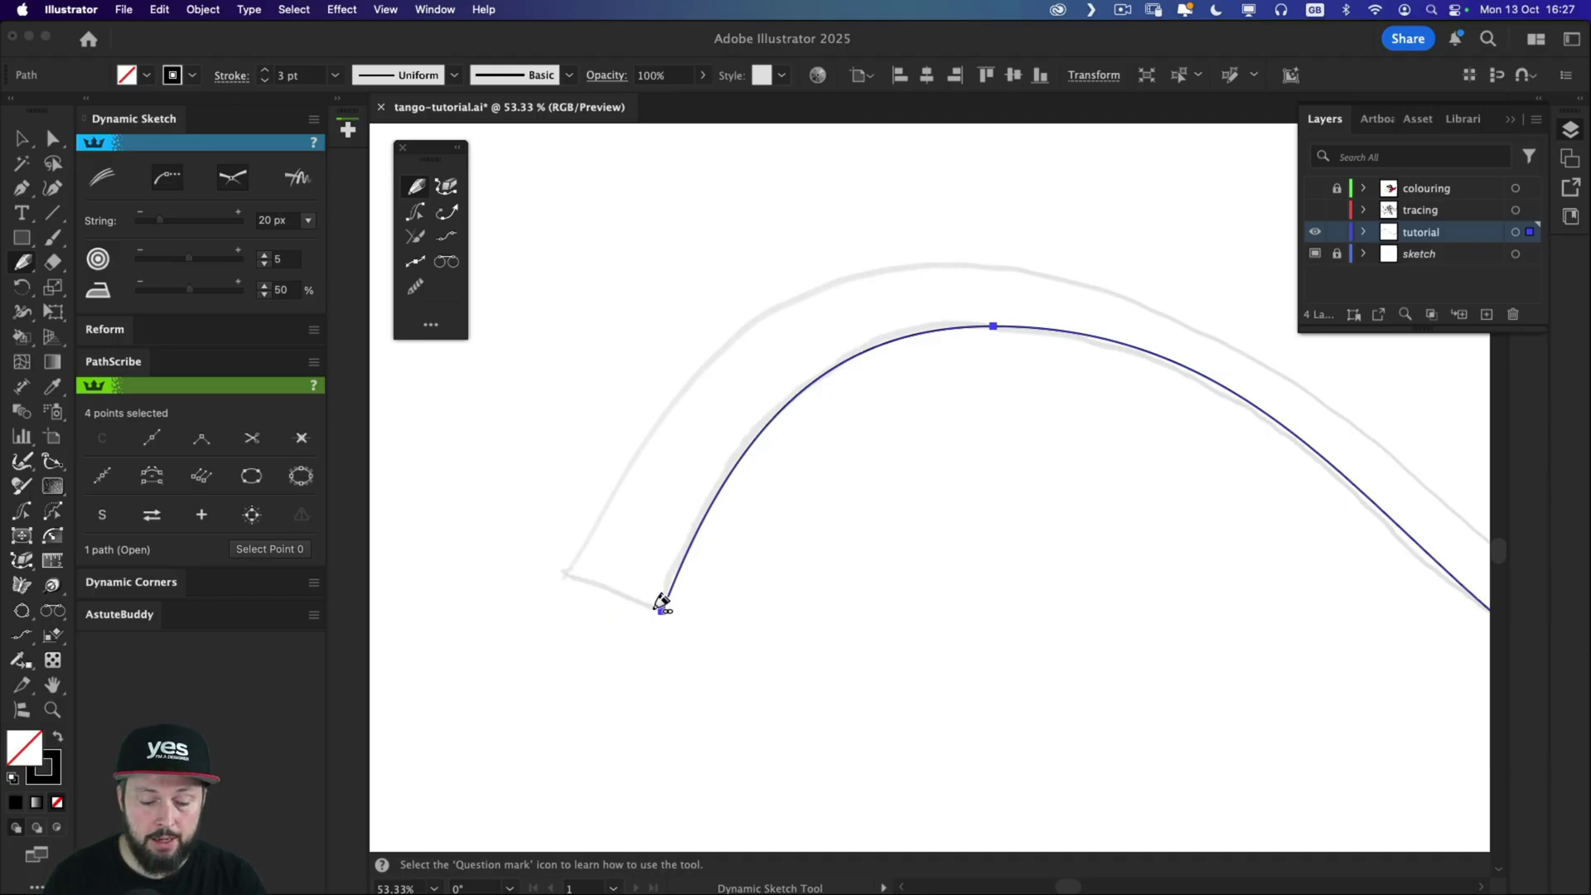
pyautogui.moveTo(664, 607); pyautogui.dragTo(563, 571)
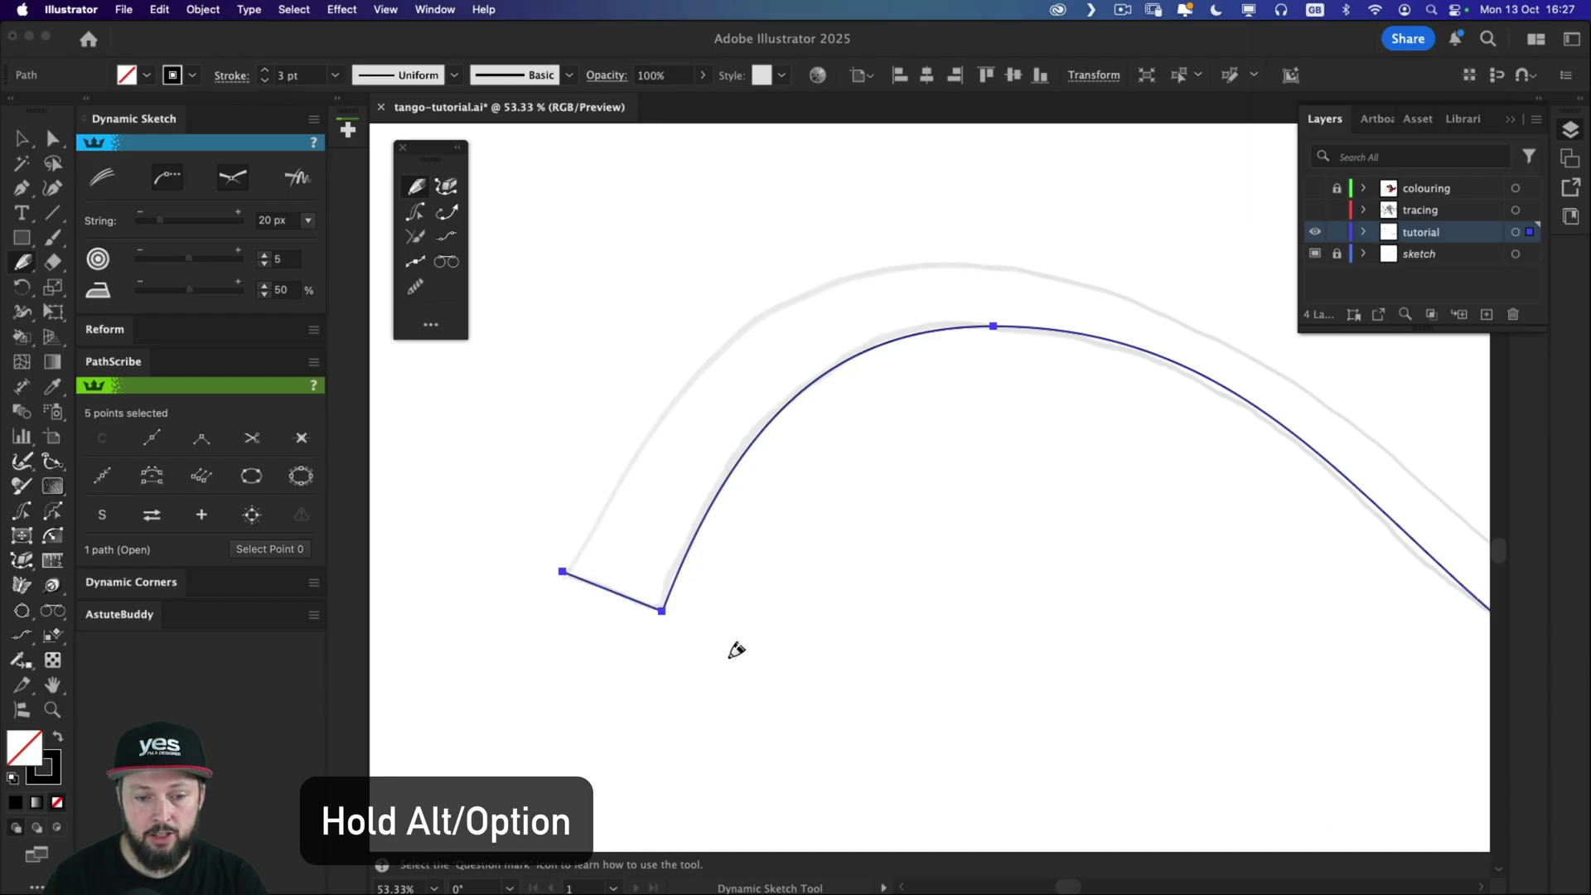
# Continue the path from the cap, drawing the outer edge up and across the top.
pyautogui.press('v')
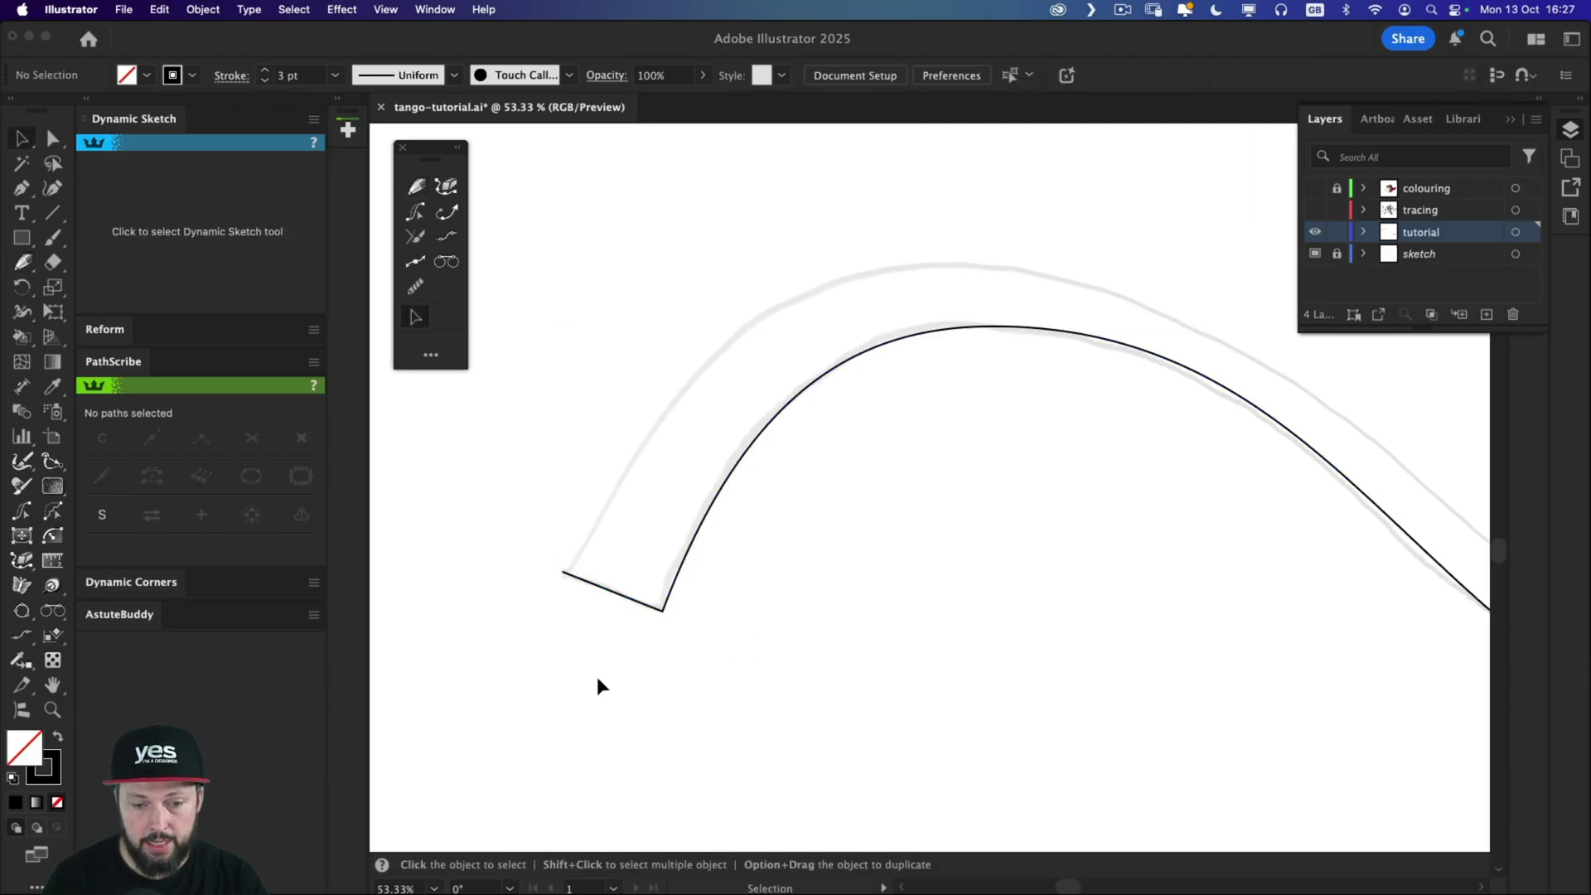
pyautogui.press('a')
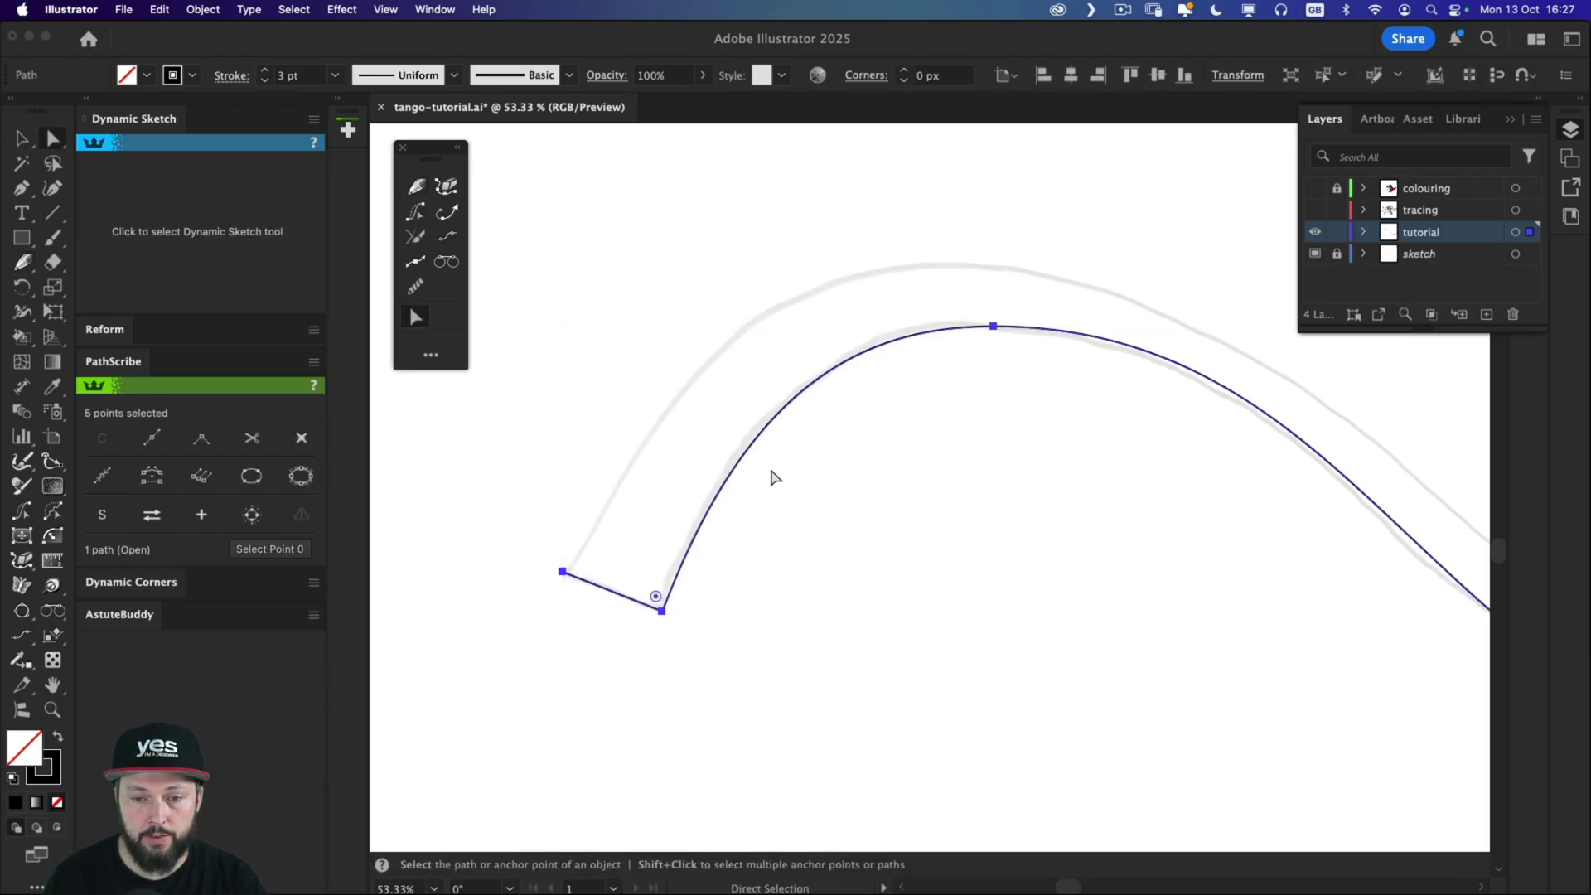
pyautogui.press('v')
pyautogui.press('n')
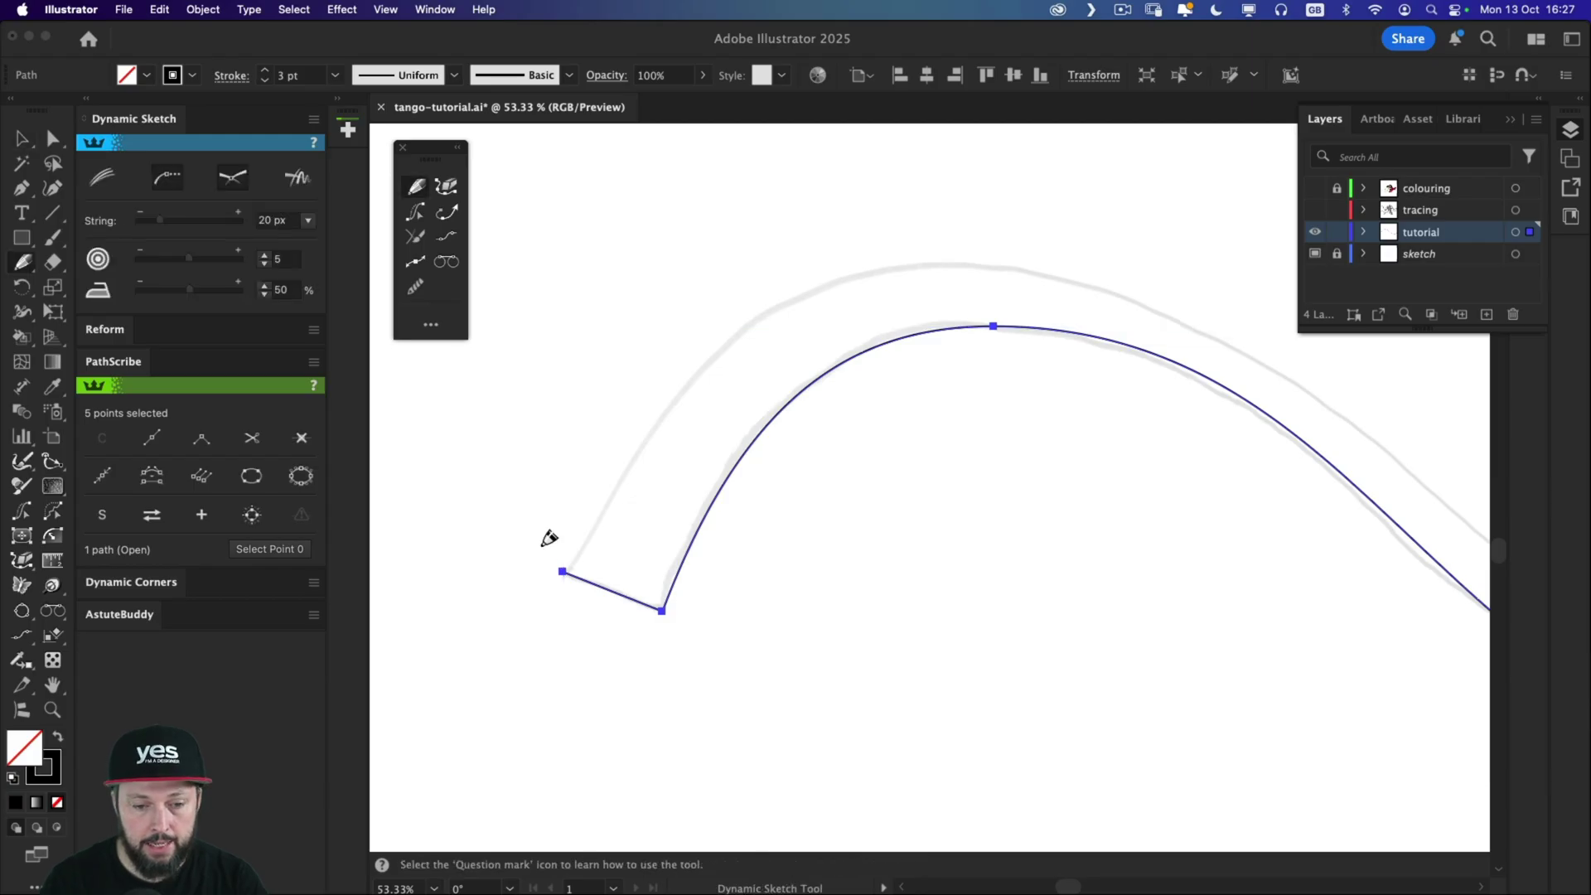
pyautogui.moveTo(564, 568)
pyautogui.mouseDown()
pyautogui.moveTo(703, 358)
pyautogui.moveTo(844, 267)
pyautogui.mouseUp()
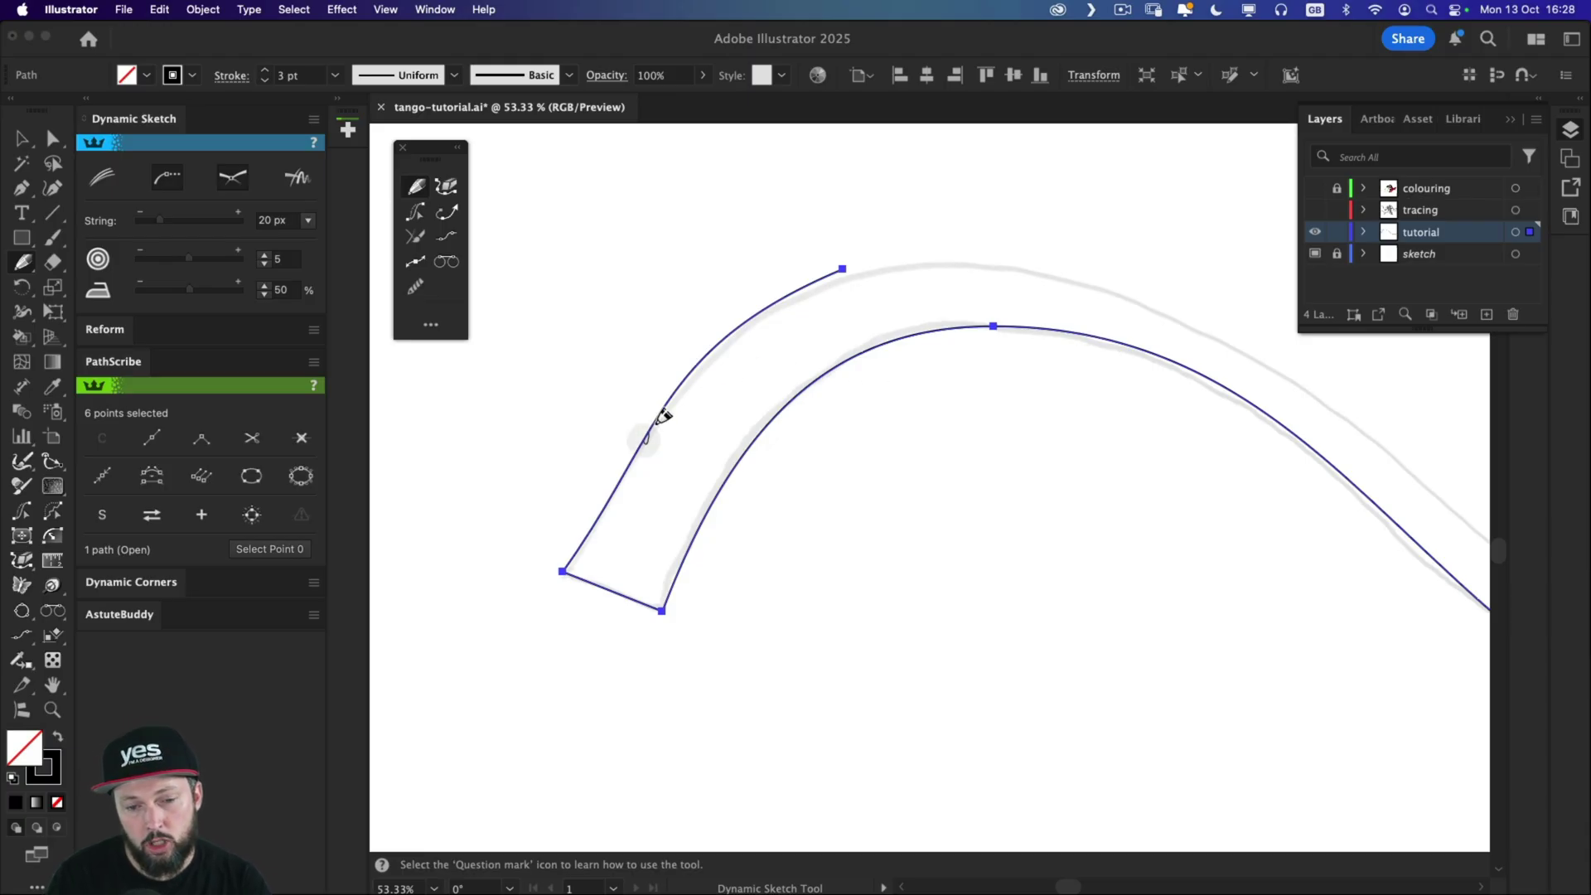
pyautogui.moveTo(660, 418)
pyautogui.mouseDown()
pyautogui.moveTo(729, 351)
pyautogui.moveTo(893, 265)
pyautogui.mouseUp()
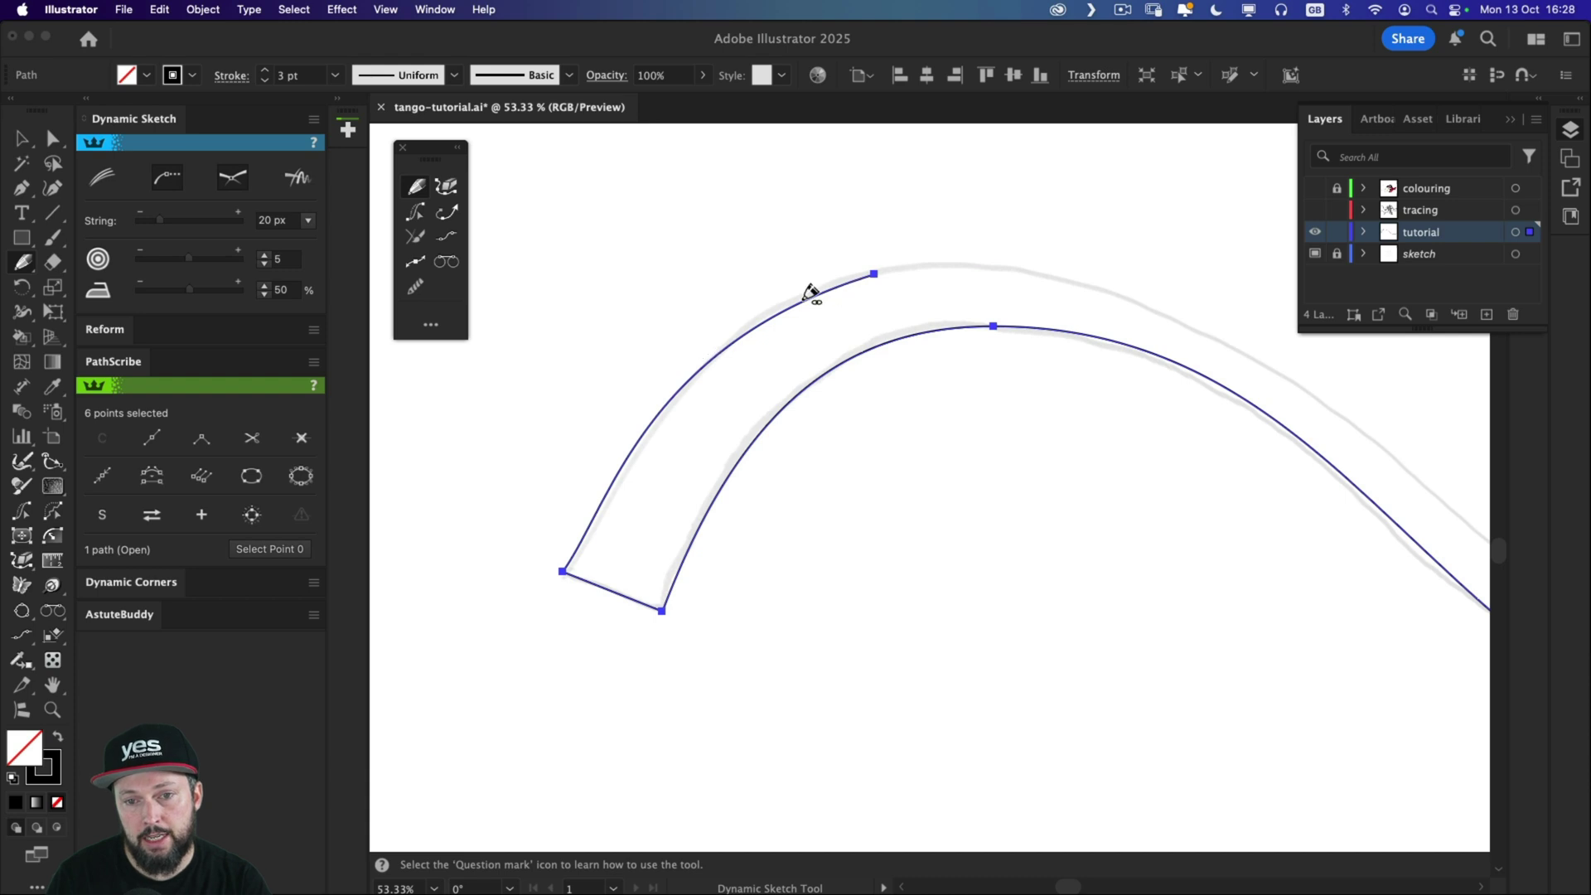
pyautogui.moveTo(1056, 373); pyautogui.dragTo(813, 450)
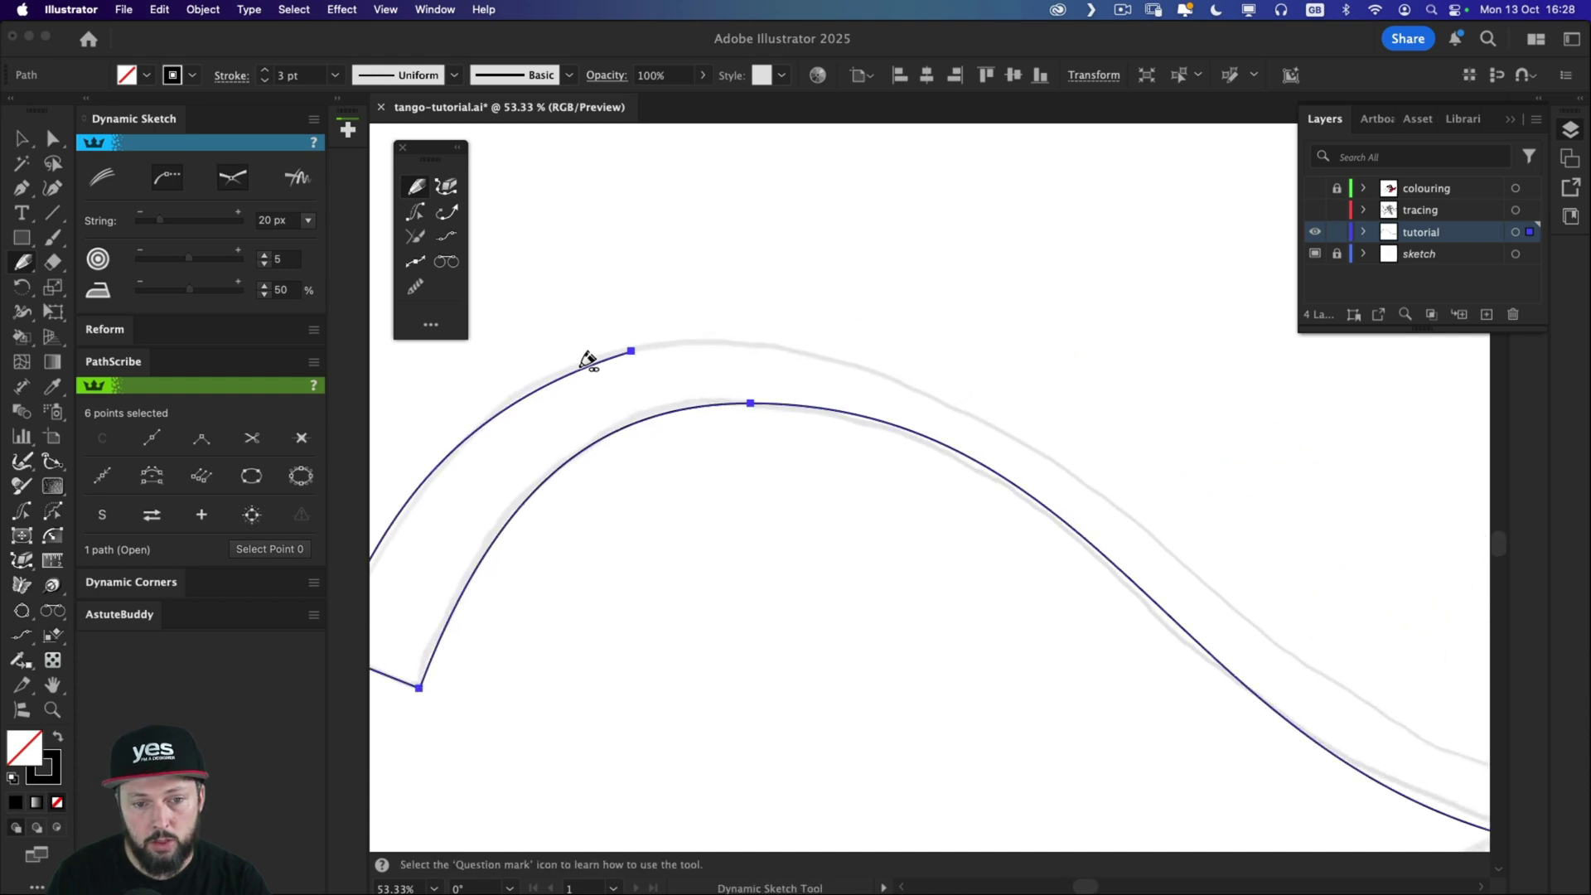
pyautogui.moveTo(569, 364)
pyautogui.mouseDown()
pyautogui.moveTo(681, 346)
pyautogui.moveTo(795, 354)
pyautogui.moveTo(1041, 439)
pyautogui.mouseUp()
# Merge the outer edge into the path and continue it along the lower curve.
pyautogui.moveTo(1193, 525)
pyautogui.mouseDown()
pyautogui.moveTo(1065, 390)
pyautogui.moveTo(757, 288)
pyautogui.moveTo(508, 250)
pyautogui.mouseUp()
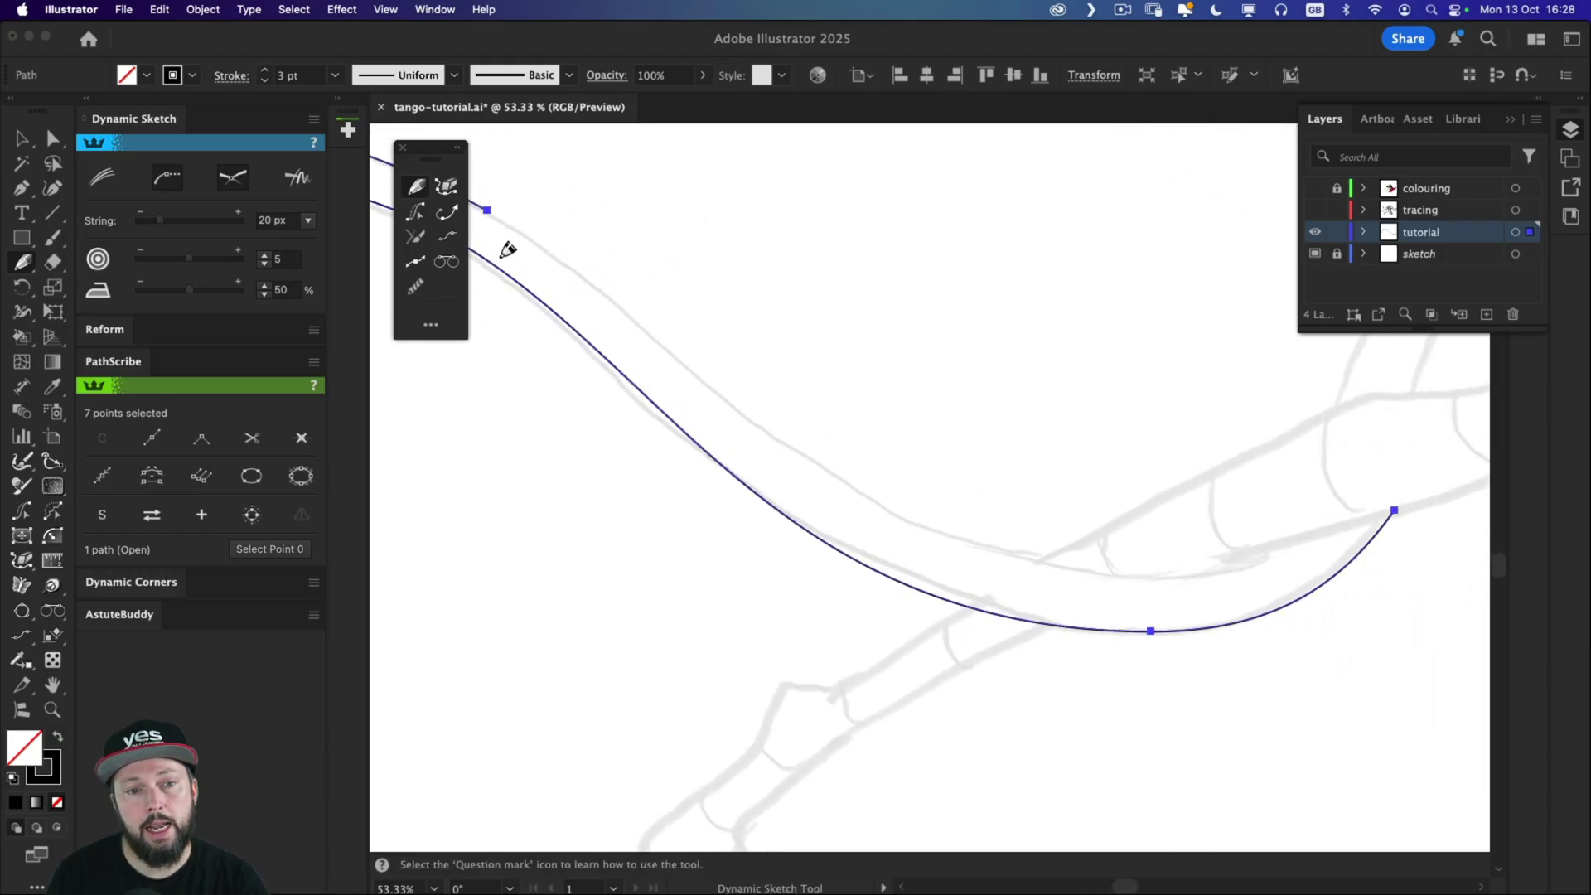
pyautogui.keyDown('alt'); pyautogui.keyDown('super'); pyautogui.click(757, 359); pyautogui.keyUp('super'); pyautogui.keyUp('alt')
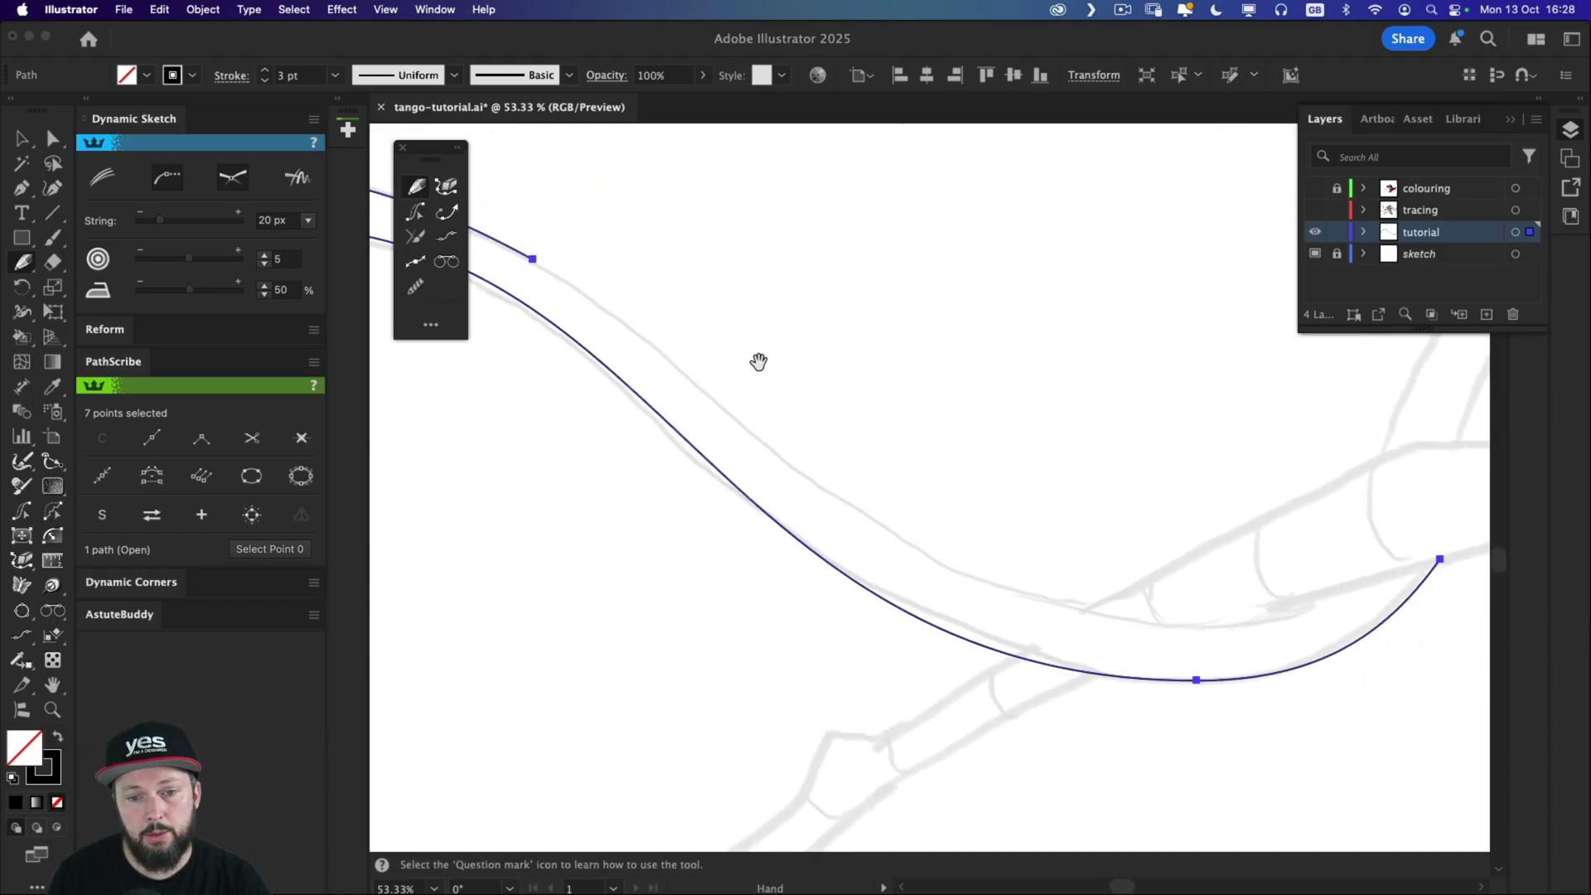
pyautogui.keyDown('alt'); pyautogui.keyDown('super'); pyautogui.click(777, 410); pyautogui.keyUp('super'); pyautogui.keyUp('alt')
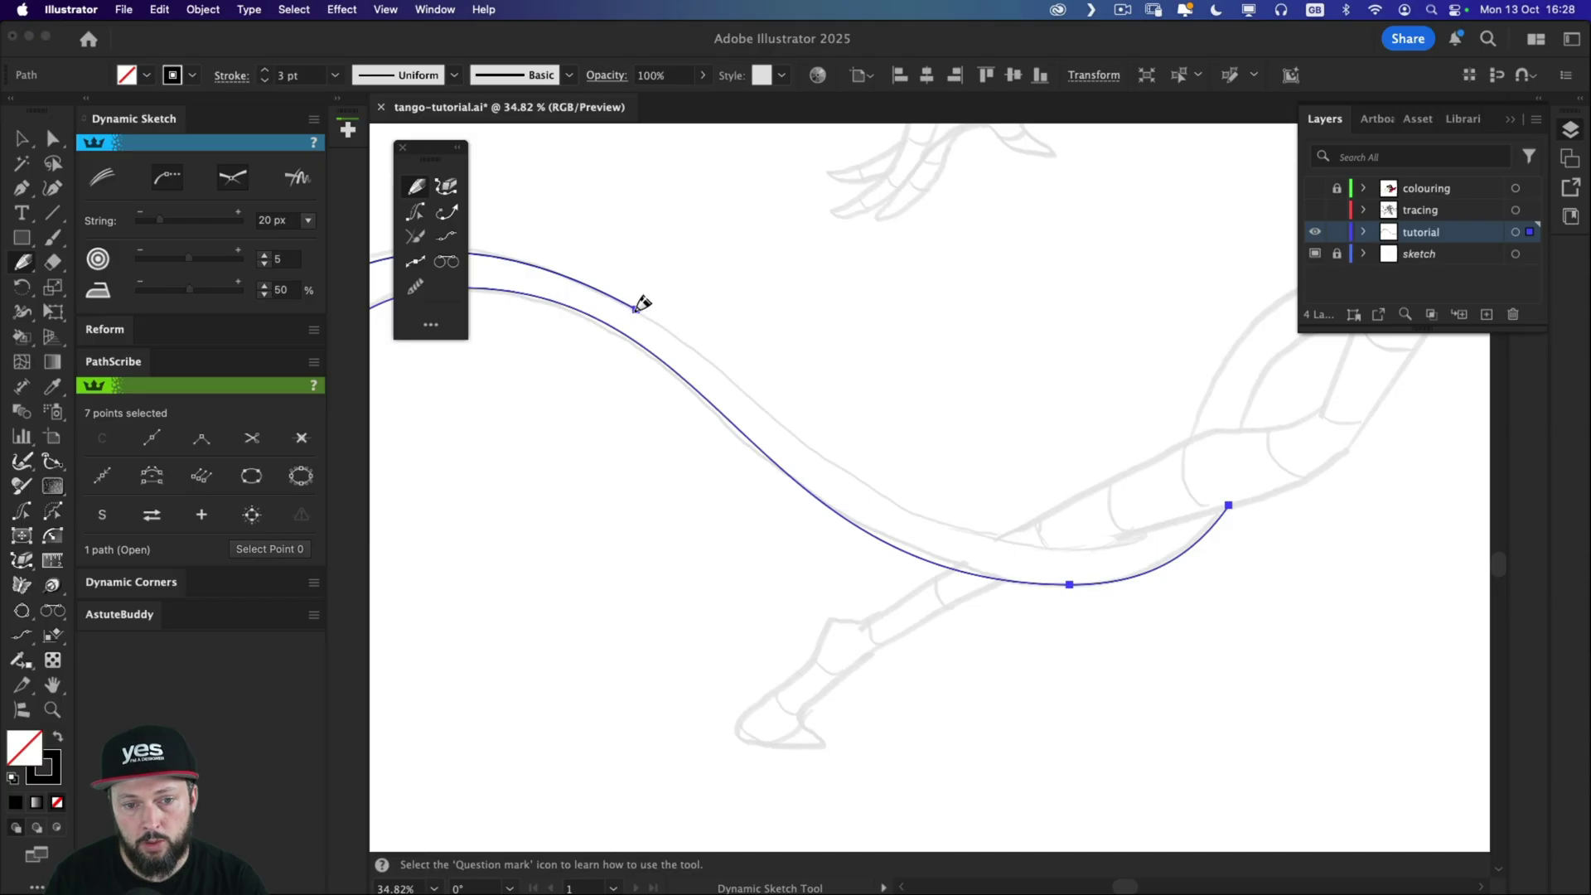
pyautogui.moveTo(636, 309)
pyautogui.mouseDown()
pyautogui.moveTo(941, 526)
pyautogui.moveTo(1019, 549)
pyautogui.moveTo(1098, 549)
pyautogui.moveTo(1135, 529)
pyautogui.mouseUp()
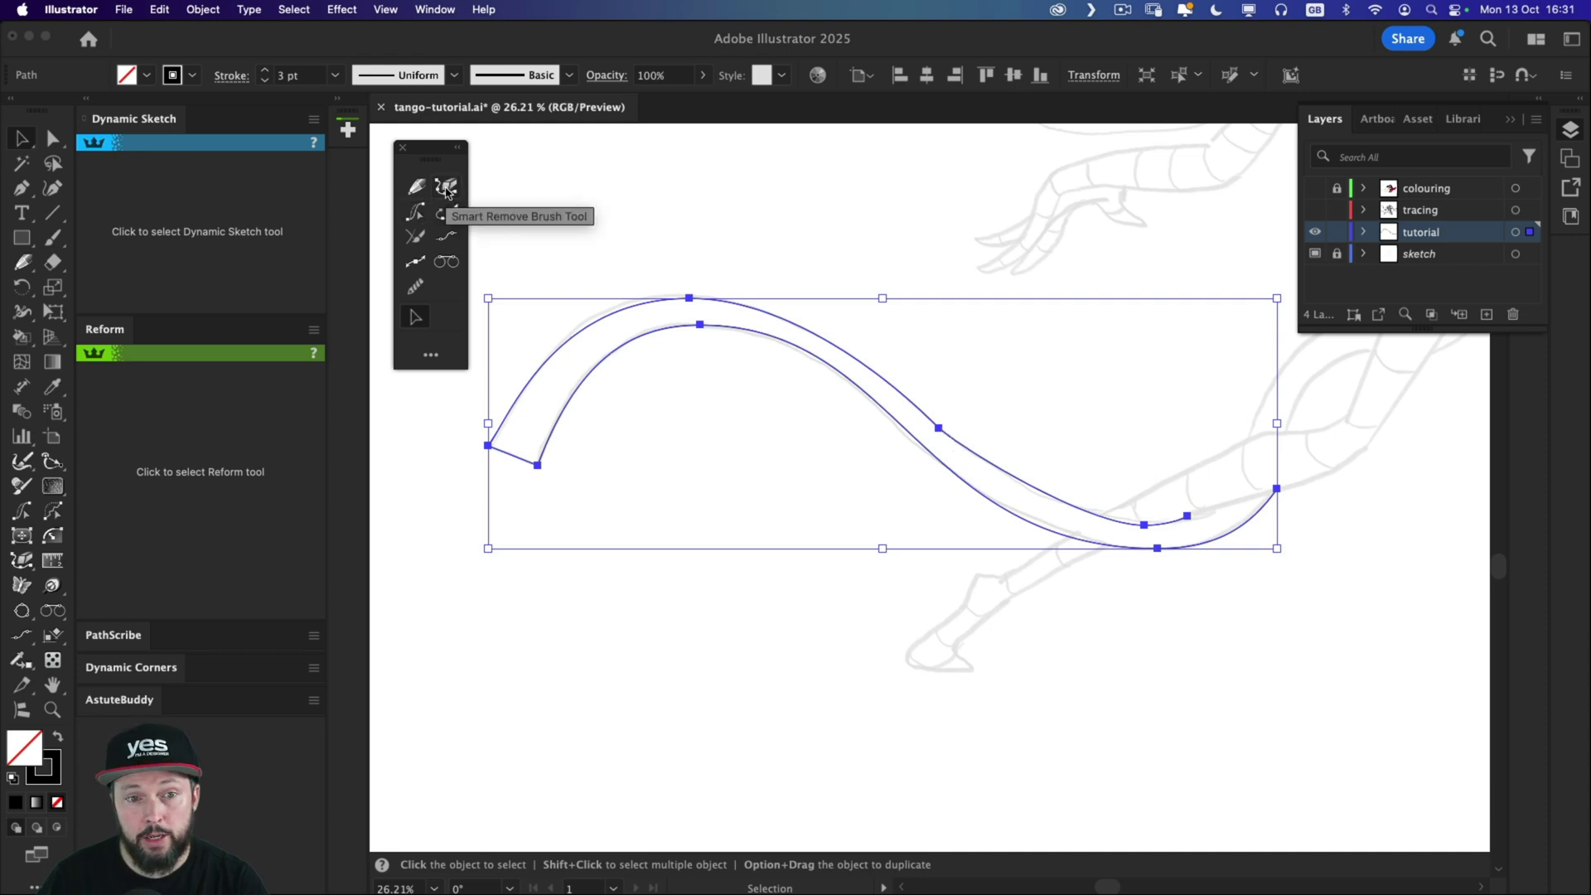
# Remove the extra upper-edge anchor with the Smart Remove Brush, holding Alt to ignore tolerance.
pyautogui.click(446, 189)
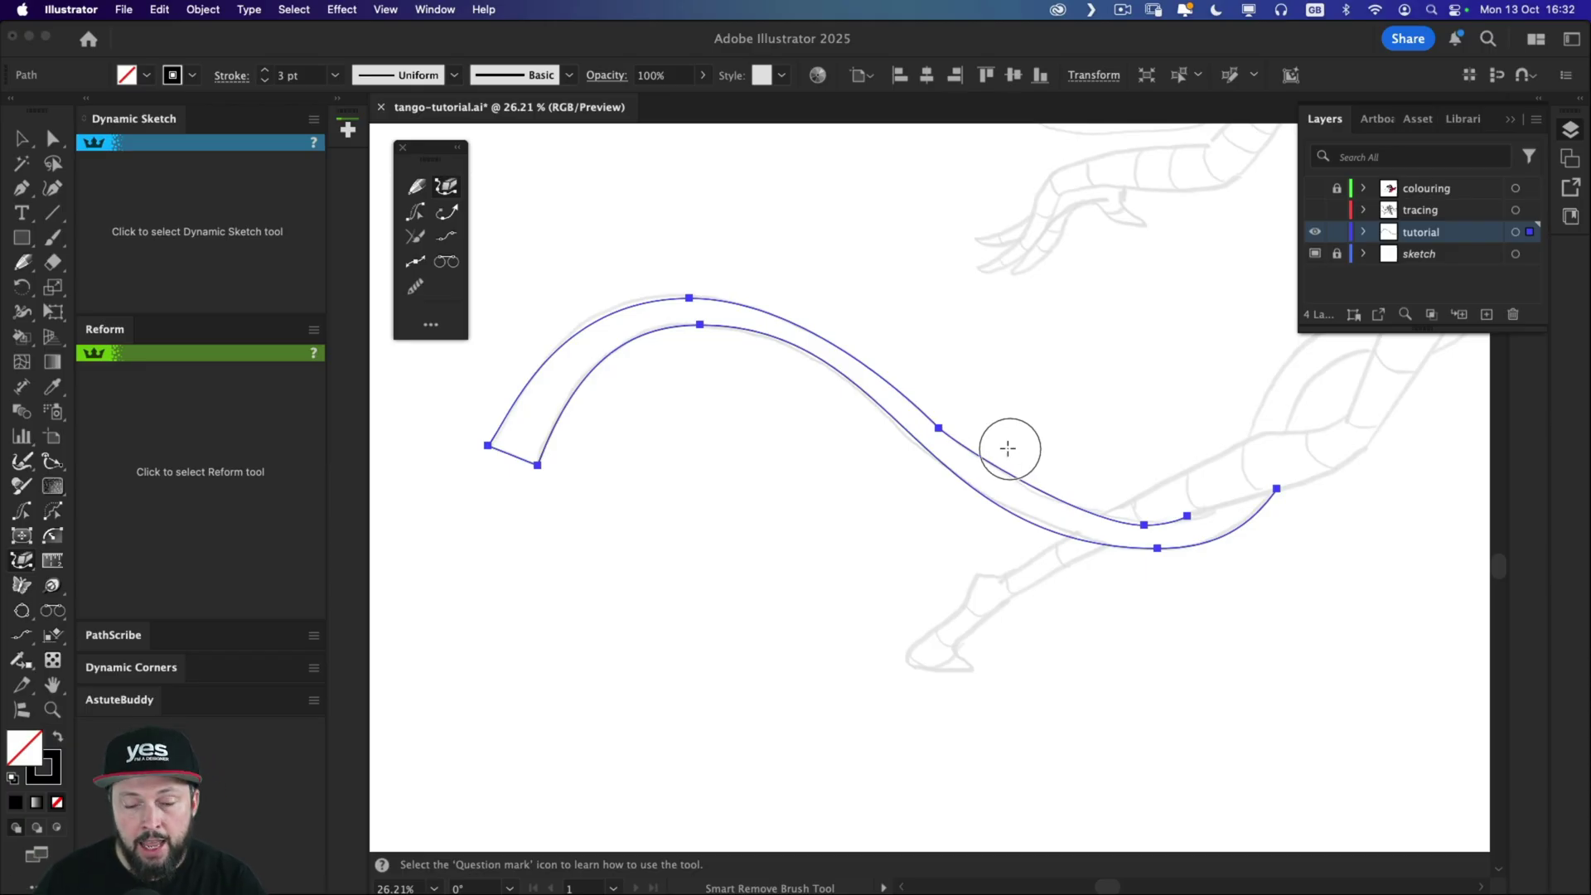
pyautogui.press('alt')
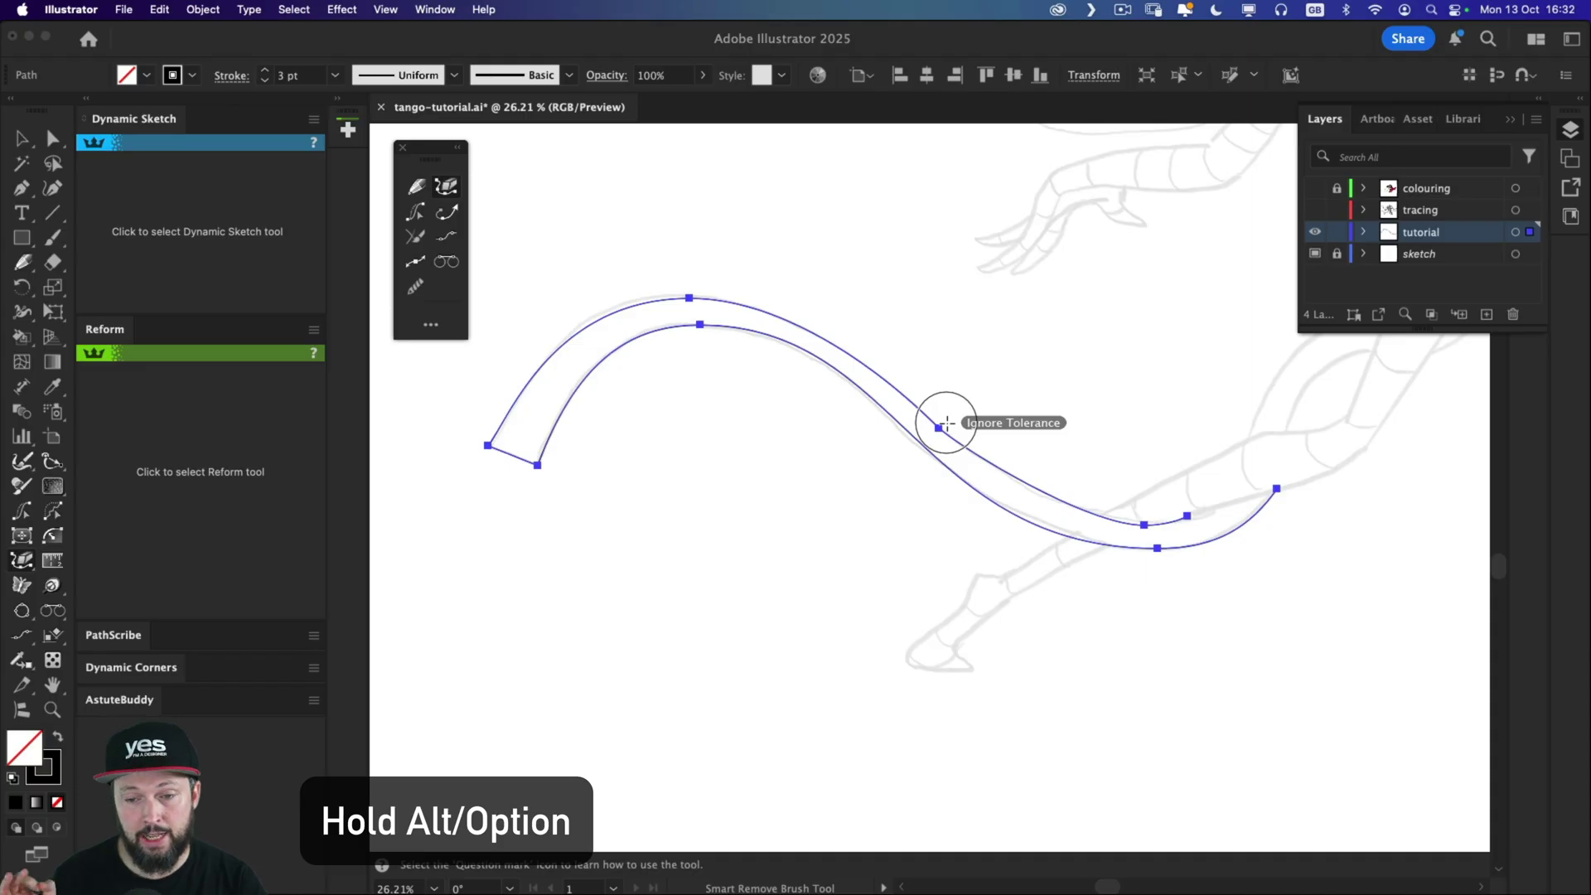
pyautogui.keyDown('alt'); pyautogui.click(946, 423); pyautogui.keyUp('alt')
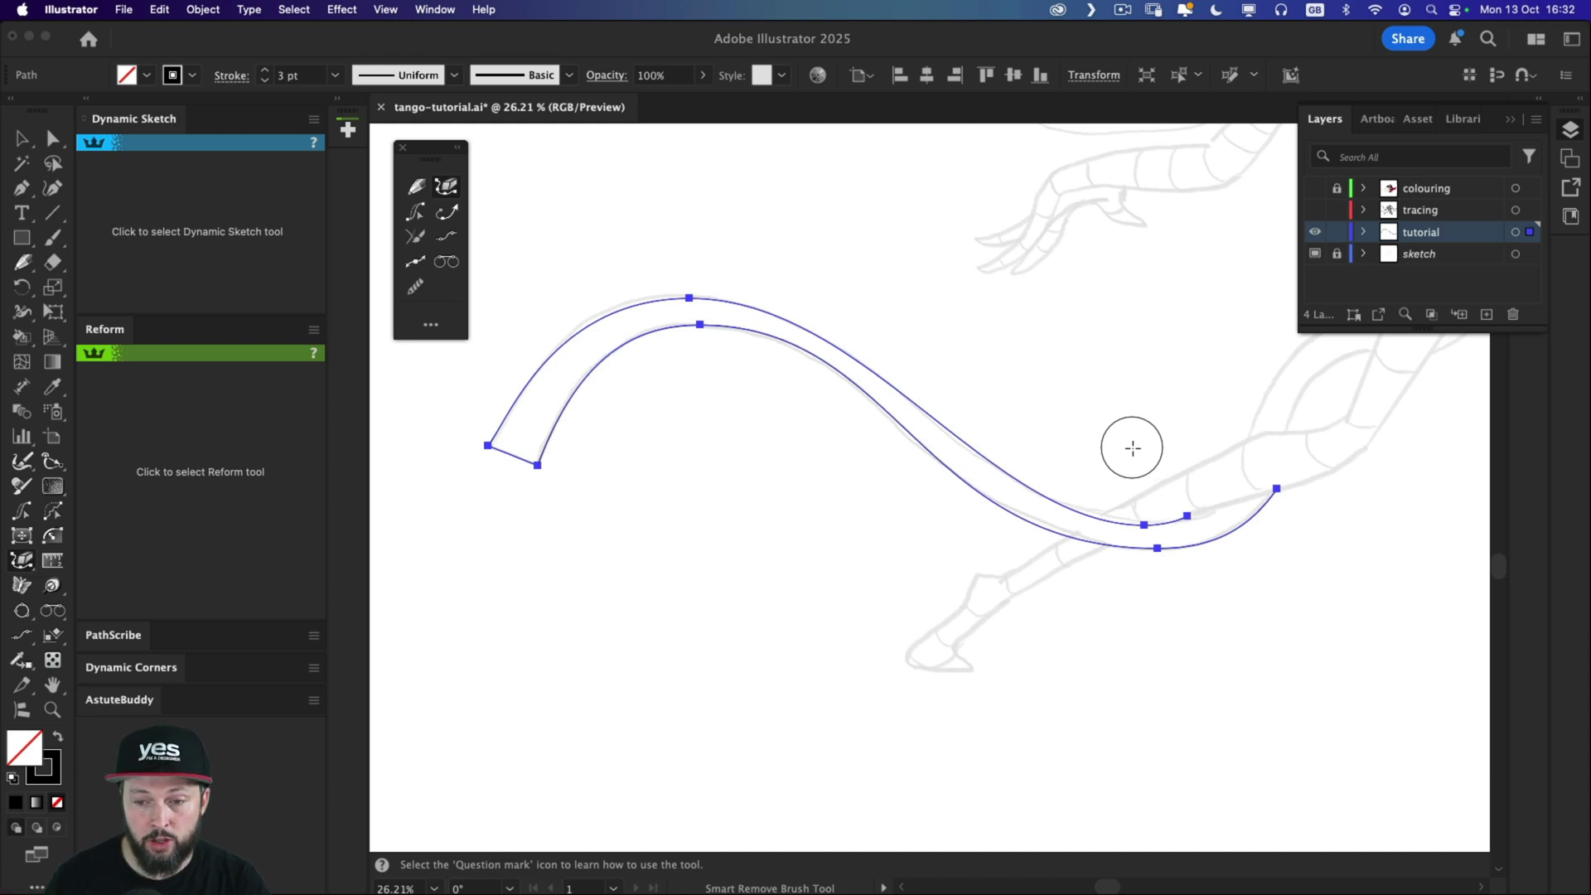
pyautogui.press('a')
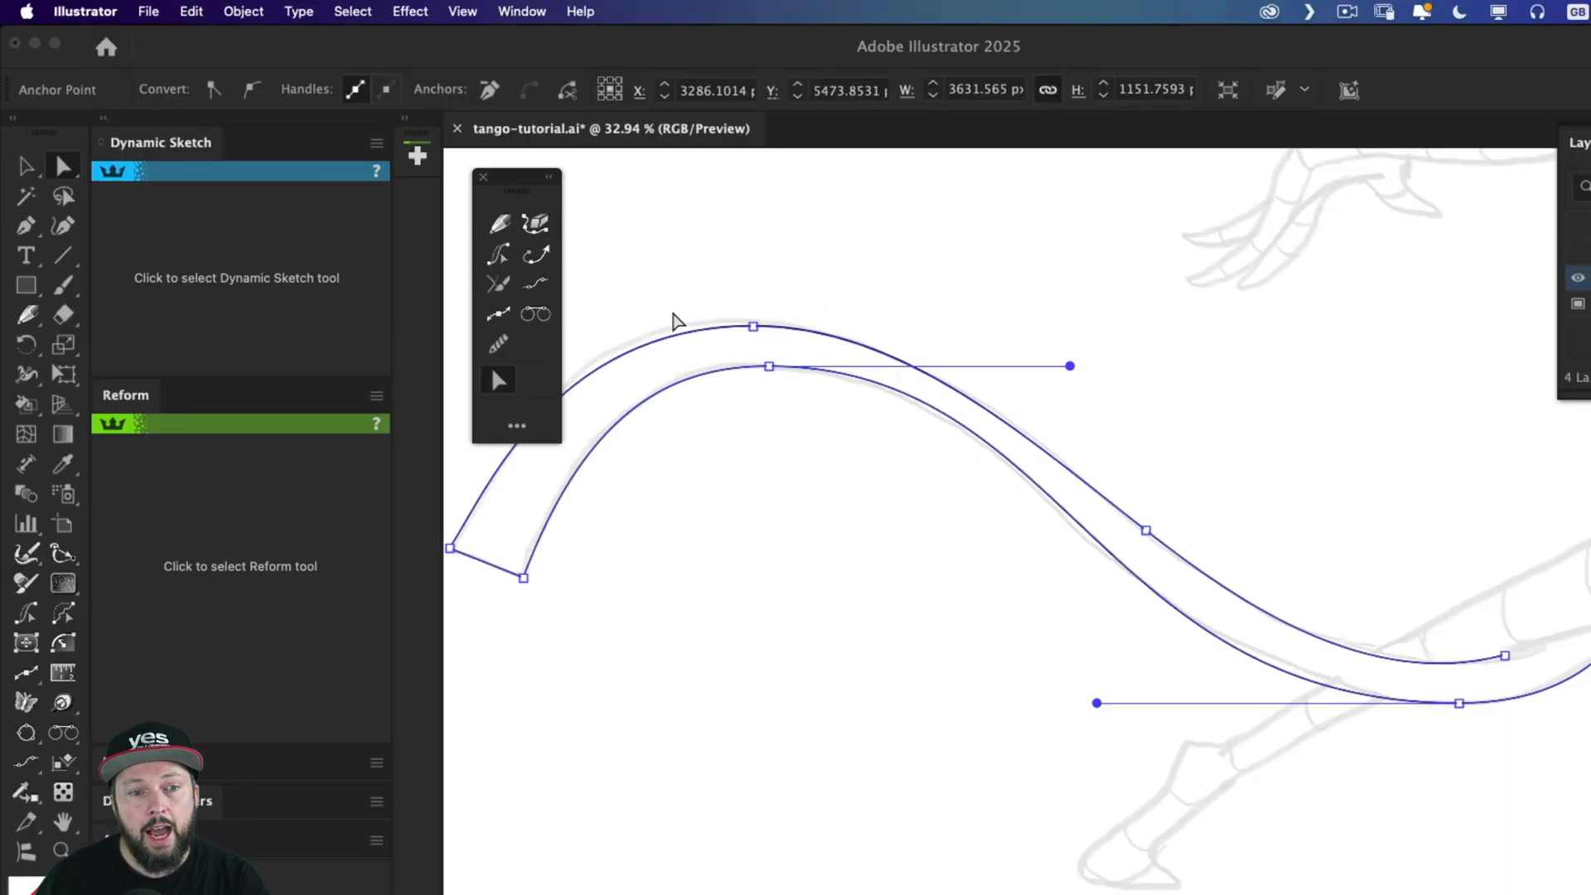
# Offset the band's lower edge by 21.035 px with the Reform Tool and apply it.
pyautogui.click(498, 262)
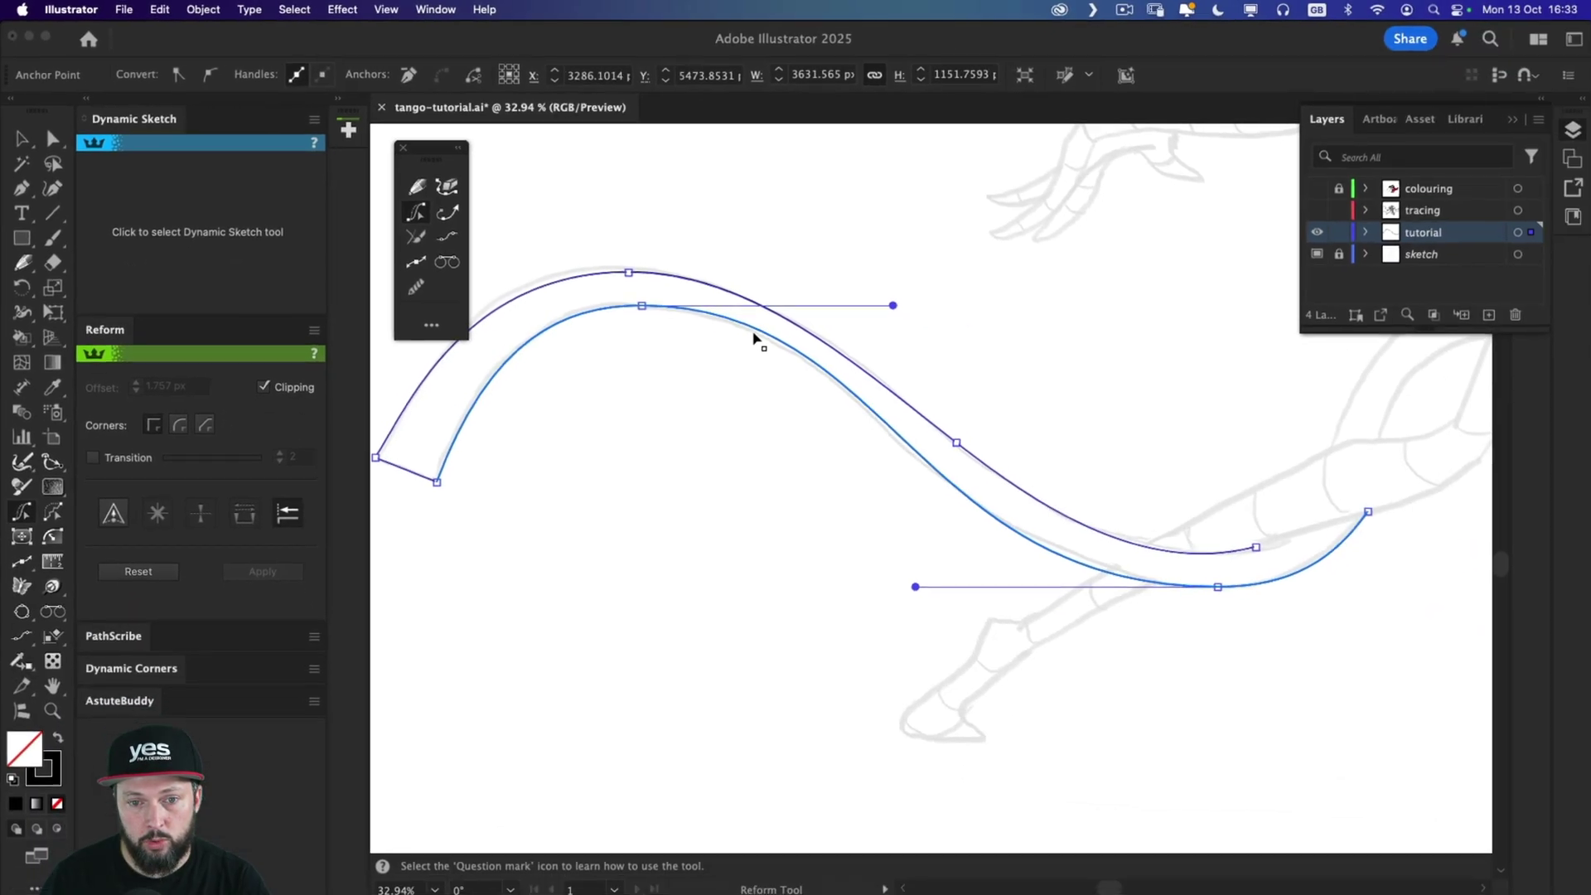
pyautogui.click(755, 336)
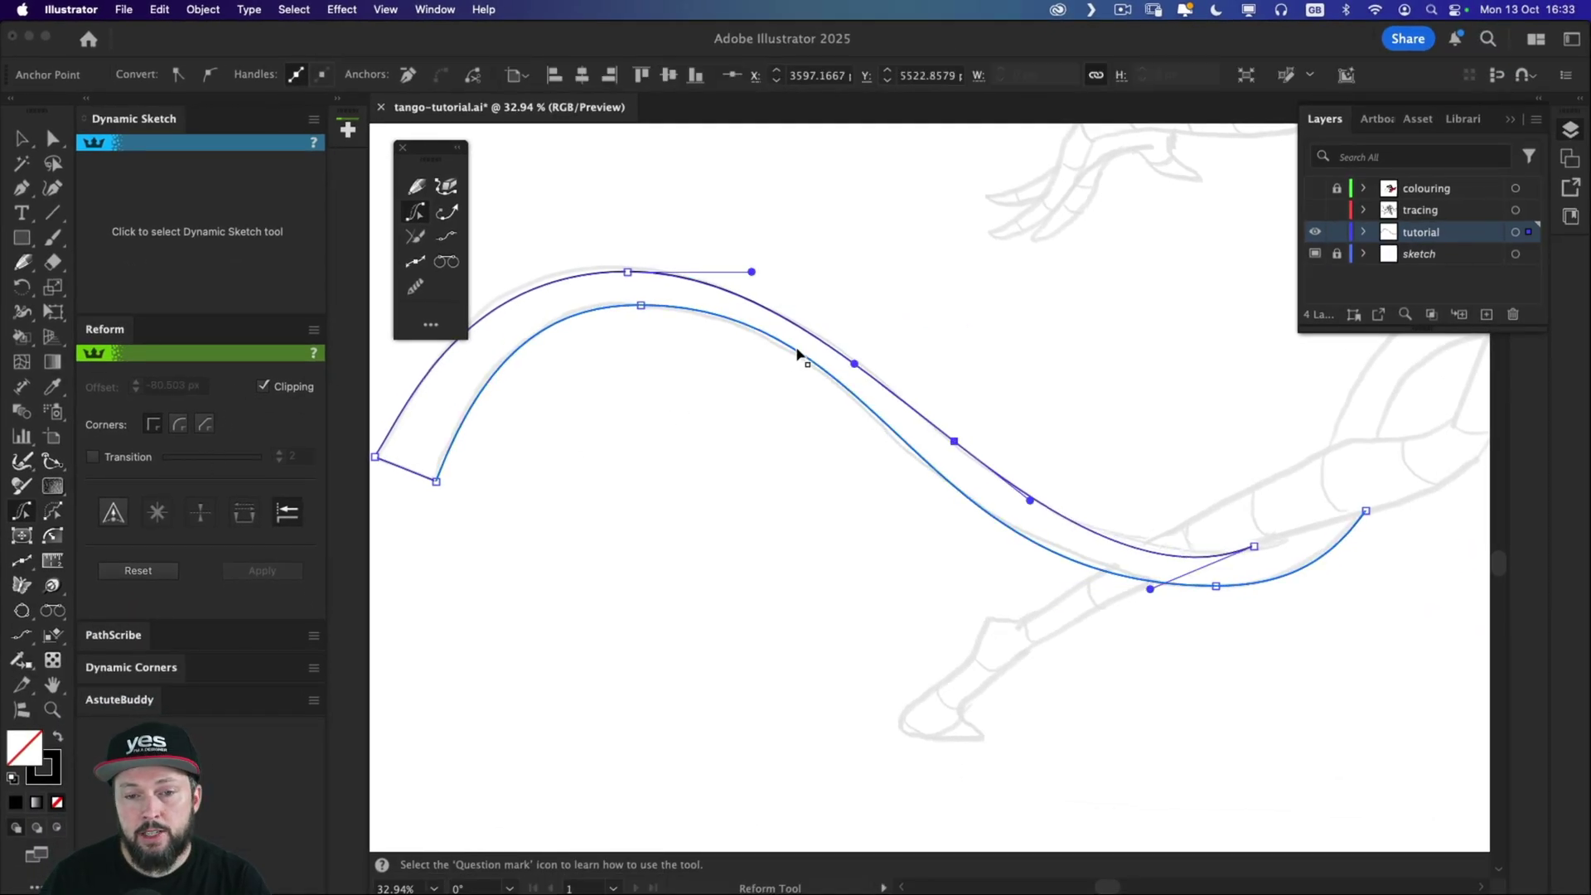
pyautogui.moveTo(775, 342); pyautogui.dragTo(762, 379)
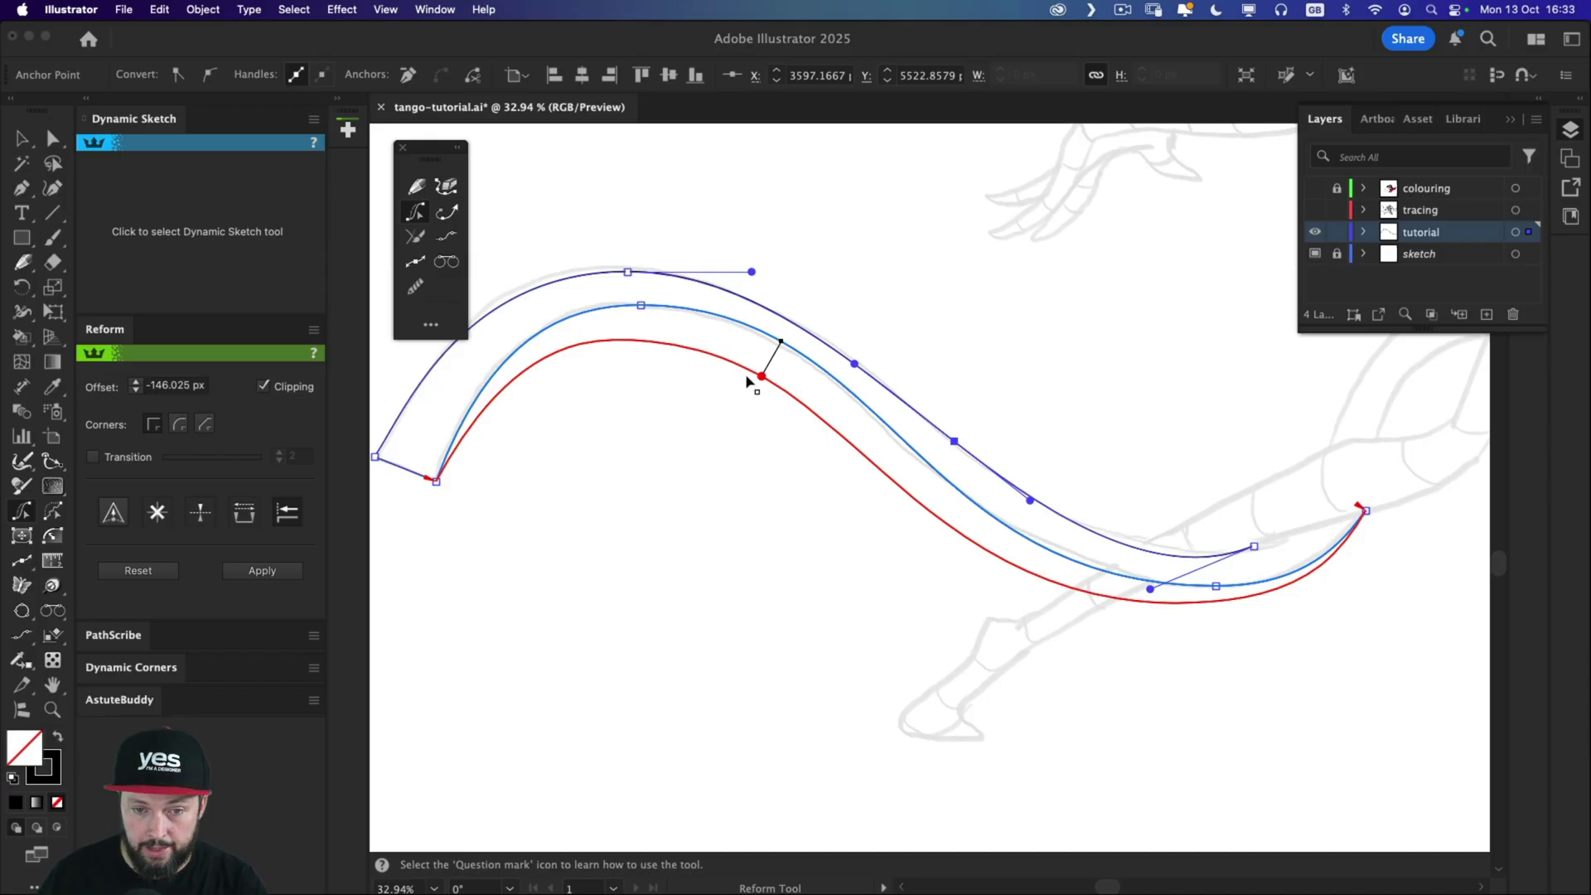
pyautogui.moveTo(762, 380); pyautogui.dragTo(776, 352)
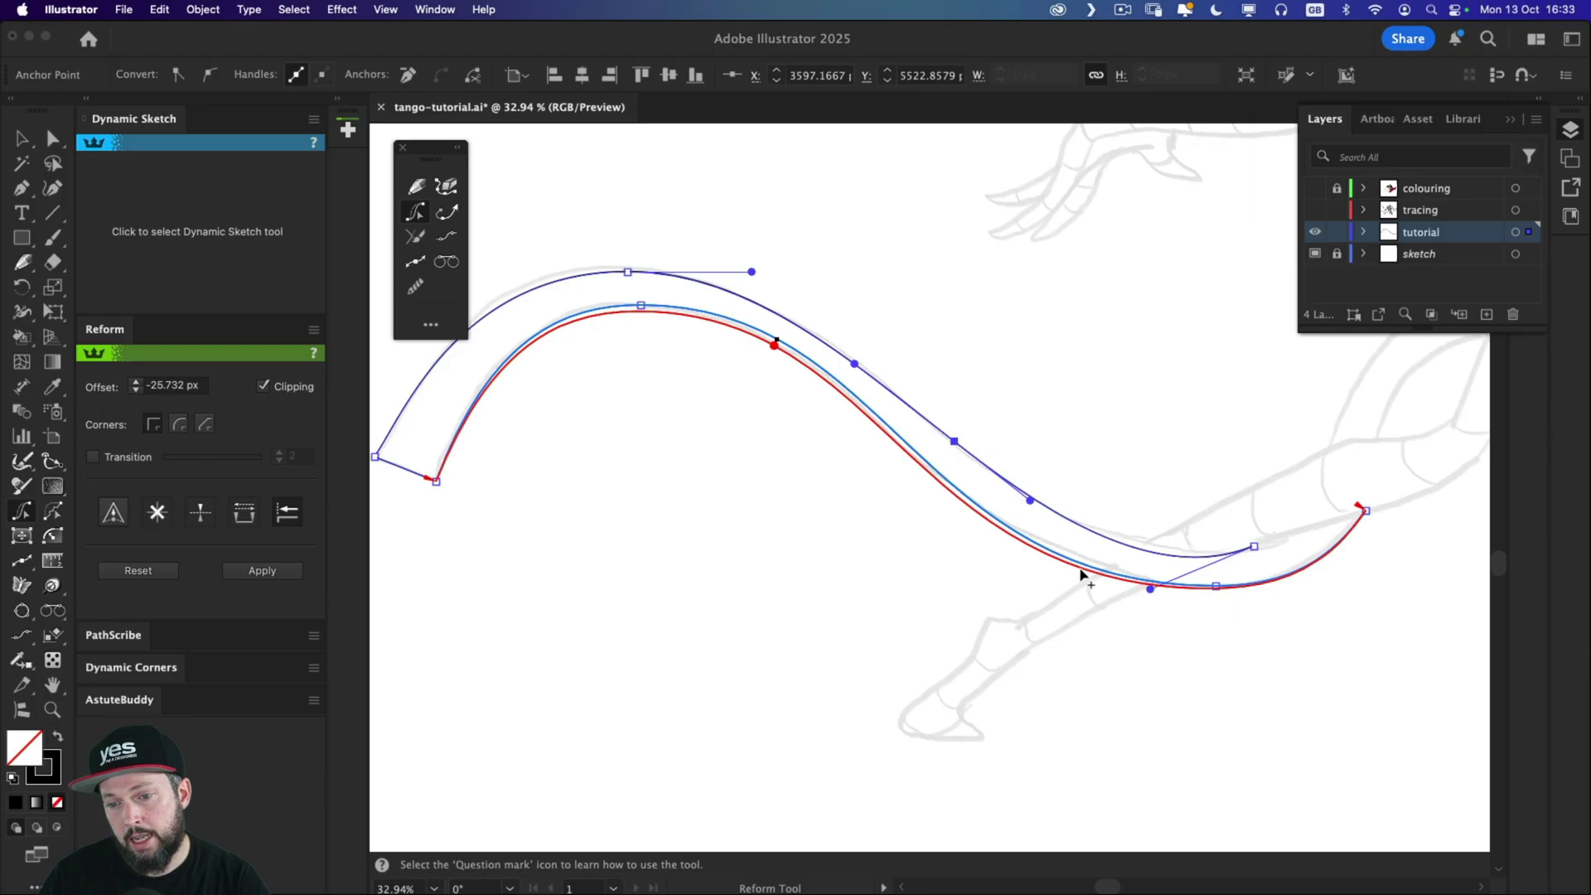
pyautogui.moveTo(1083, 575); pyautogui.dragTo(1090, 566)
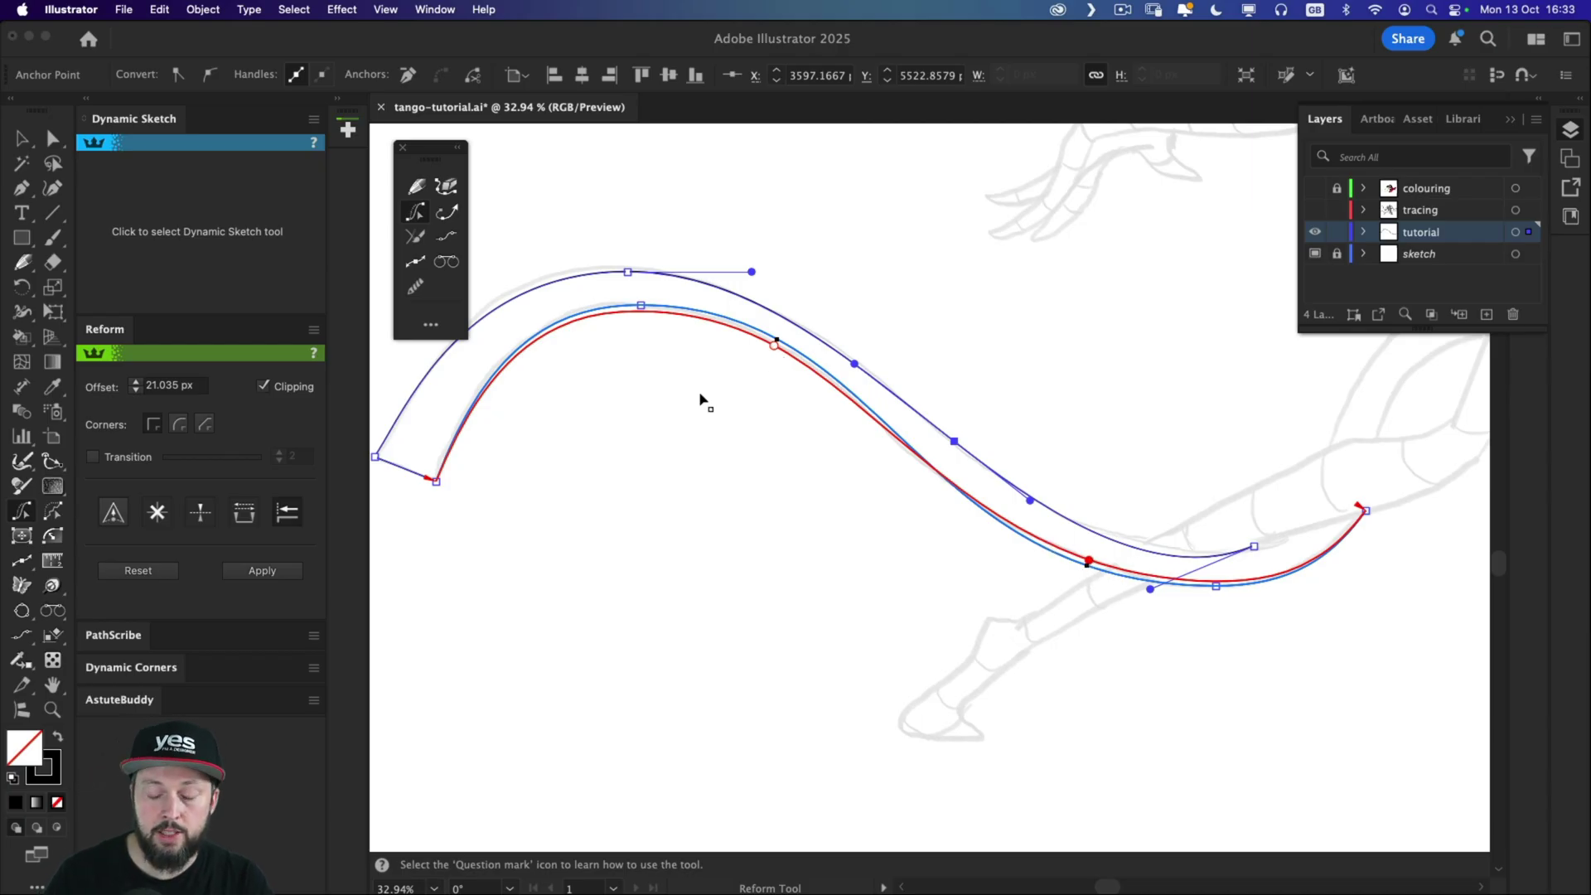
pyautogui.press('Return')
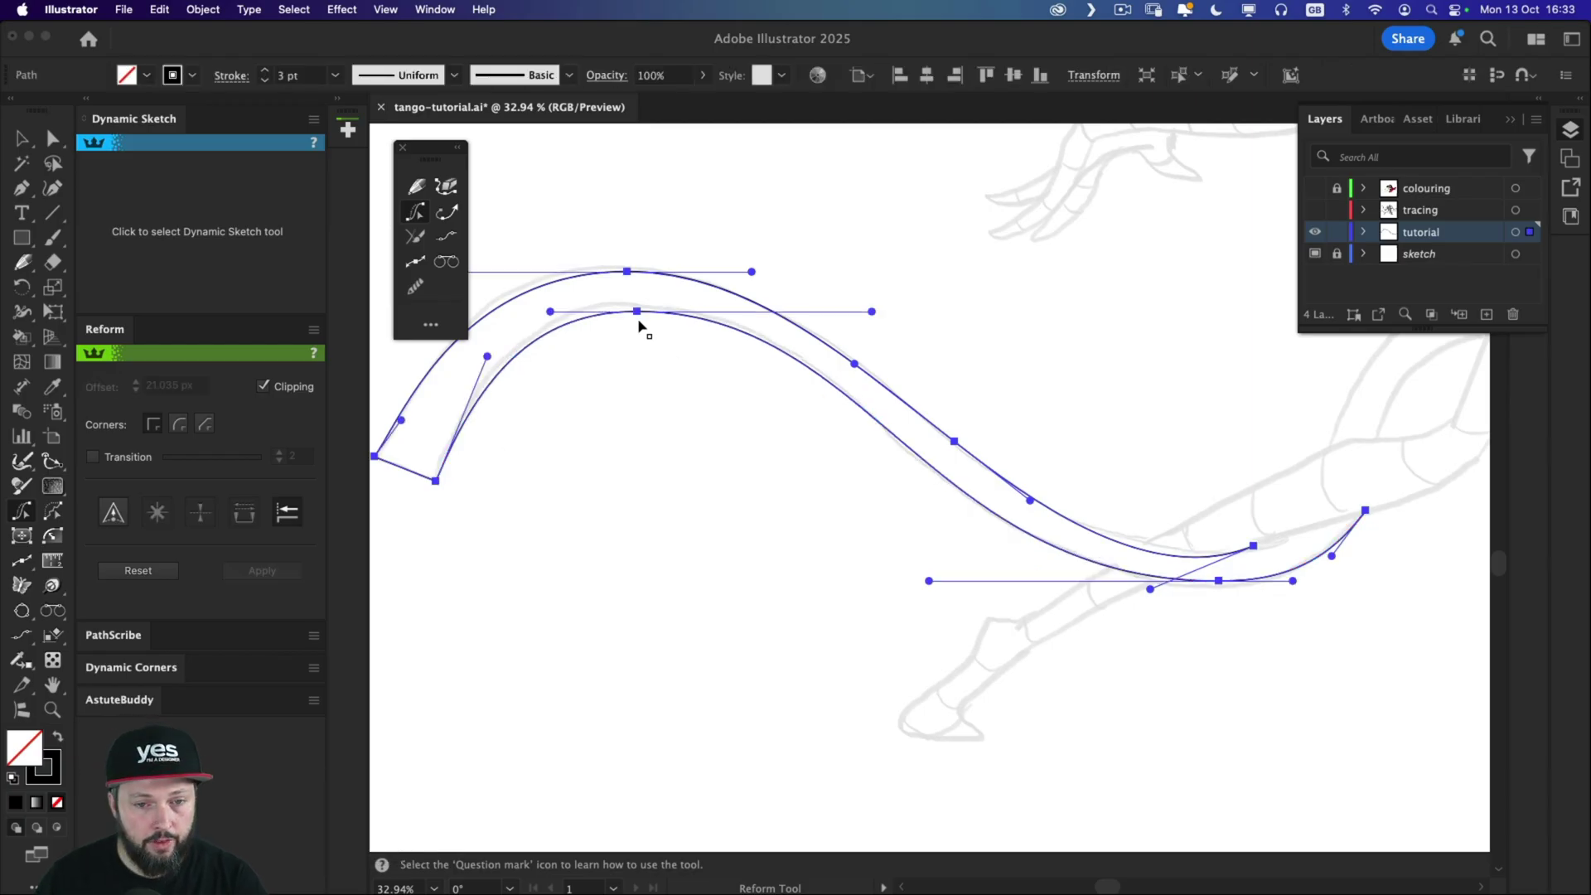
# Offset the lower edge about 30 px, limiting the offset to the top arc up to mid-curve.
pyautogui.moveTo(585, 325)
pyautogui.mouseDown()
pyautogui.moveTo(586, 300)
pyautogui.moveTo(590, 313)
pyautogui.mouseUp()
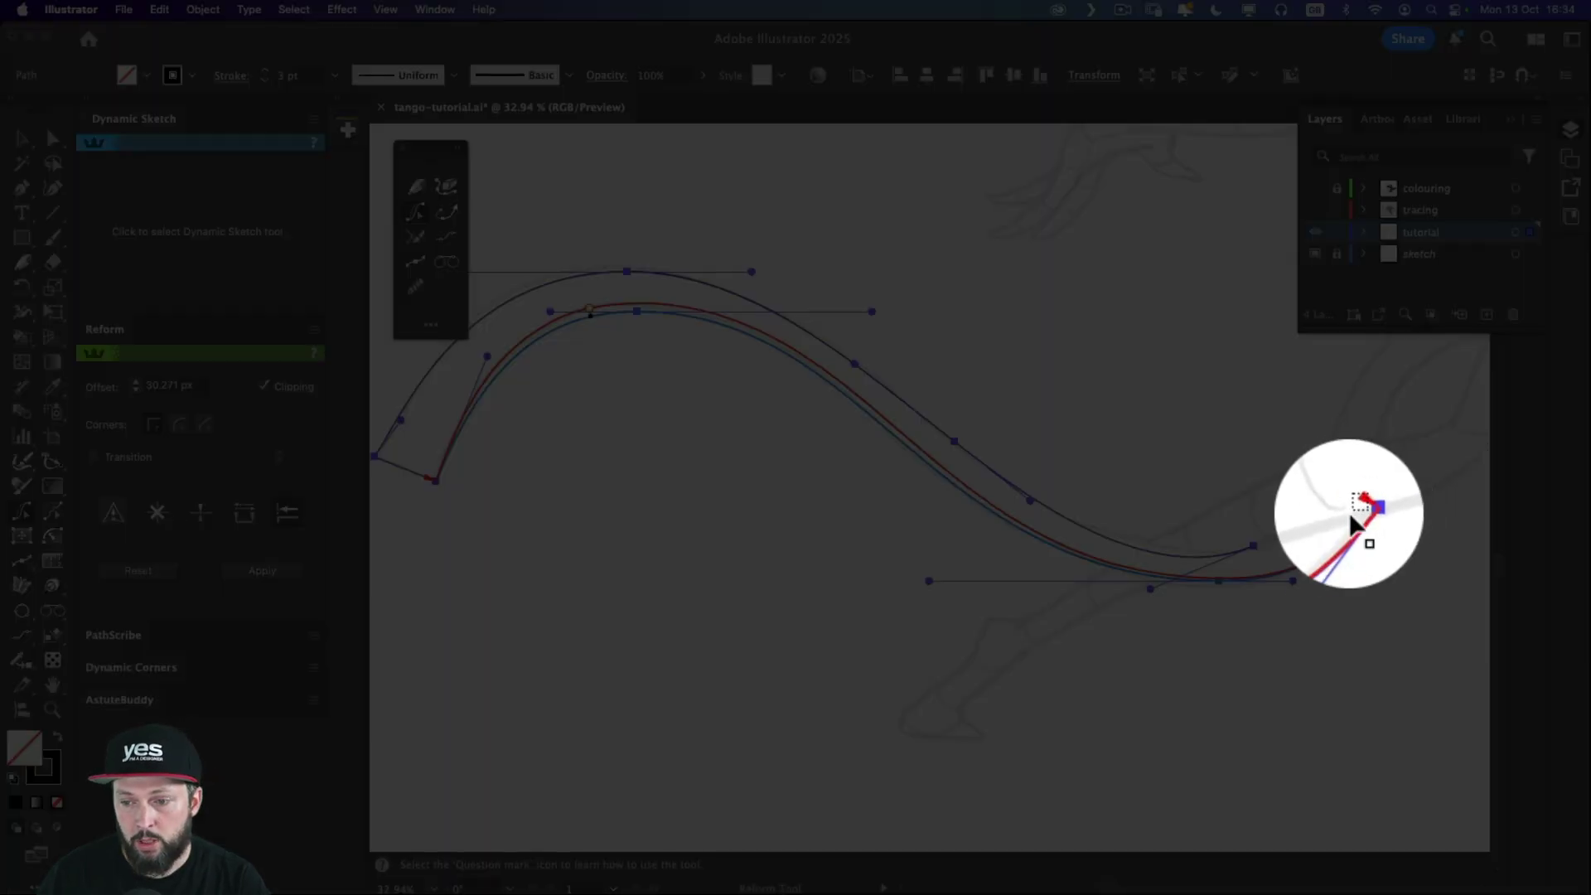
pyautogui.click(1357, 512)
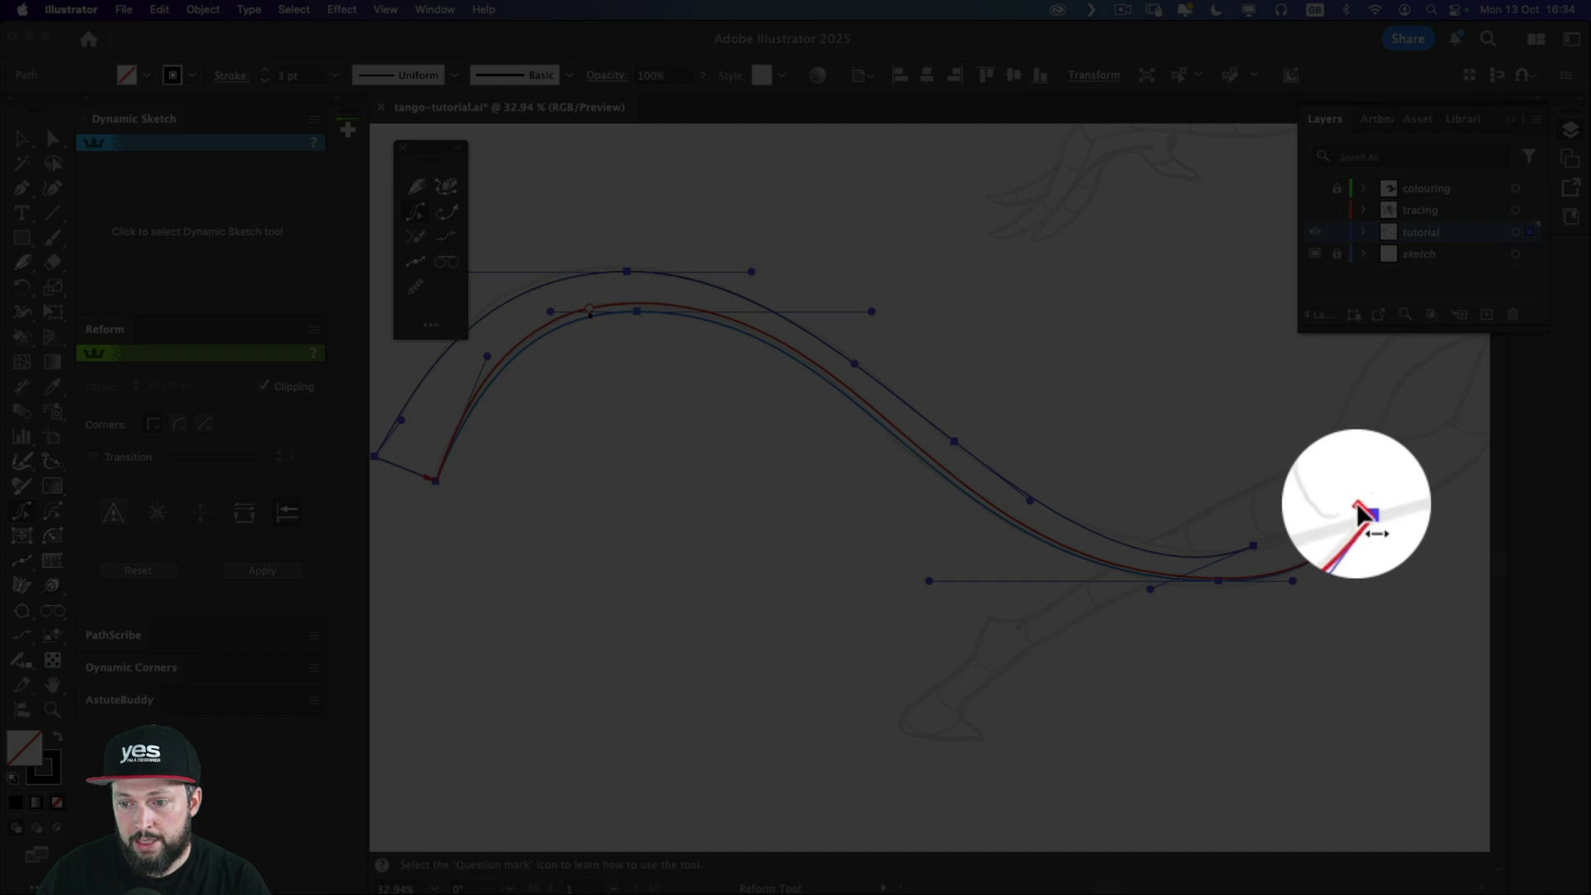
pyautogui.moveTo(1360, 512); pyautogui.dragTo(856, 441)
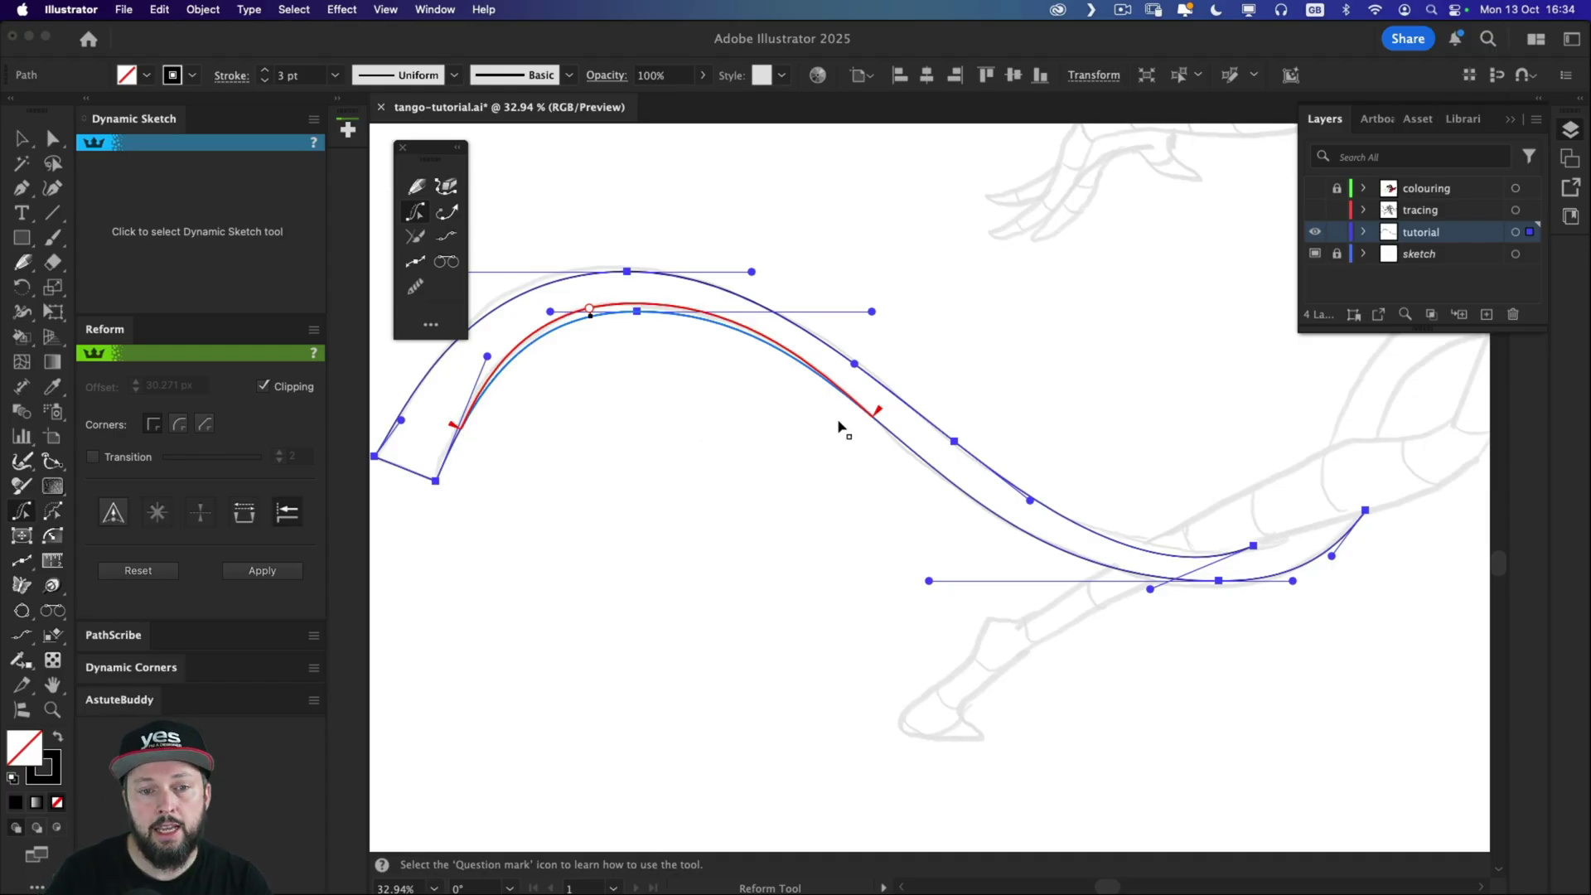
pyautogui.press('Return')
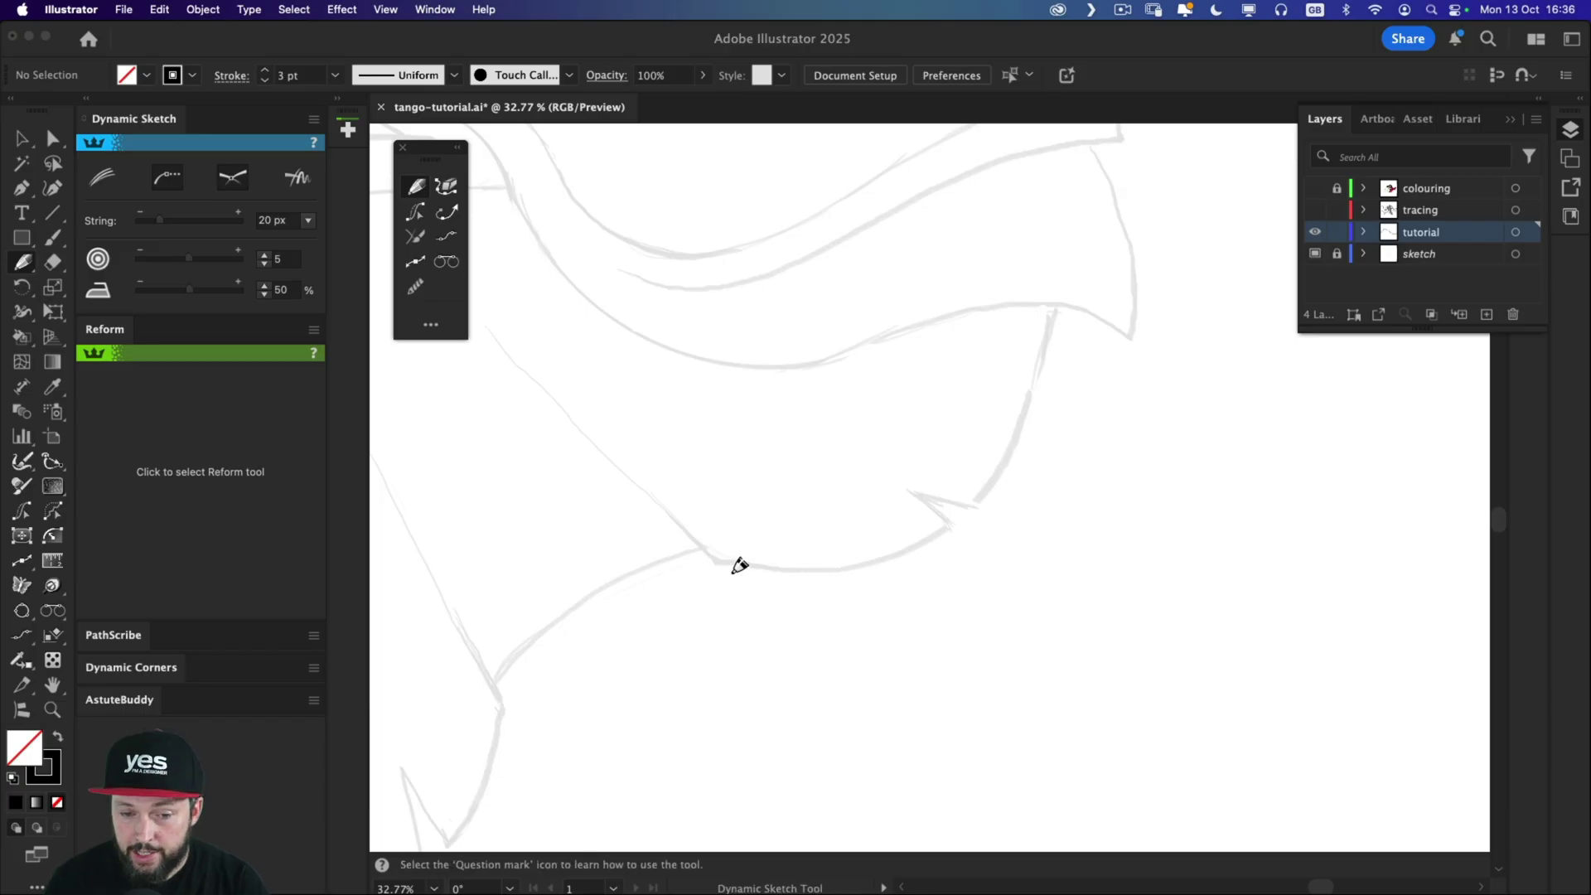
# Trace the long curved sketch line and add straight angled strokes crossing it at the notch.
pyautogui.moveTo(721, 561)
pyautogui.mouseDown()
pyautogui.moveTo(856, 562)
pyautogui.moveTo(949, 521)
pyautogui.moveTo(1018, 435)
pyautogui.moveTo(1046, 292)
pyautogui.mouseUp()
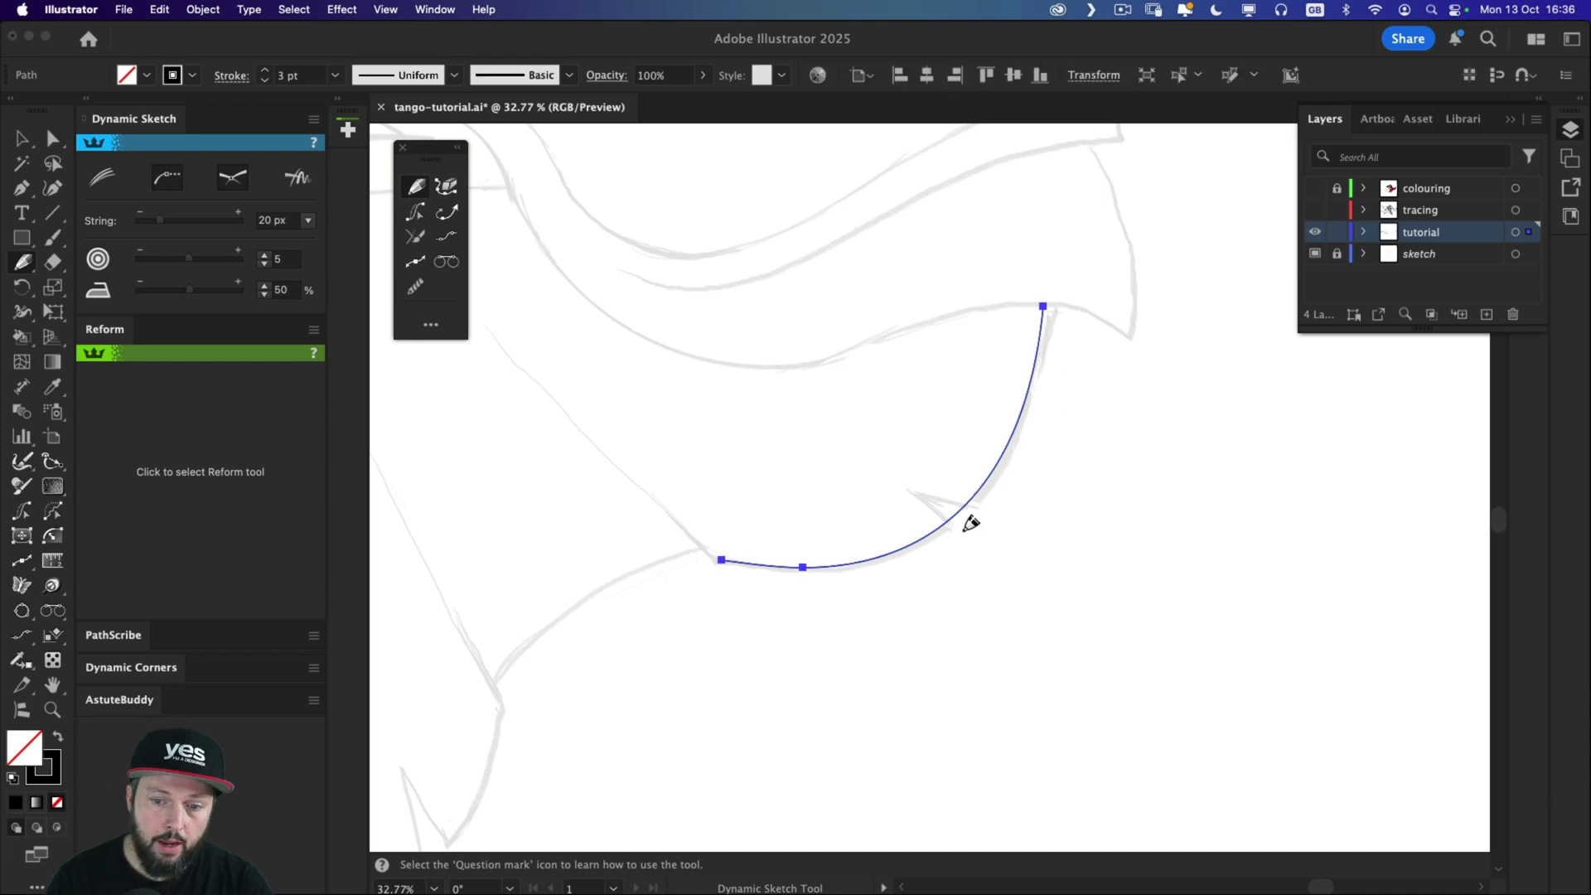
pyautogui.press('super')
pyautogui.keyDown('super'); pyautogui.click(979, 558); pyautogui.keyUp('super')
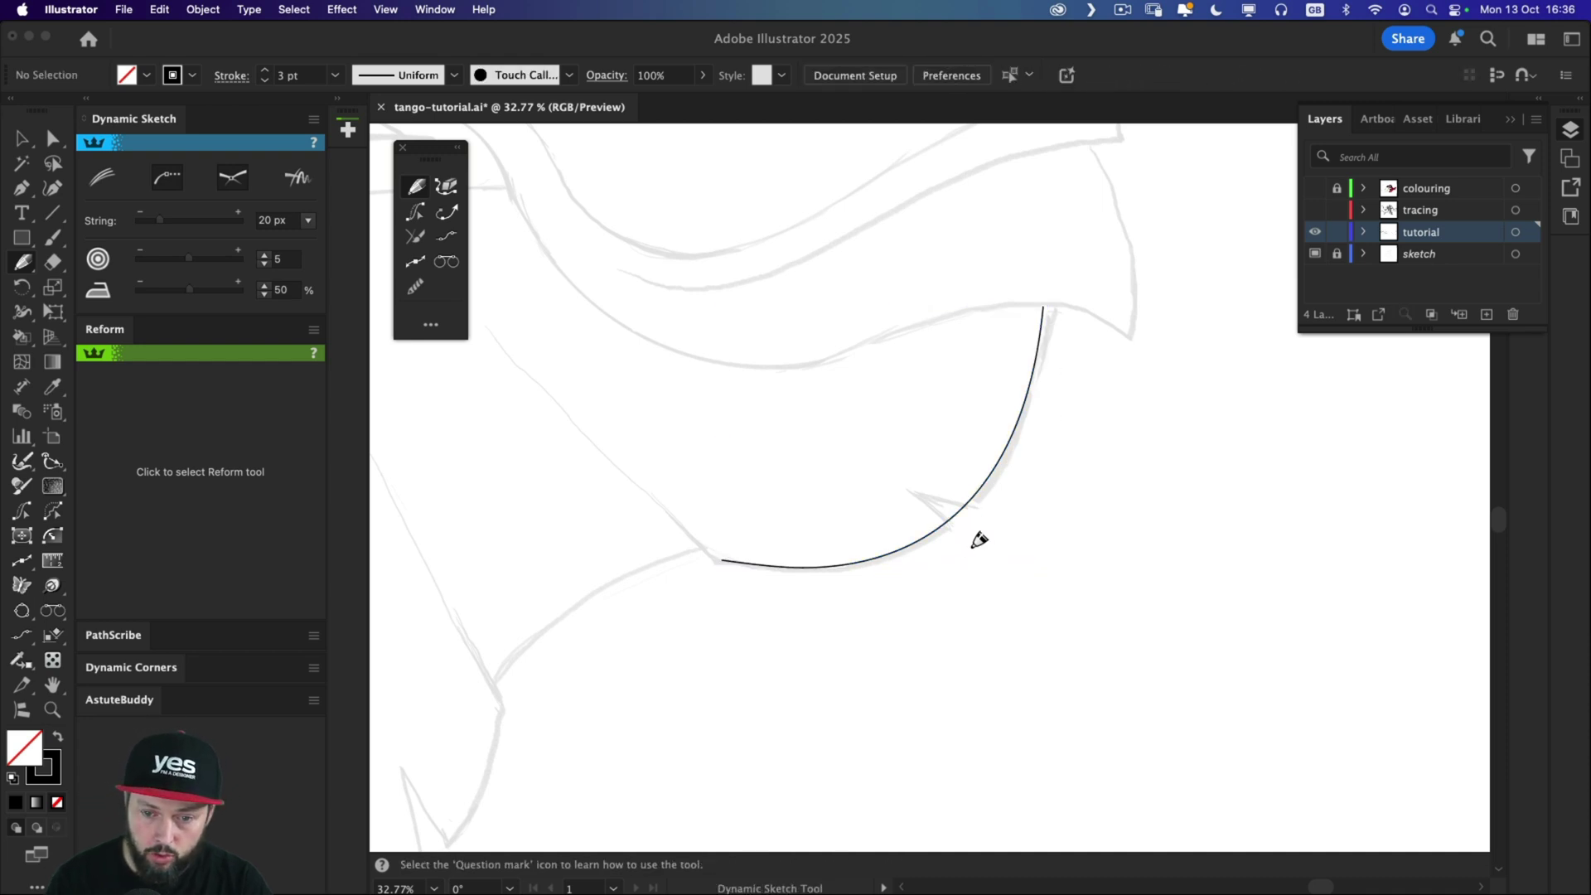
pyautogui.press('alt')
pyautogui.moveTo(974, 544)
pyautogui.mouseDown()
pyautogui.moveTo(909, 488)
pyautogui.moveTo(983, 487)
pyautogui.moveTo(992, 509)
pyautogui.mouseUp()
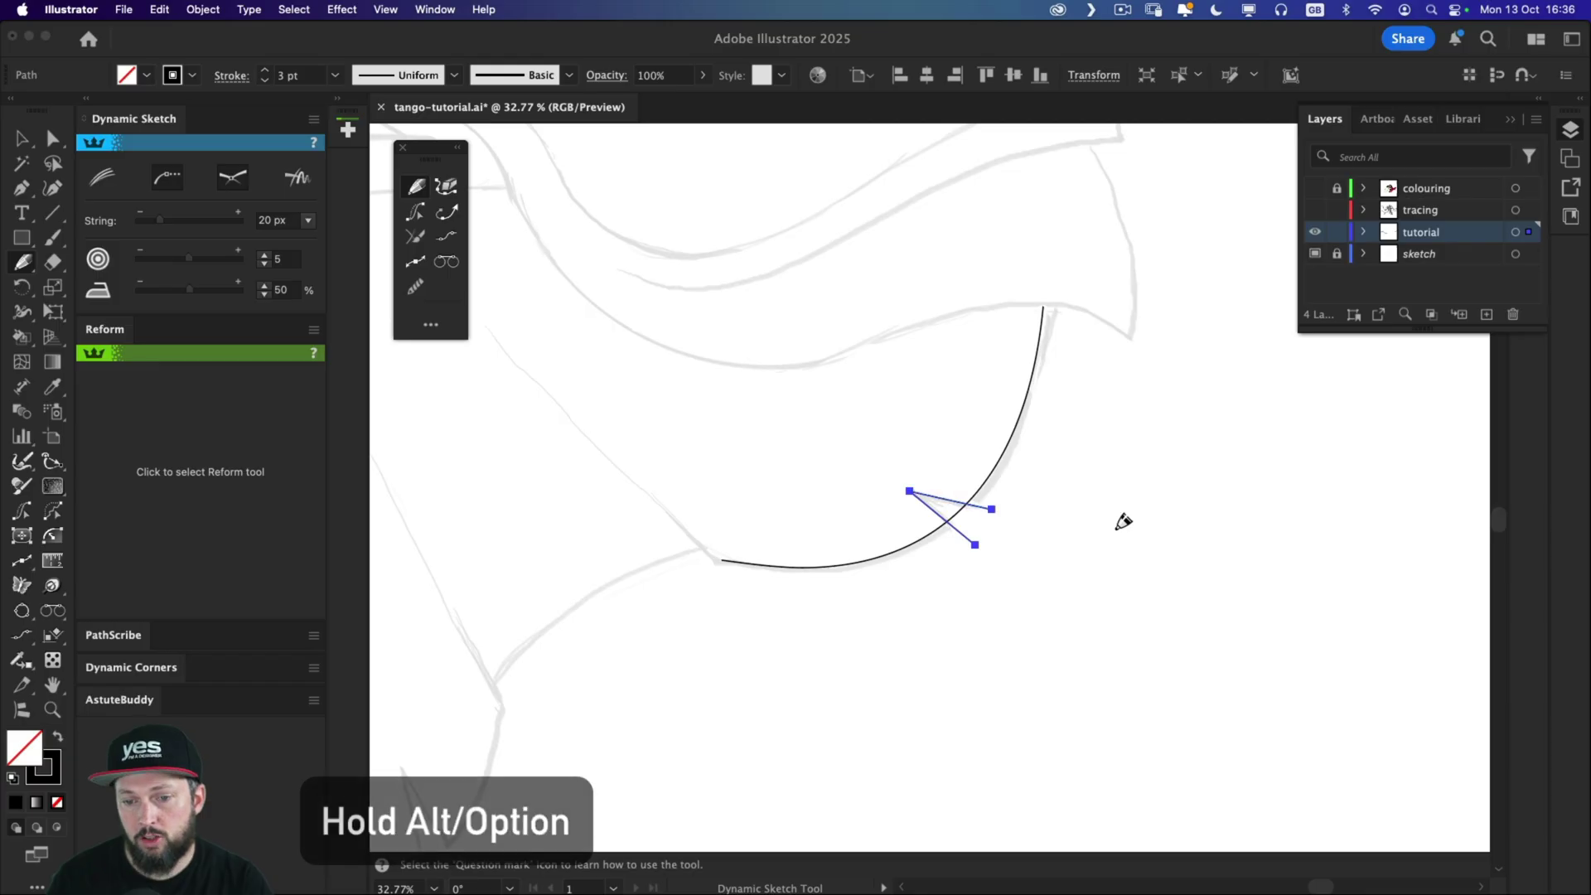
# Pan and zoom in to 43.85% on the curve with its crossing strokes.
pyautogui.keyDown('super'); pyautogui.click(1016, 525); pyautogui.keyUp('super')
pyautogui.hscroll(-3, 1037, 552)
pyautogui.press('space')
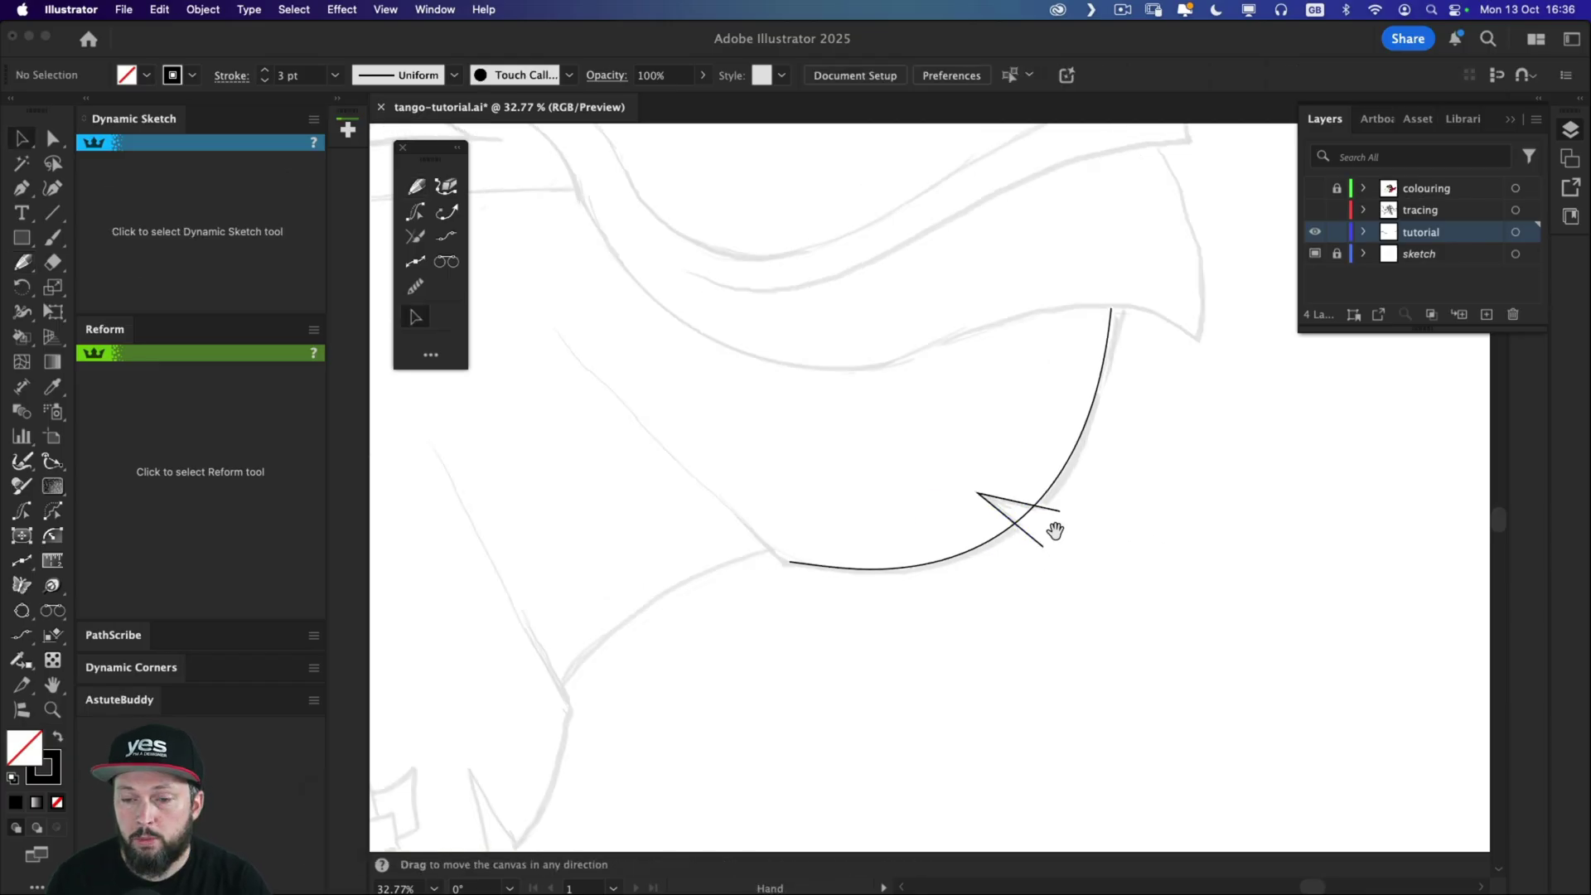
pyautogui.scroll(3, 1047, 519)
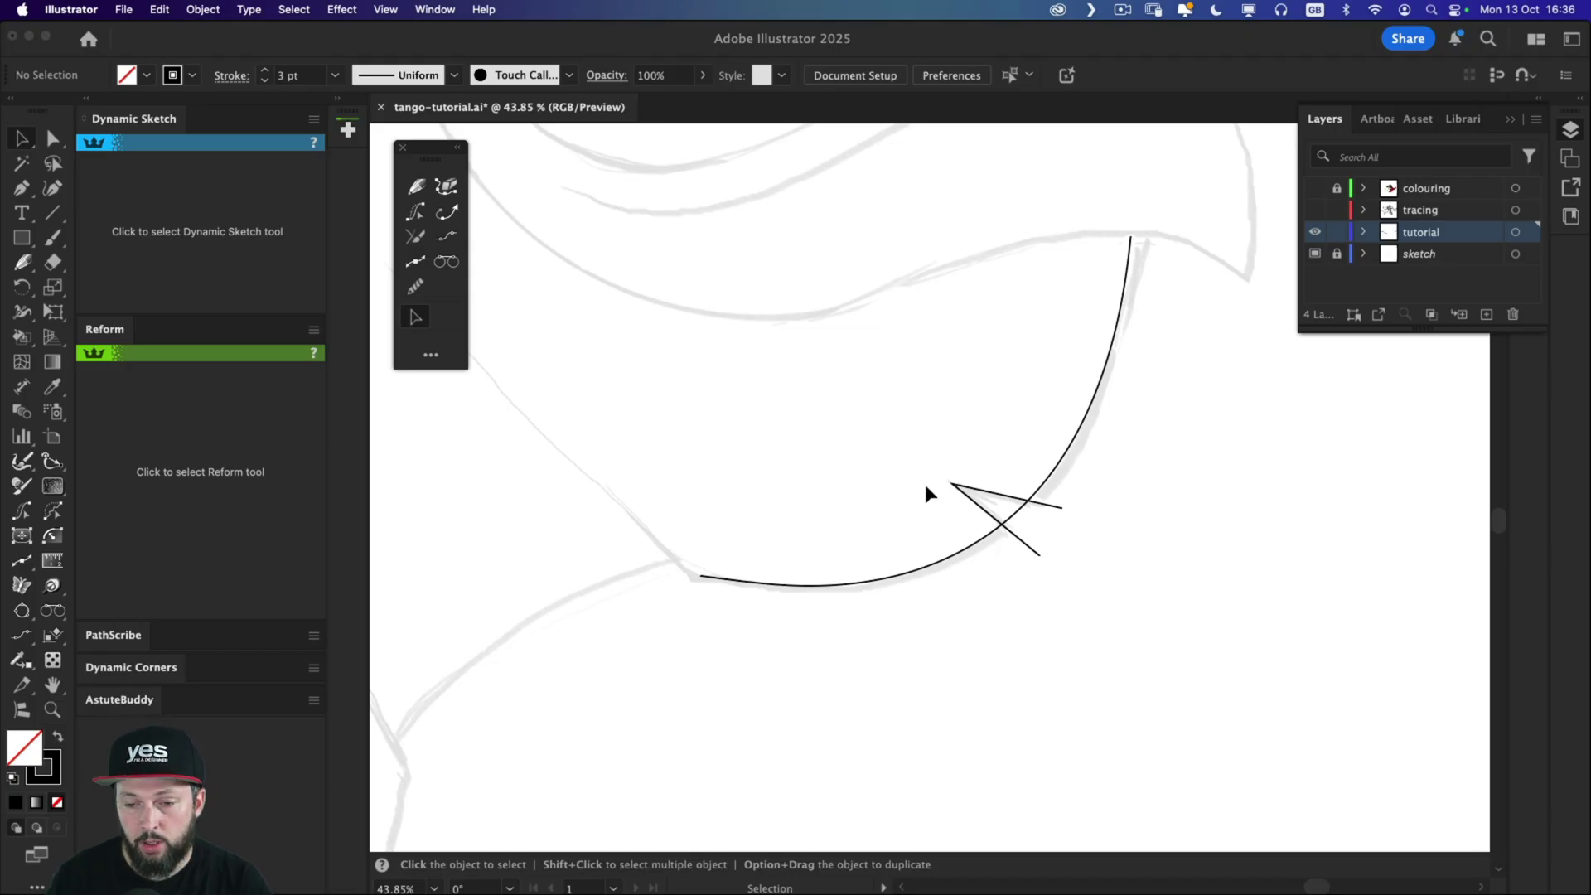
# Try trimming the triangle's overshooting strokes with Dynamic Sketch, undoing the attempts.
pyautogui.press('n')
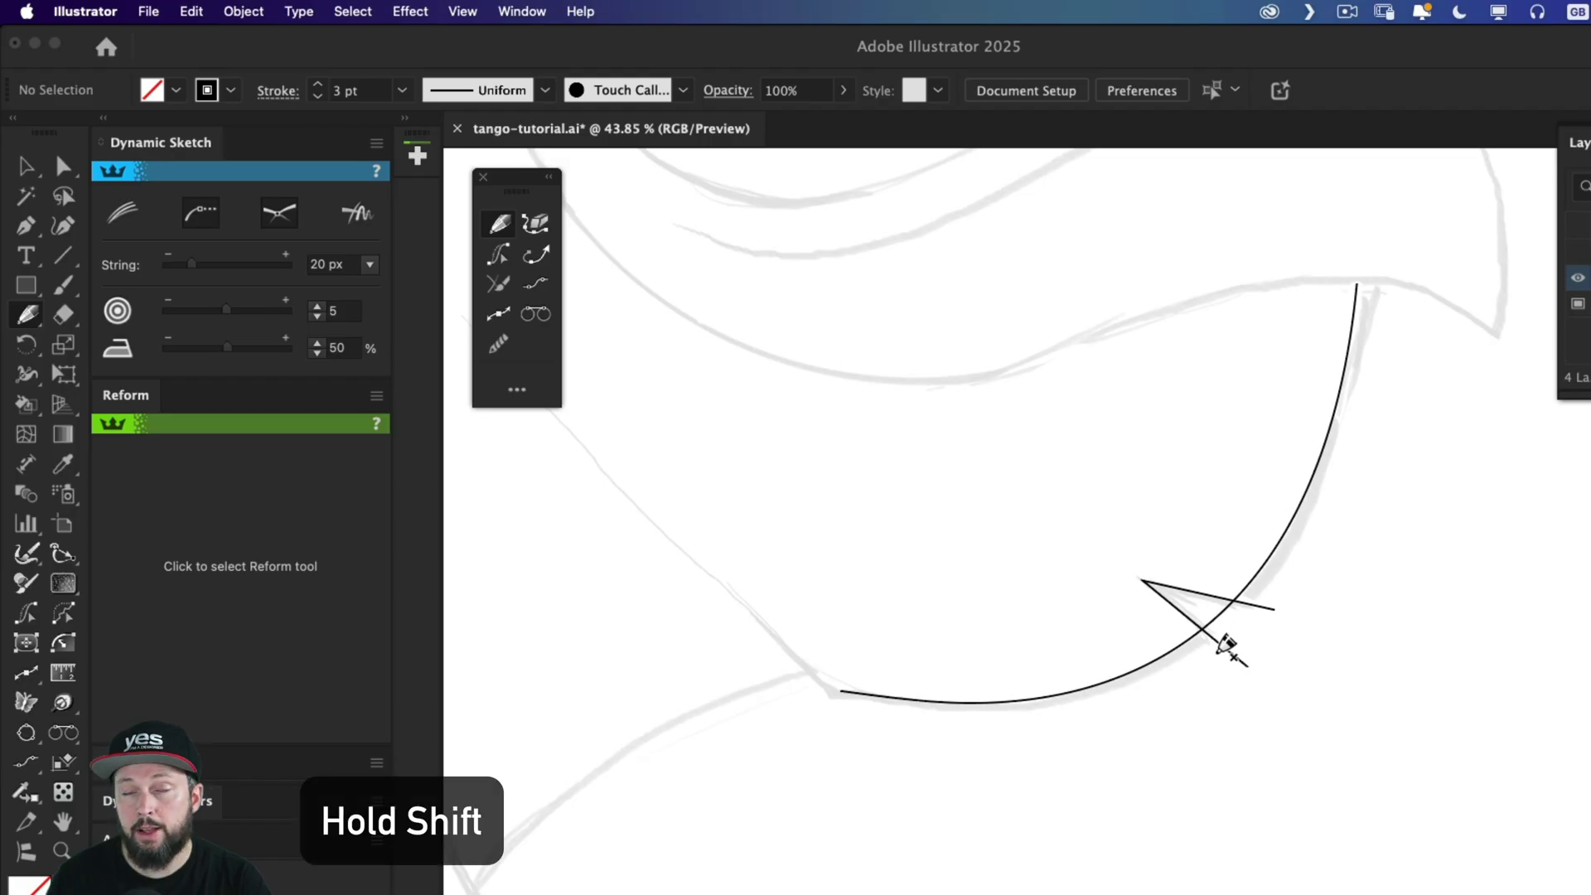
pyautogui.moveTo(1218, 649); pyautogui.dragTo(1222, 646)
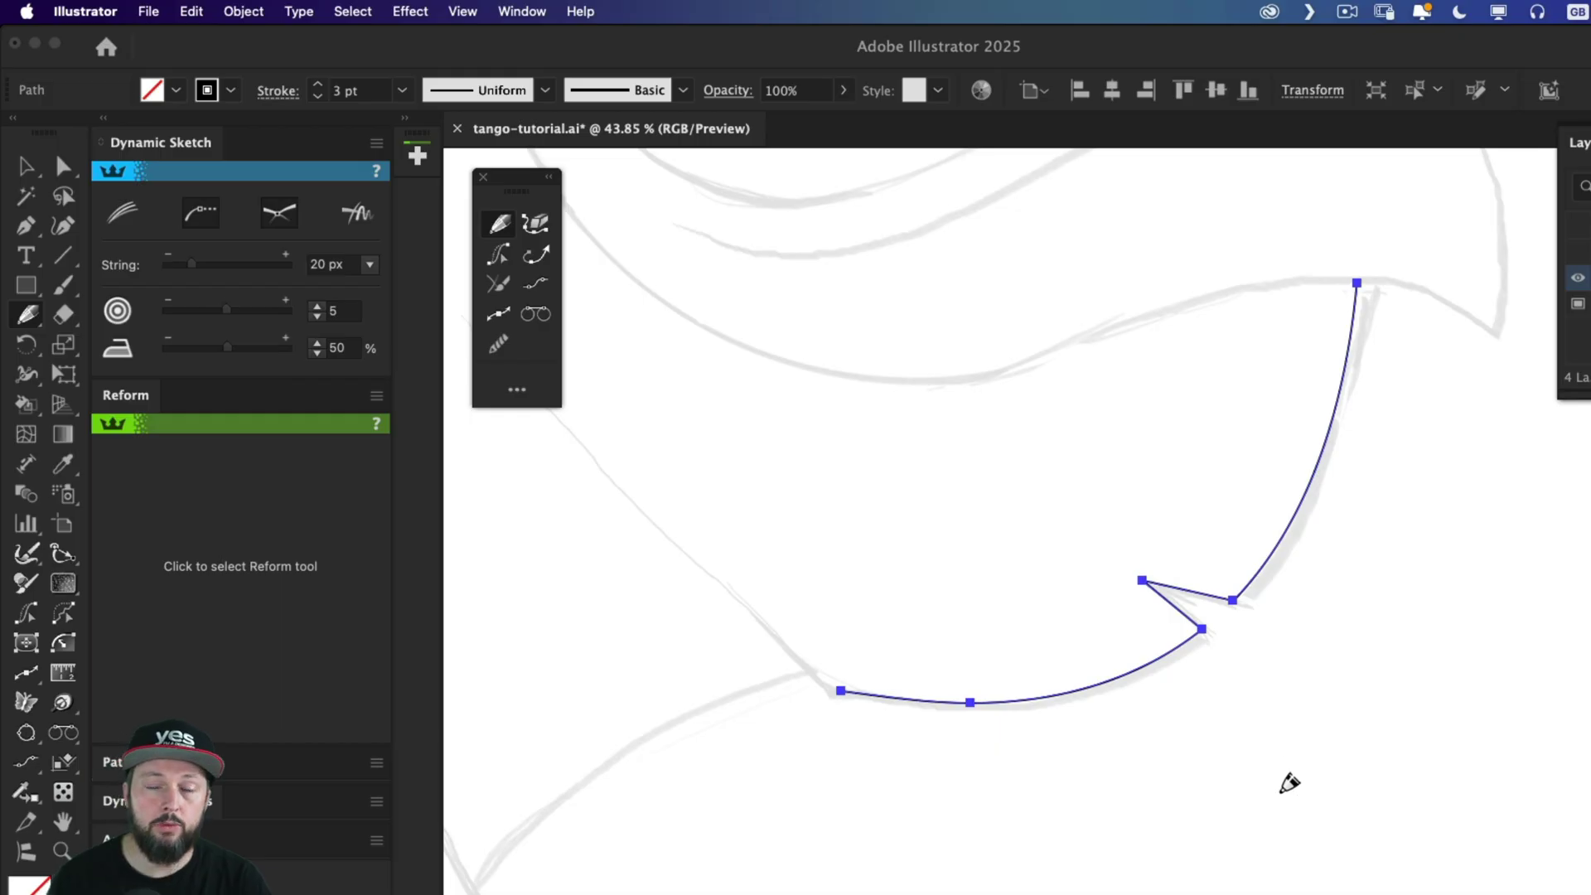
pyautogui.hotkey('ctrl', 'z')
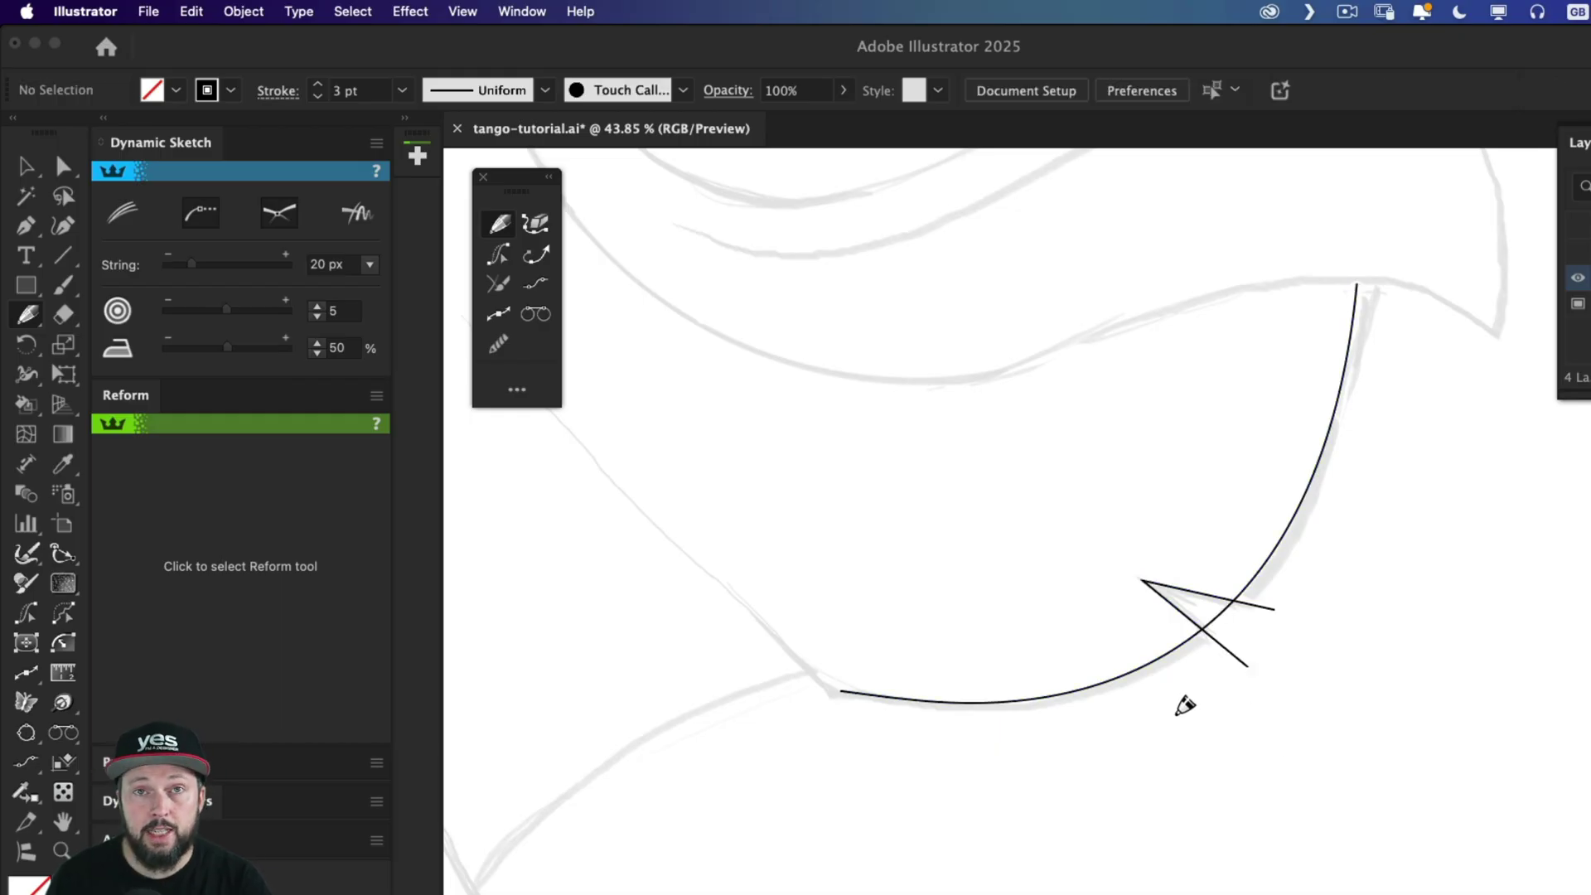
pyautogui.moveTo(1204, 692); pyautogui.dragTo(1278, 590)
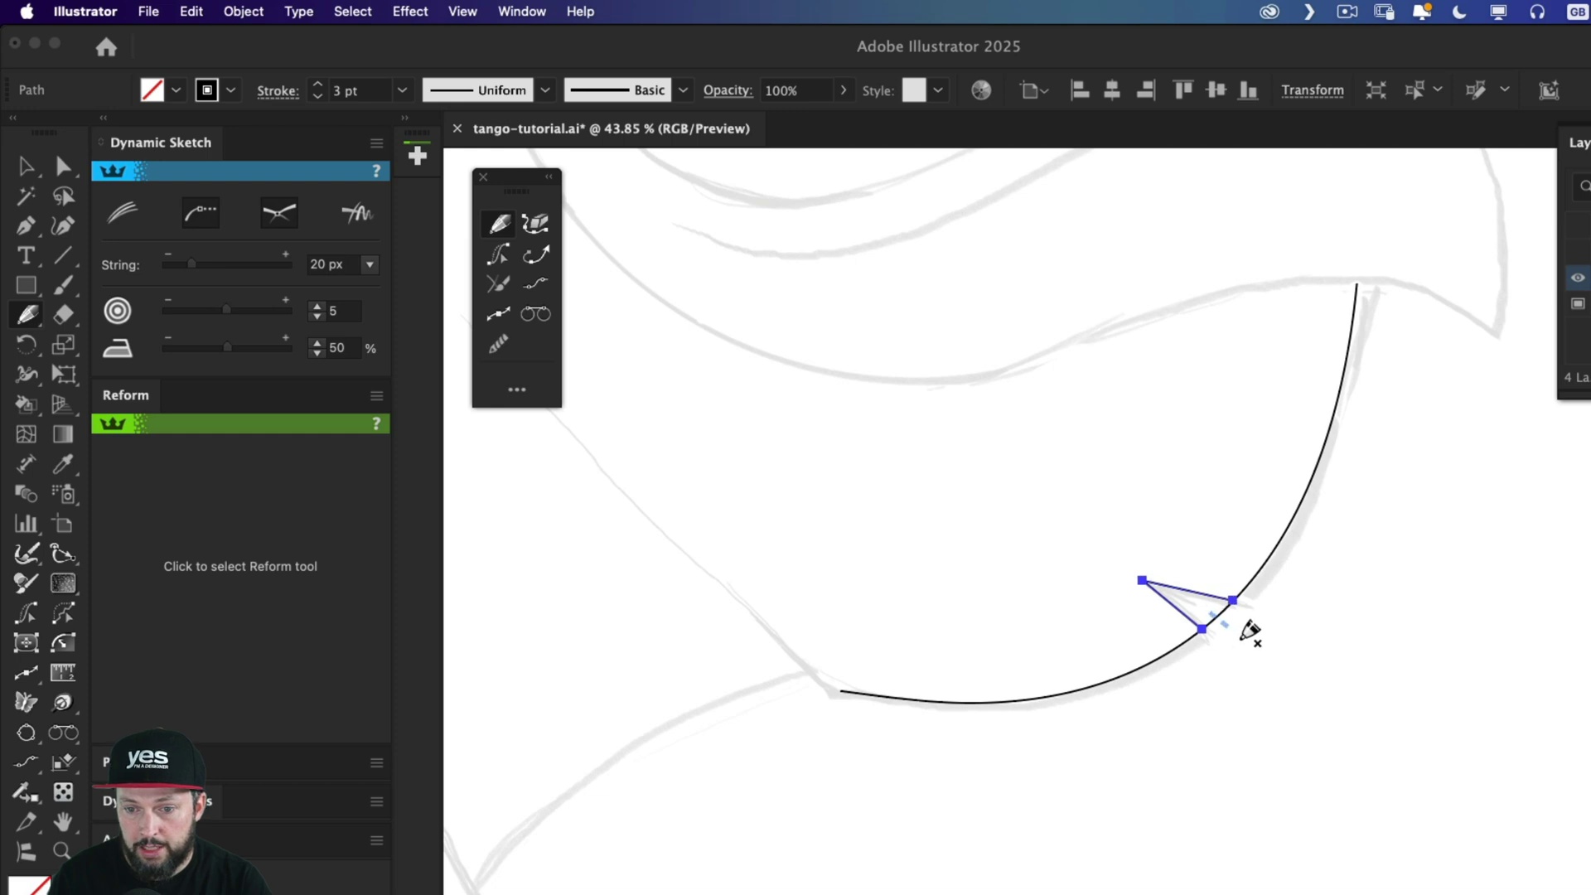
pyautogui.hotkey('ctrl', 'z')
pyautogui.hotkey('ctrl', 'z')
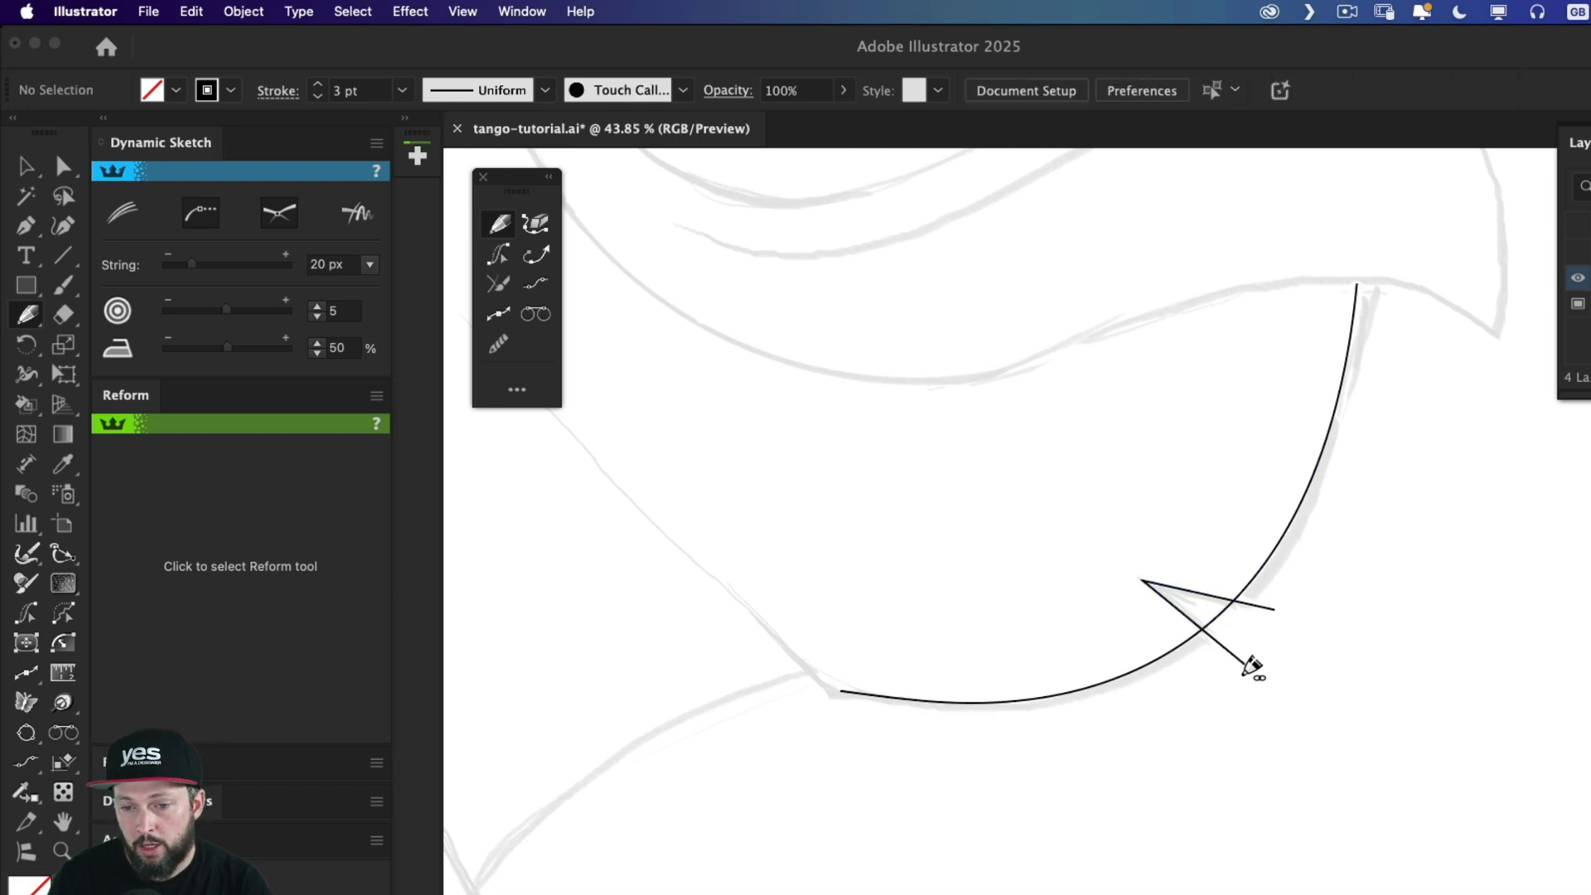
# Trim the crossing arms cleanly, then remove the extra anchor from the curve's lower arc.
pyautogui.moveTo(1224, 650)
pyautogui.mouseDown()
pyautogui.moveTo(1214, 615)
pyautogui.moveTo(1290, 596)
pyautogui.mouseUp()
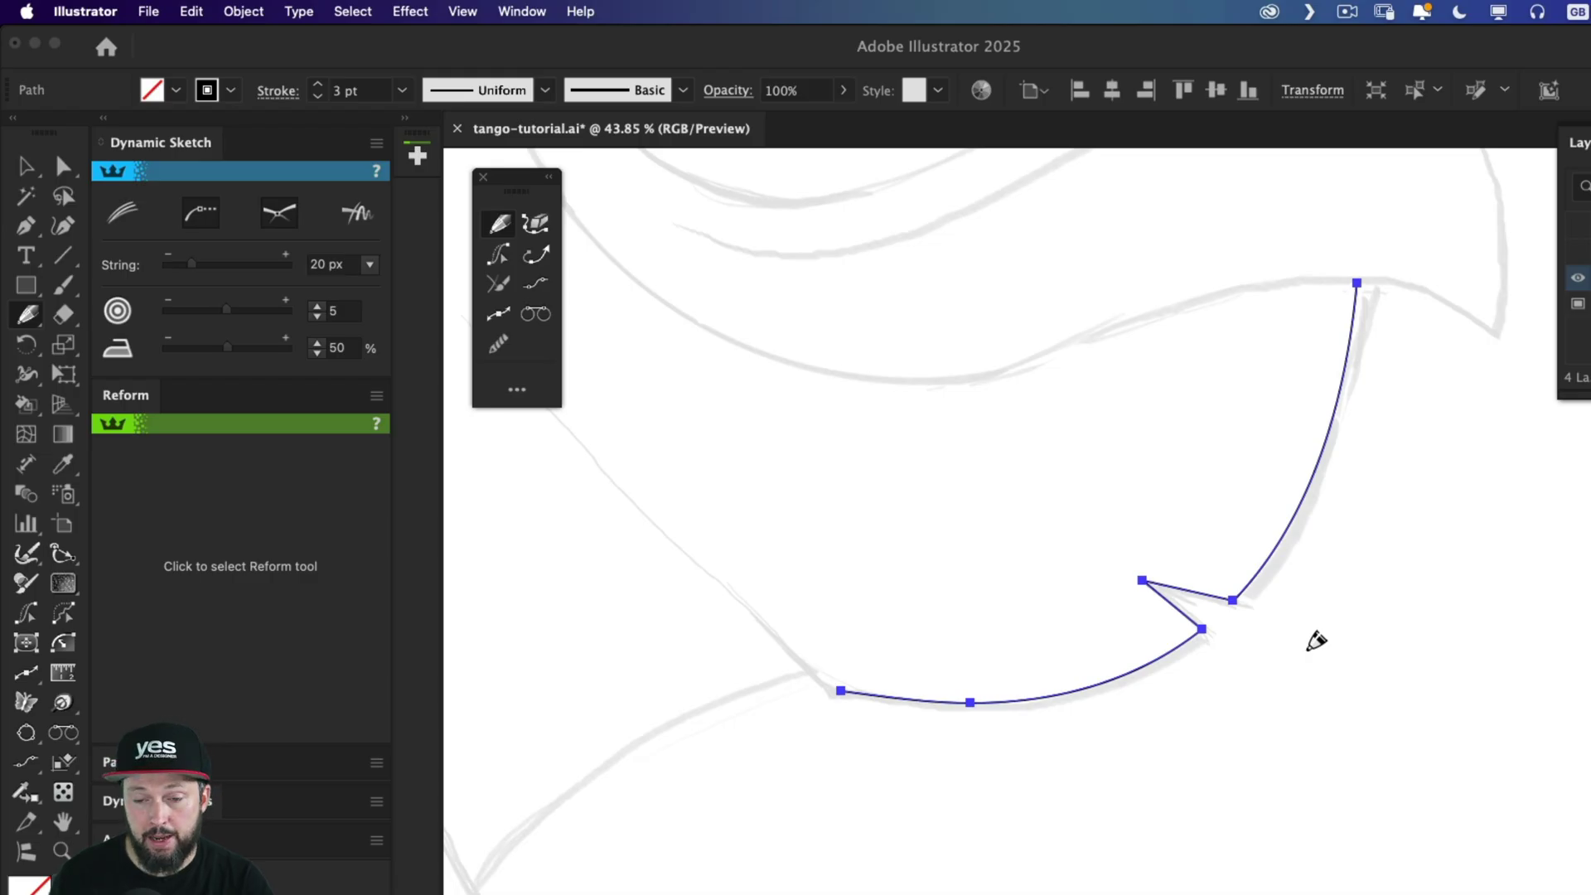
pyautogui.click(535, 225)
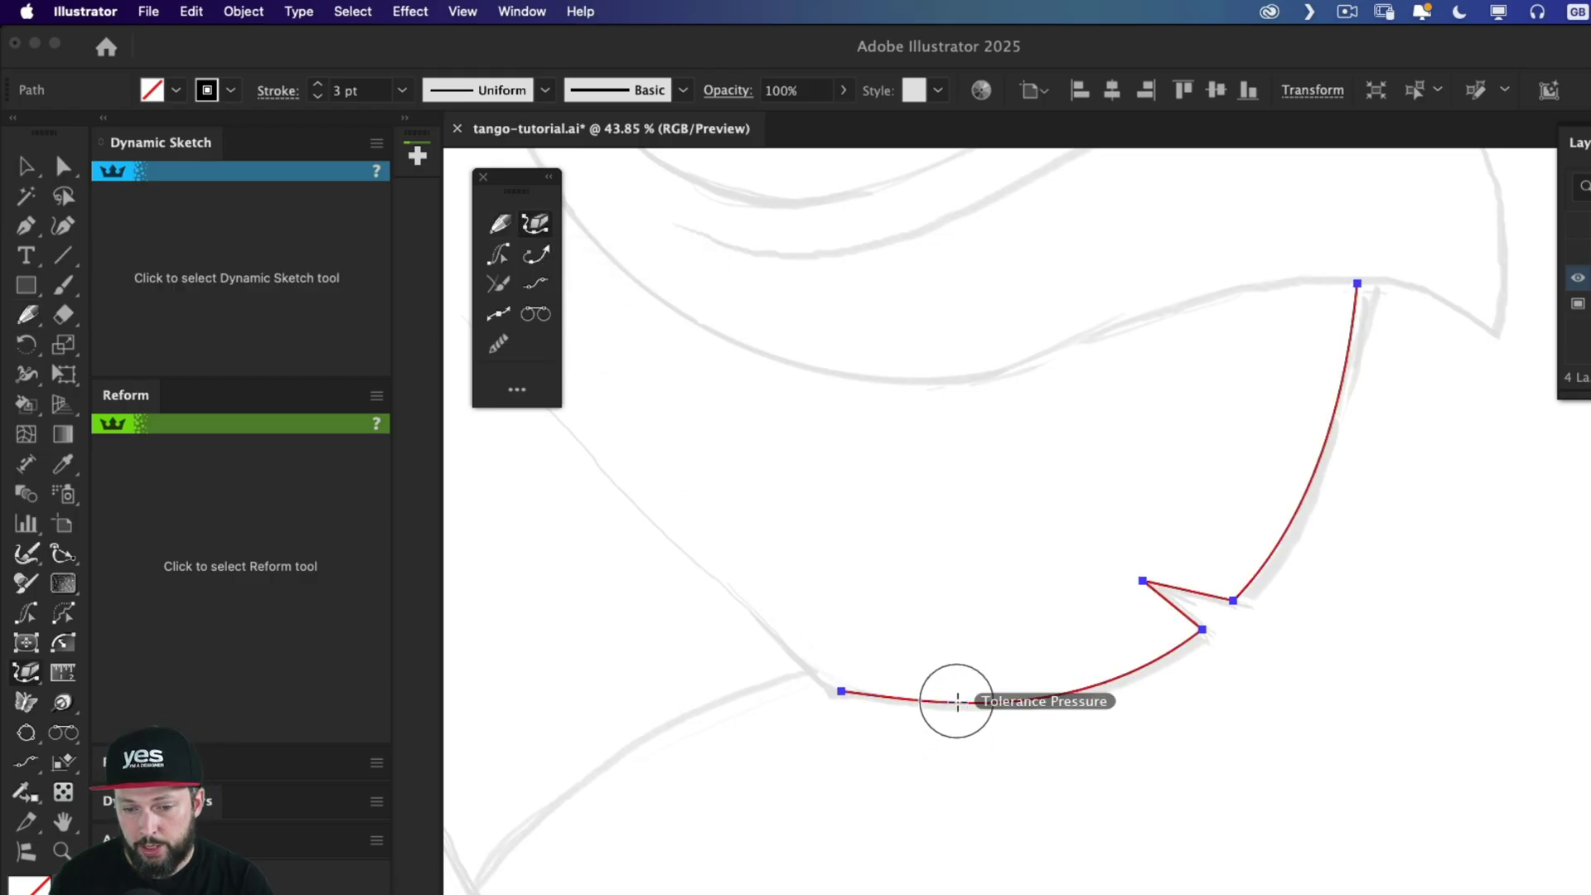
pyautogui.moveTo(957, 701); pyautogui.dragTo(1023, 700)
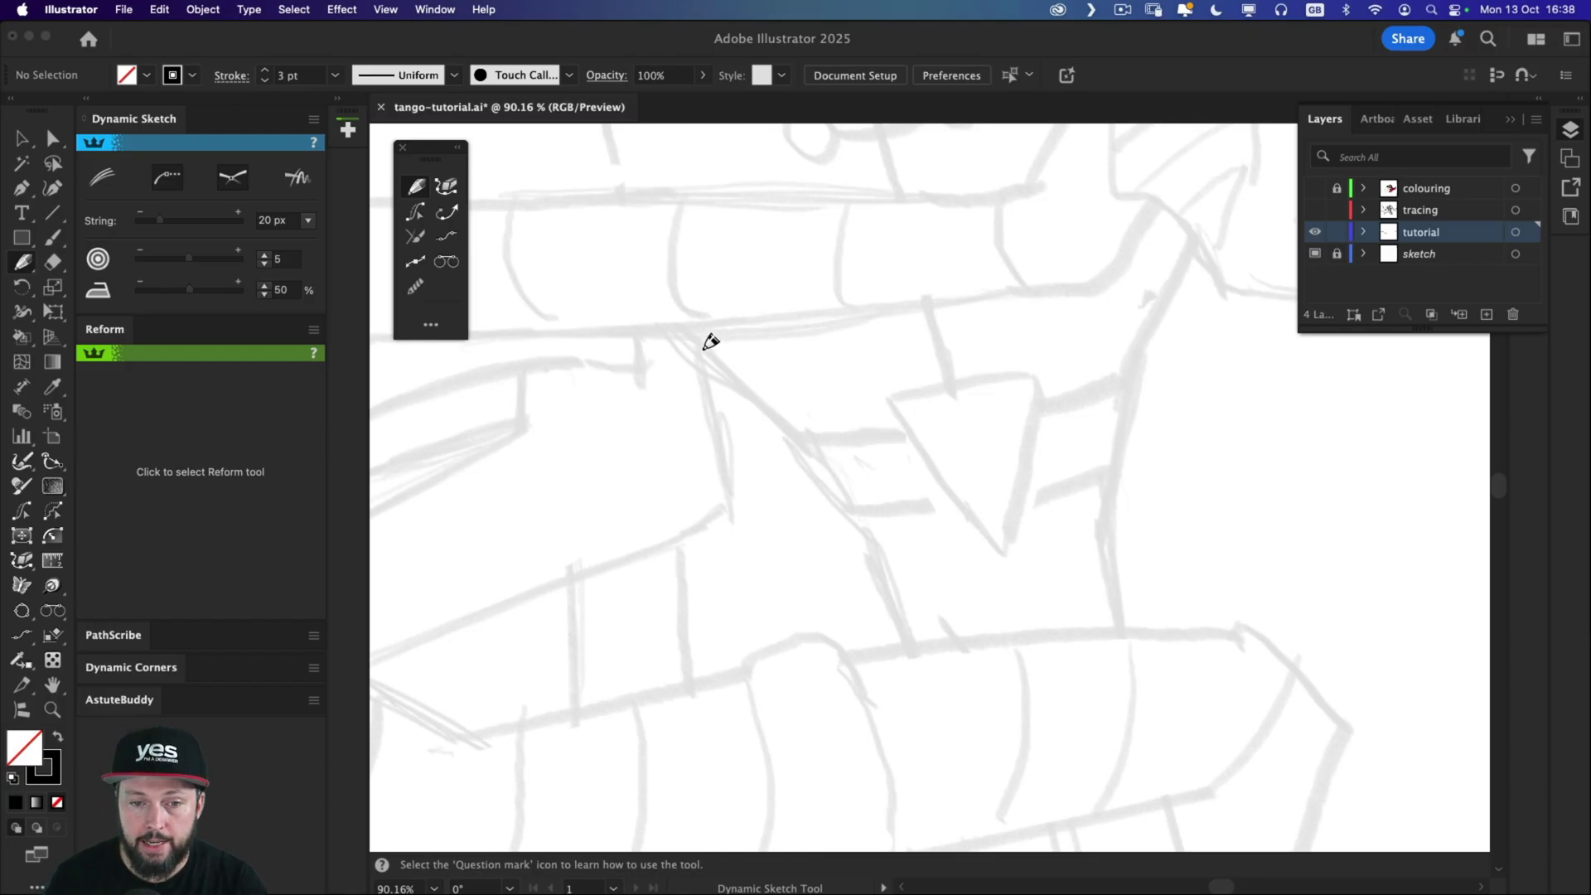
# Sketch the left and right curved uprights and two rungs across them.
pyautogui.moveTo(705, 348)
pyautogui.mouseDown()
pyautogui.moveTo(813, 458)
pyautogui.moveTo(908, 624)
pyautogui.mouseUp()
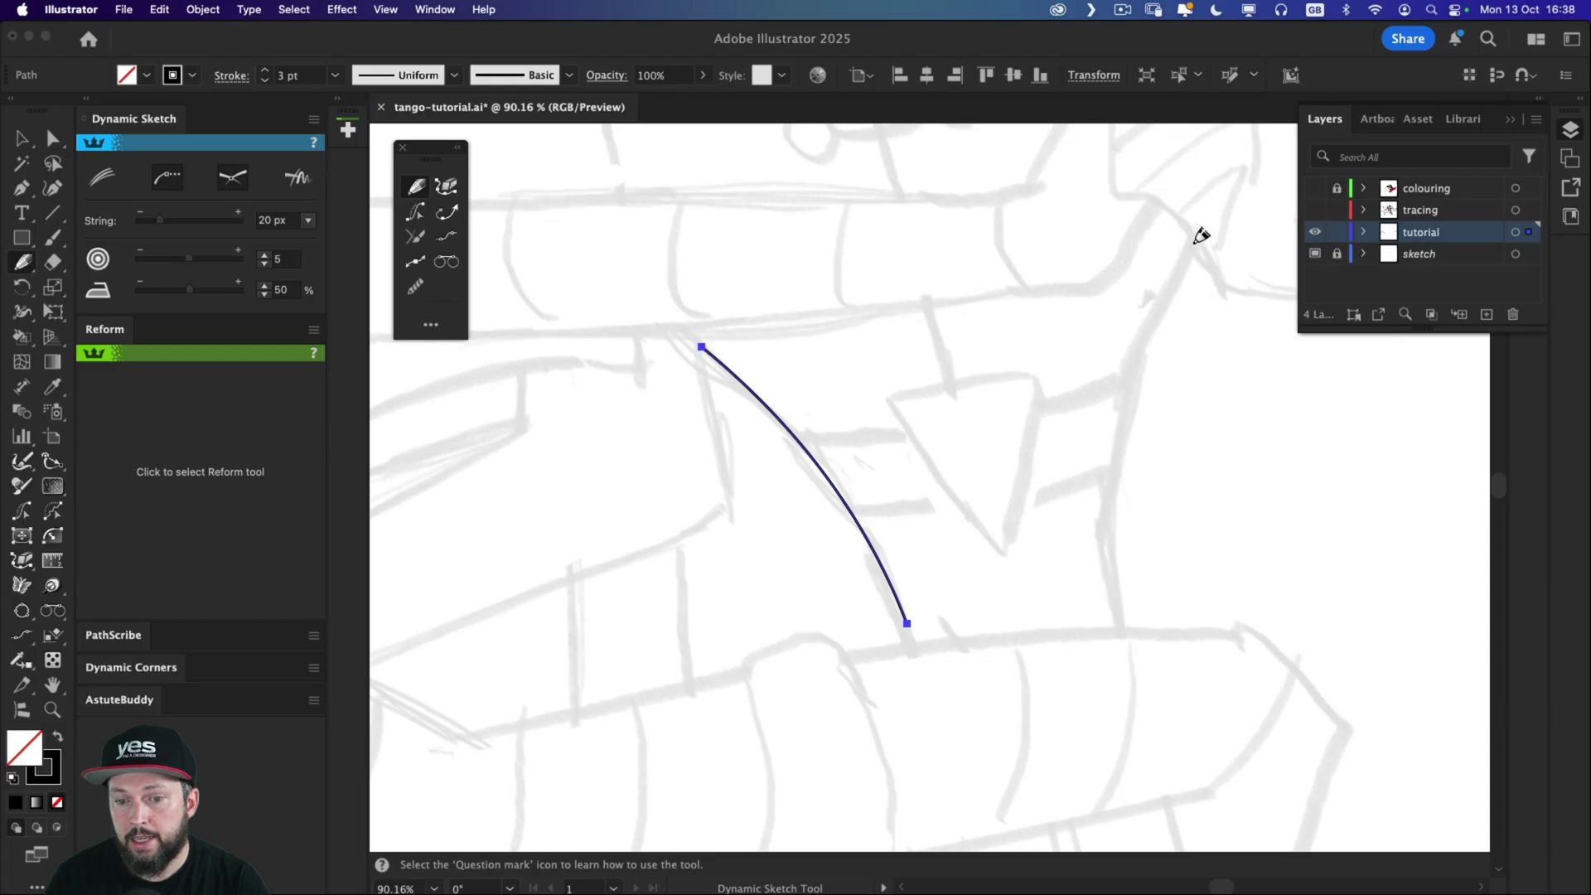
pyautogui.moveTo(1199, 240)
pyautogui.mouseDown()
pyautogui.moveTo(1139, 379)
pyautogui.moveTo(1114, 609)
pyautogui.mouseUp()
pyautogui.press('super+shift+a')
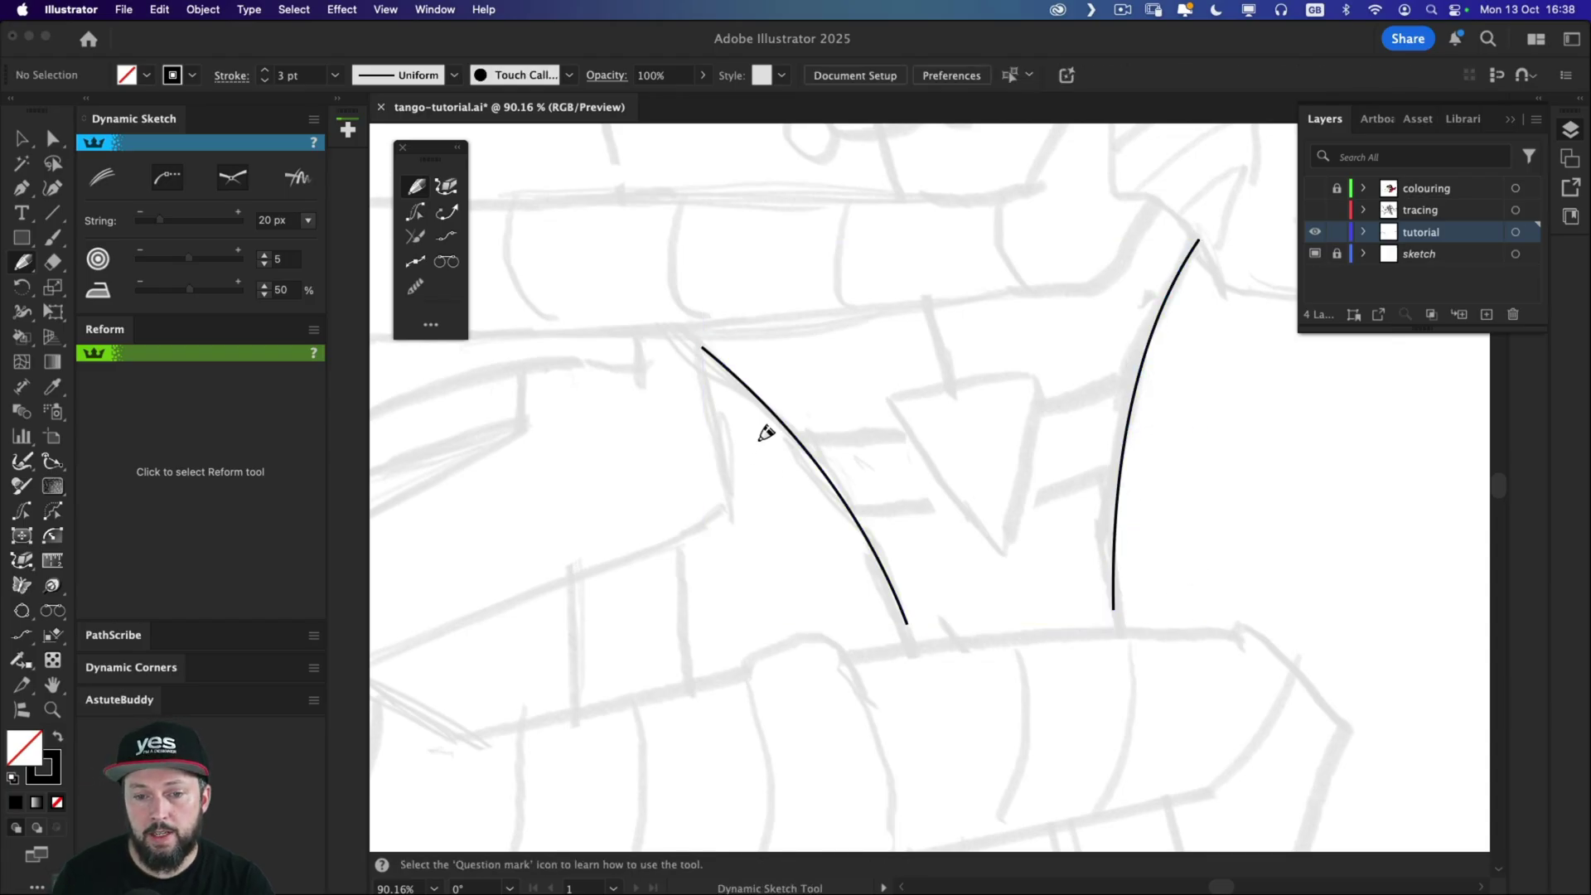
pyautogui.moveTo(761, 439)
pyautogui.mouseDown()
pyautogui.moveTo(987, 415)
pyautogui.moveTo(1178, 354)
pyautogui.mouseUp()
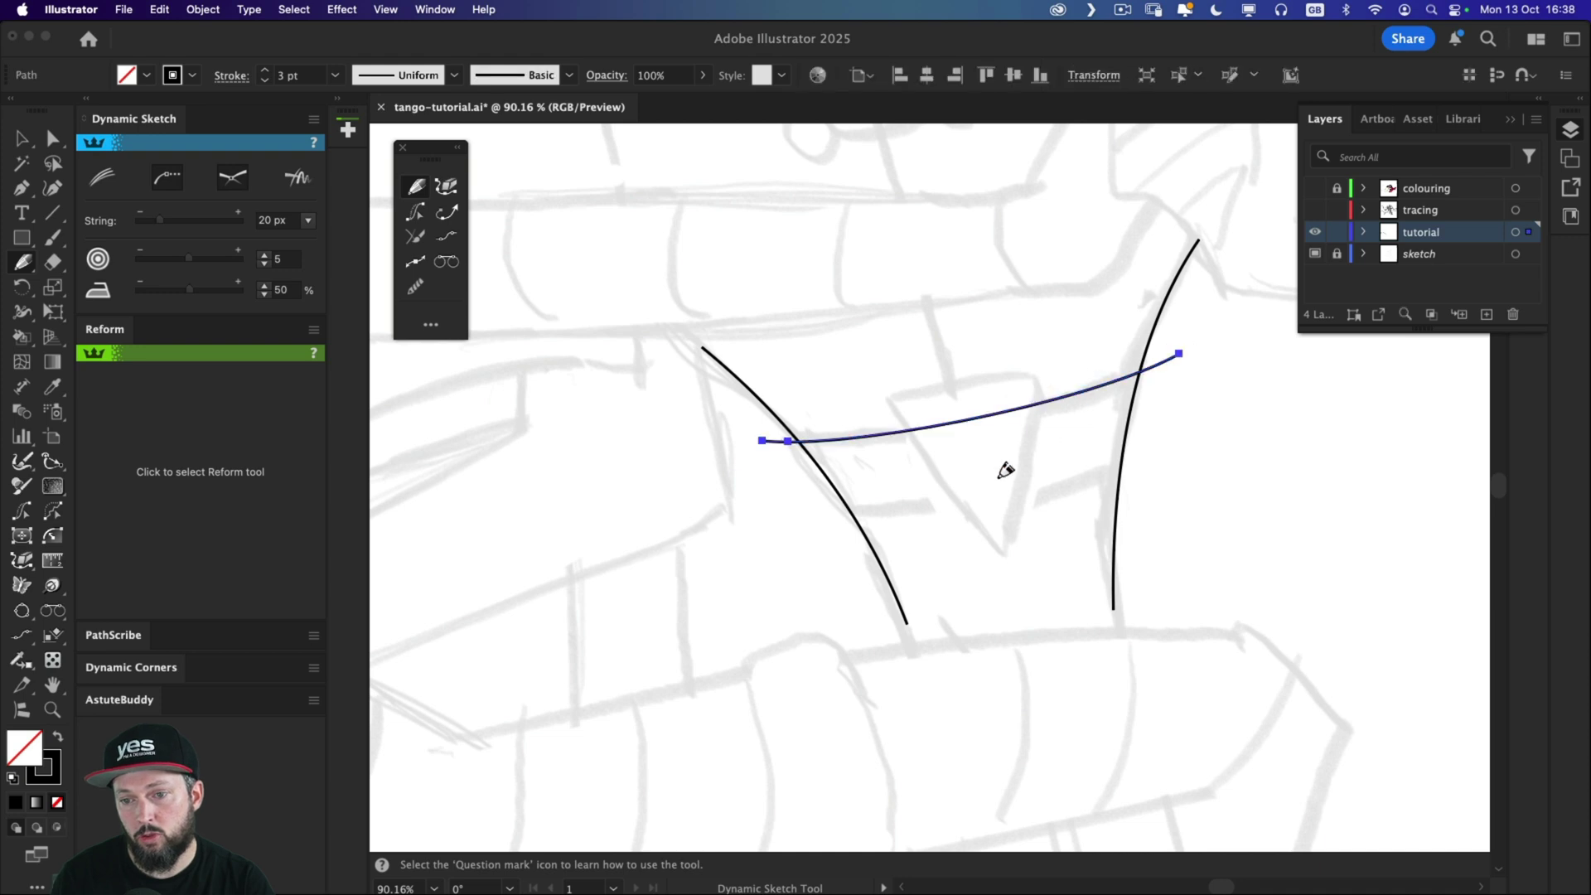
pyautogui.moveTo(798, 505)
pyautogui.mouseDown()
pyautogui.moveTo(998, 498)
pyautogui.moveTo(1164, 447)
pyautogui.mouseUp()
pyautogui.press('super+shift+a')
# Draw the triangle over the rungs and trim the rung overhangs at both uprights and inside the triangle.
pyautogui.moveTo(888, 398)
pyautogui.mouseDown()
pyautogui.moveTo(1006, 556)
pyautogui.moveTo(1048, 367)
pyautogui.moveTo(889, 392)
pyautogui.mouseUp()
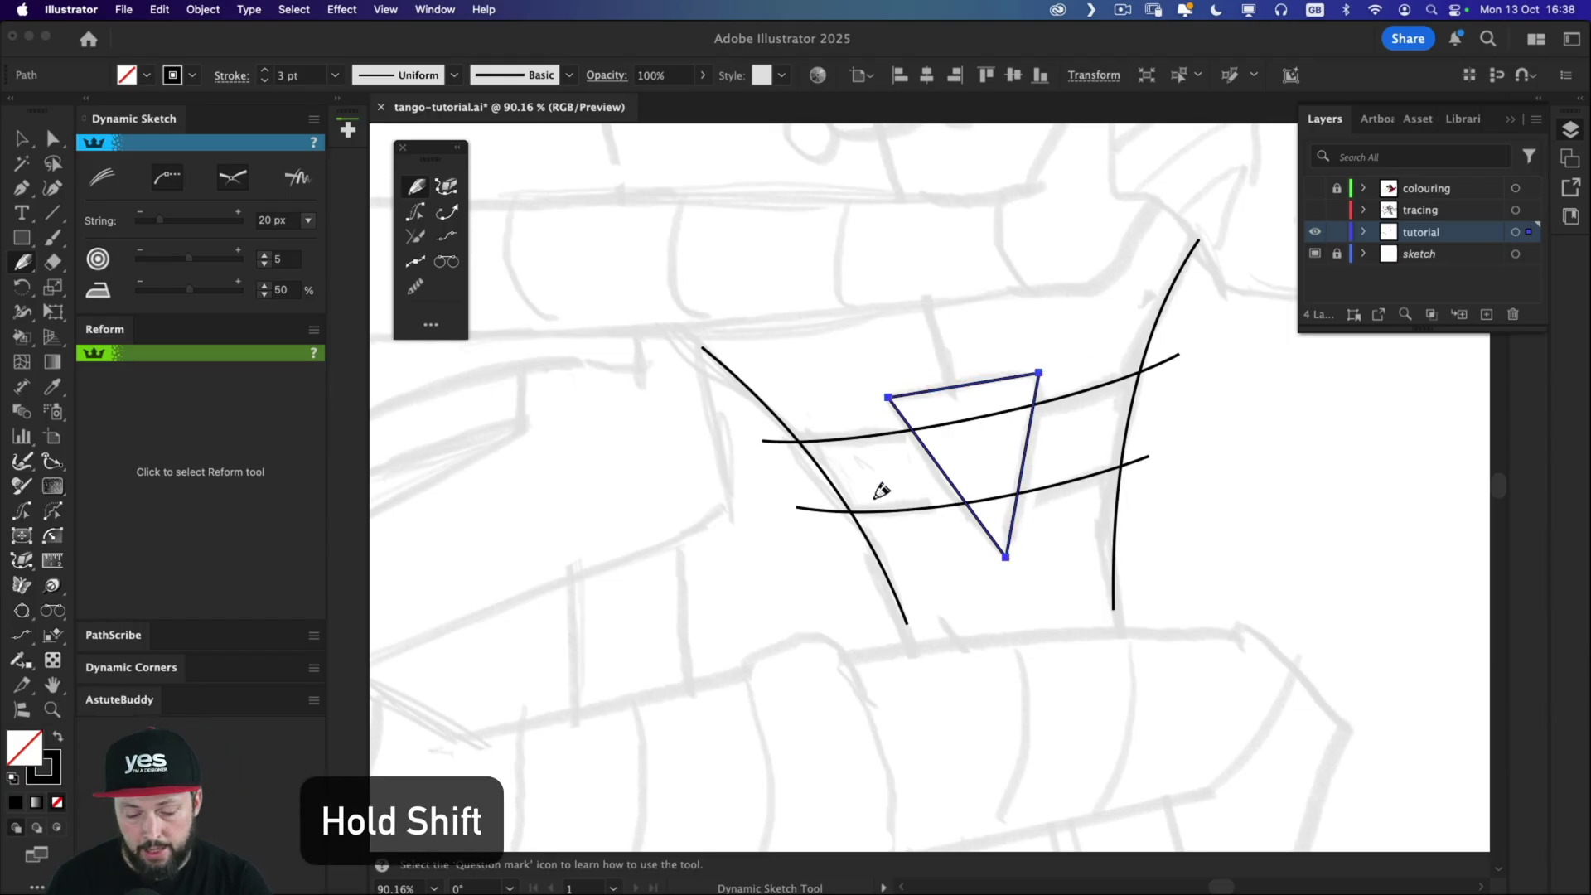
pyautogui.moveTo(784, 455)
pyautogui.mouseDown()
pyautogui.moveTo(842, 515)
pyautogui.moveTo(856, 461)
pyautogui.mouseUp()
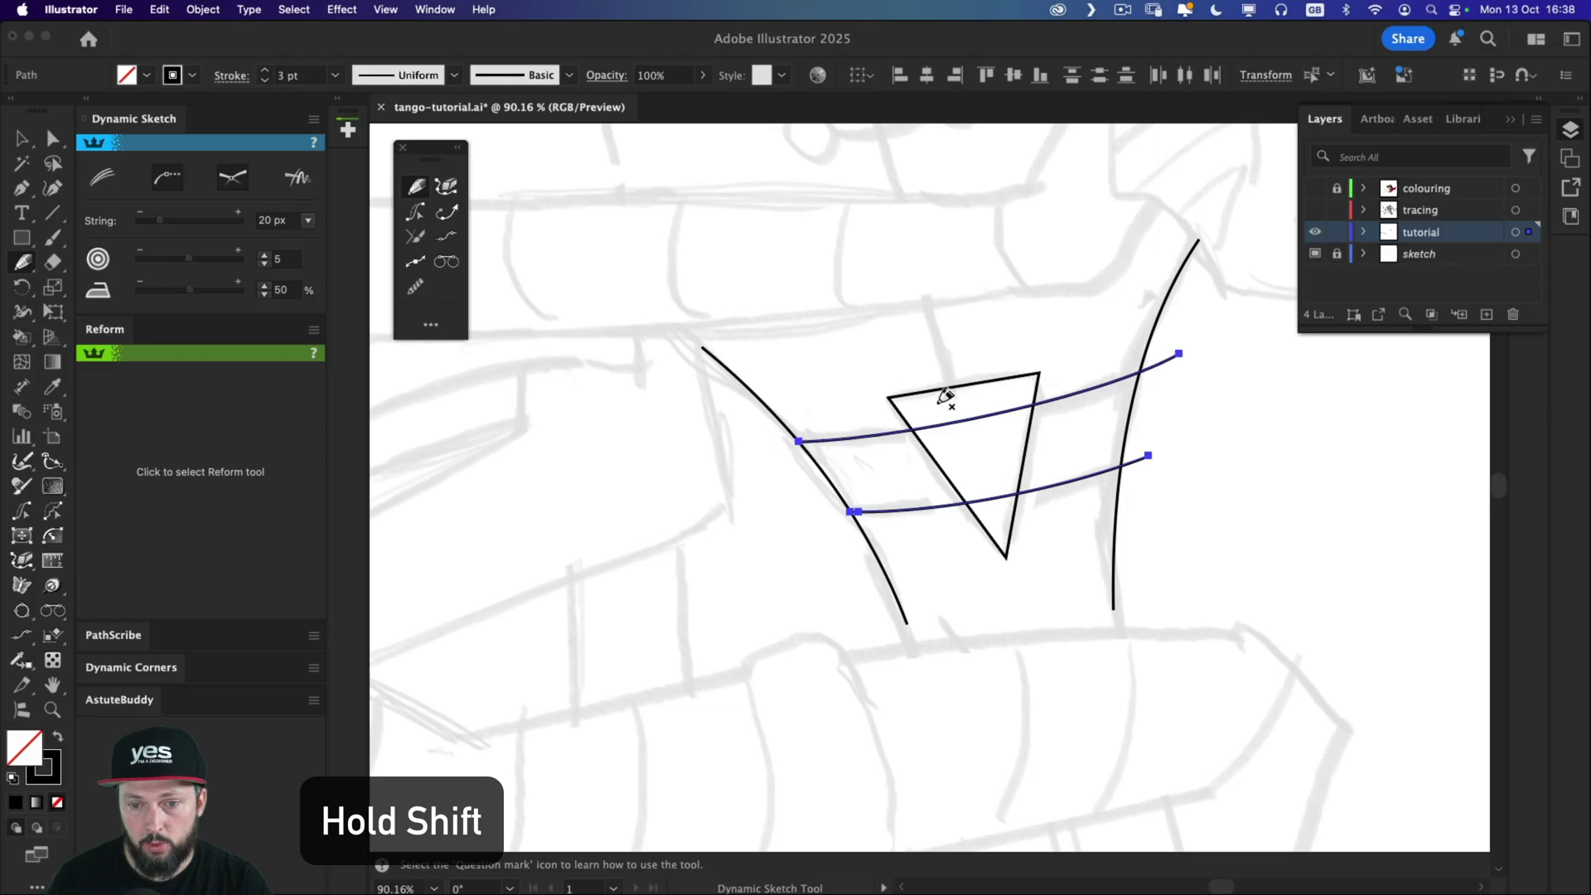
pyautogui.moveTo(944, 398); pyautogui.dragTo(998, 508)
pyautogui.moveTo(1143, 479); pyautogui.dragTo(1184, 347)
# Select the triangle with its rungs and drag them off to the right.
pyautogui.press('v')
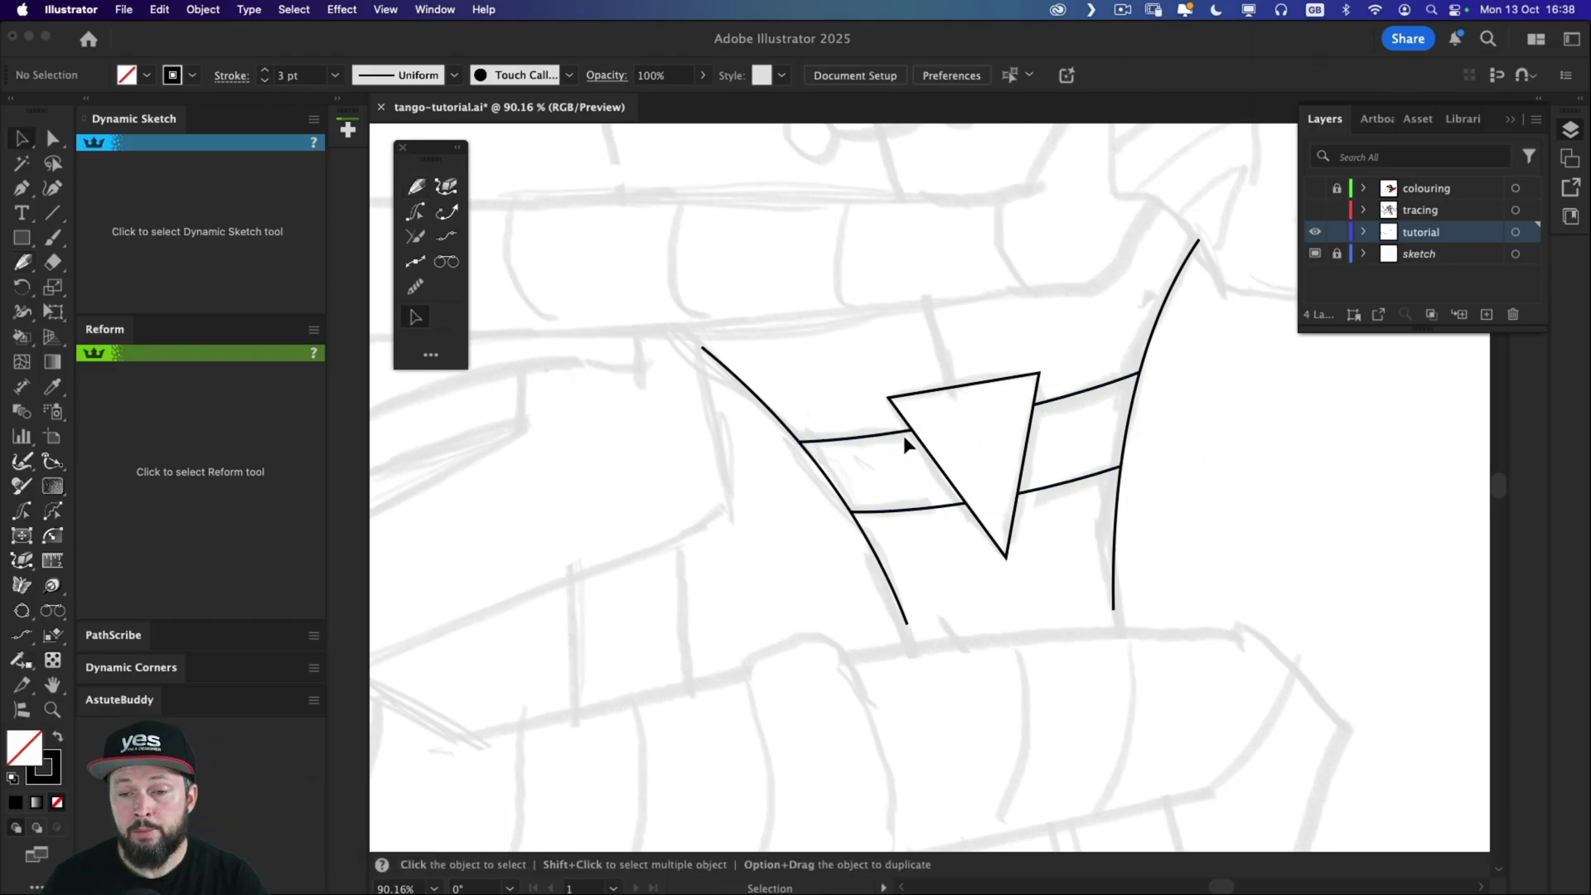
pyautogui.click(970, 379)
pyautogui.press('a')
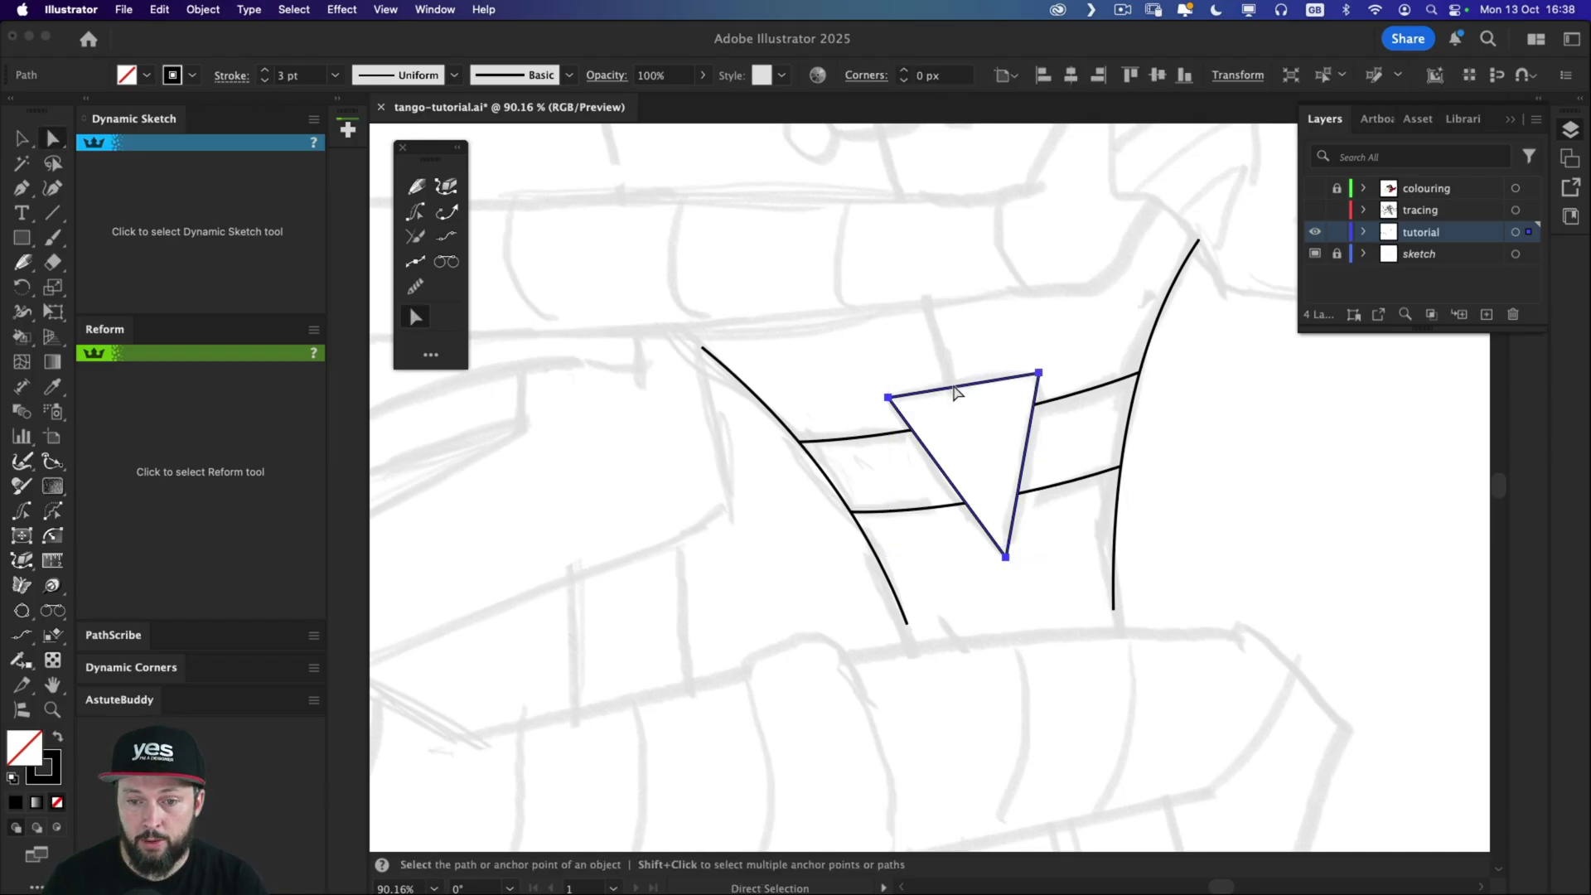
pyautogui.press('v')
pyautogui.press('super+a')
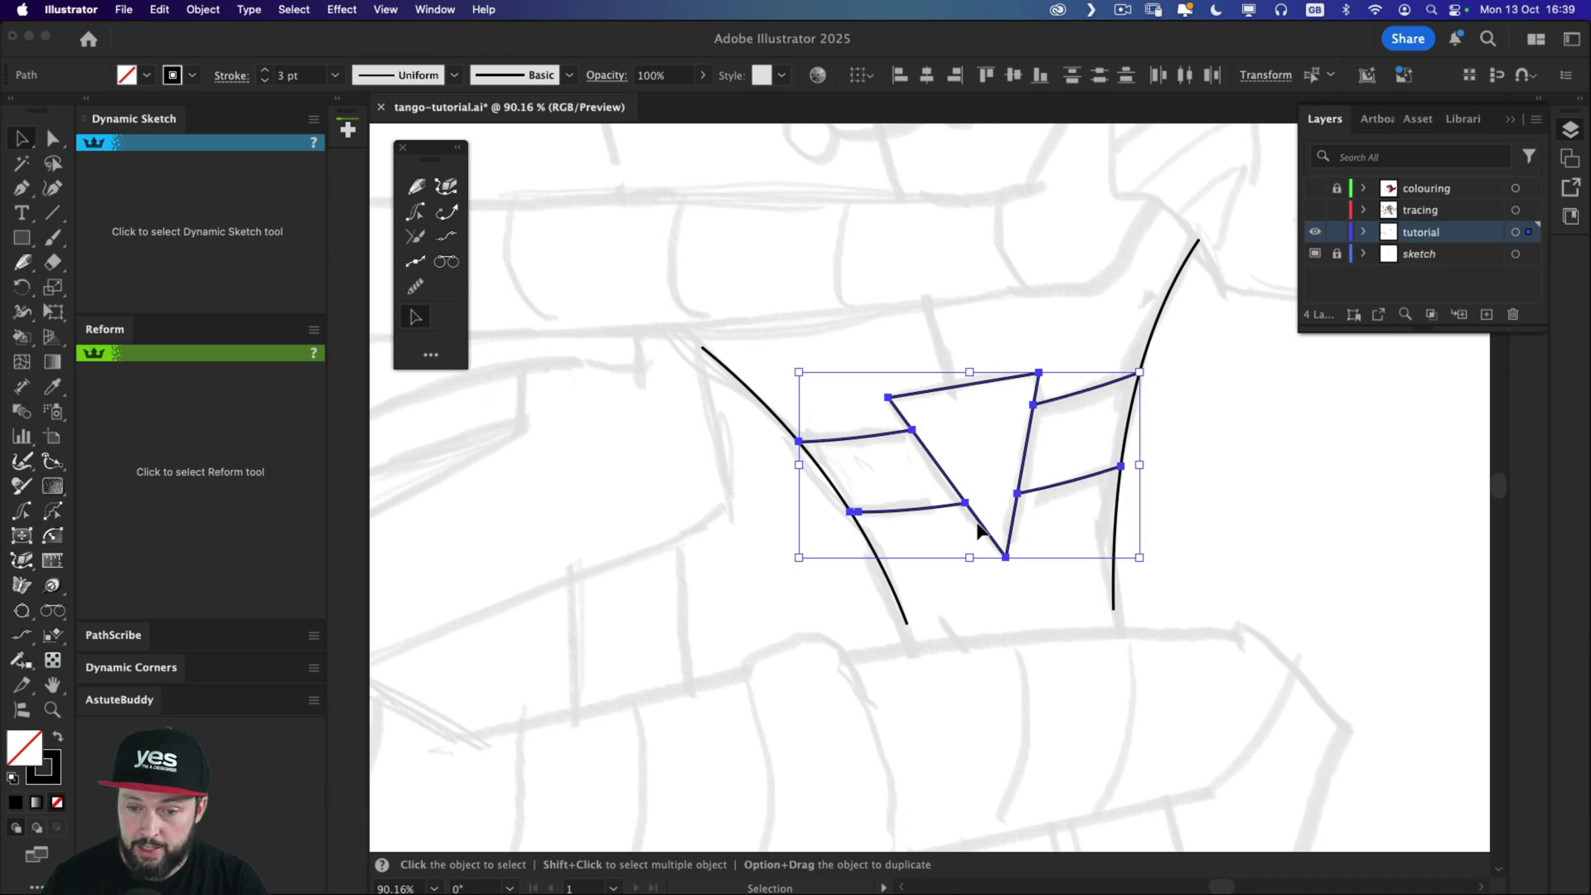
pyautogui.moveTo(978, 530); pyautogui.dragTo(1354, 535)
# Draw the upper curved rung with the Pen from the left upright to the right upright.
pyautogui.click(907, 431)
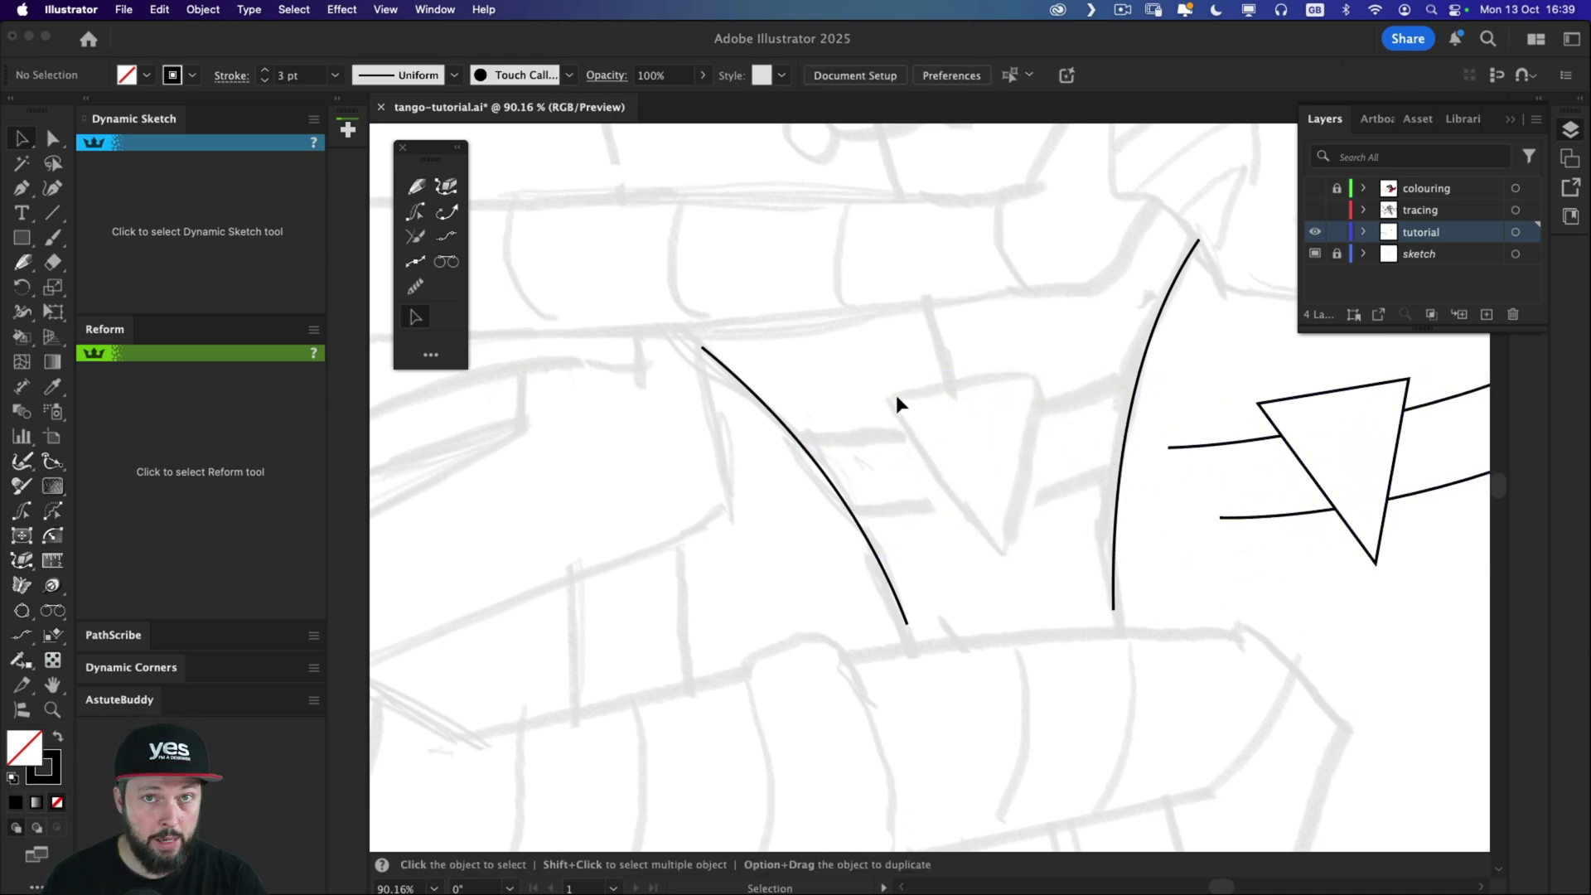
pyautogui.press('p')
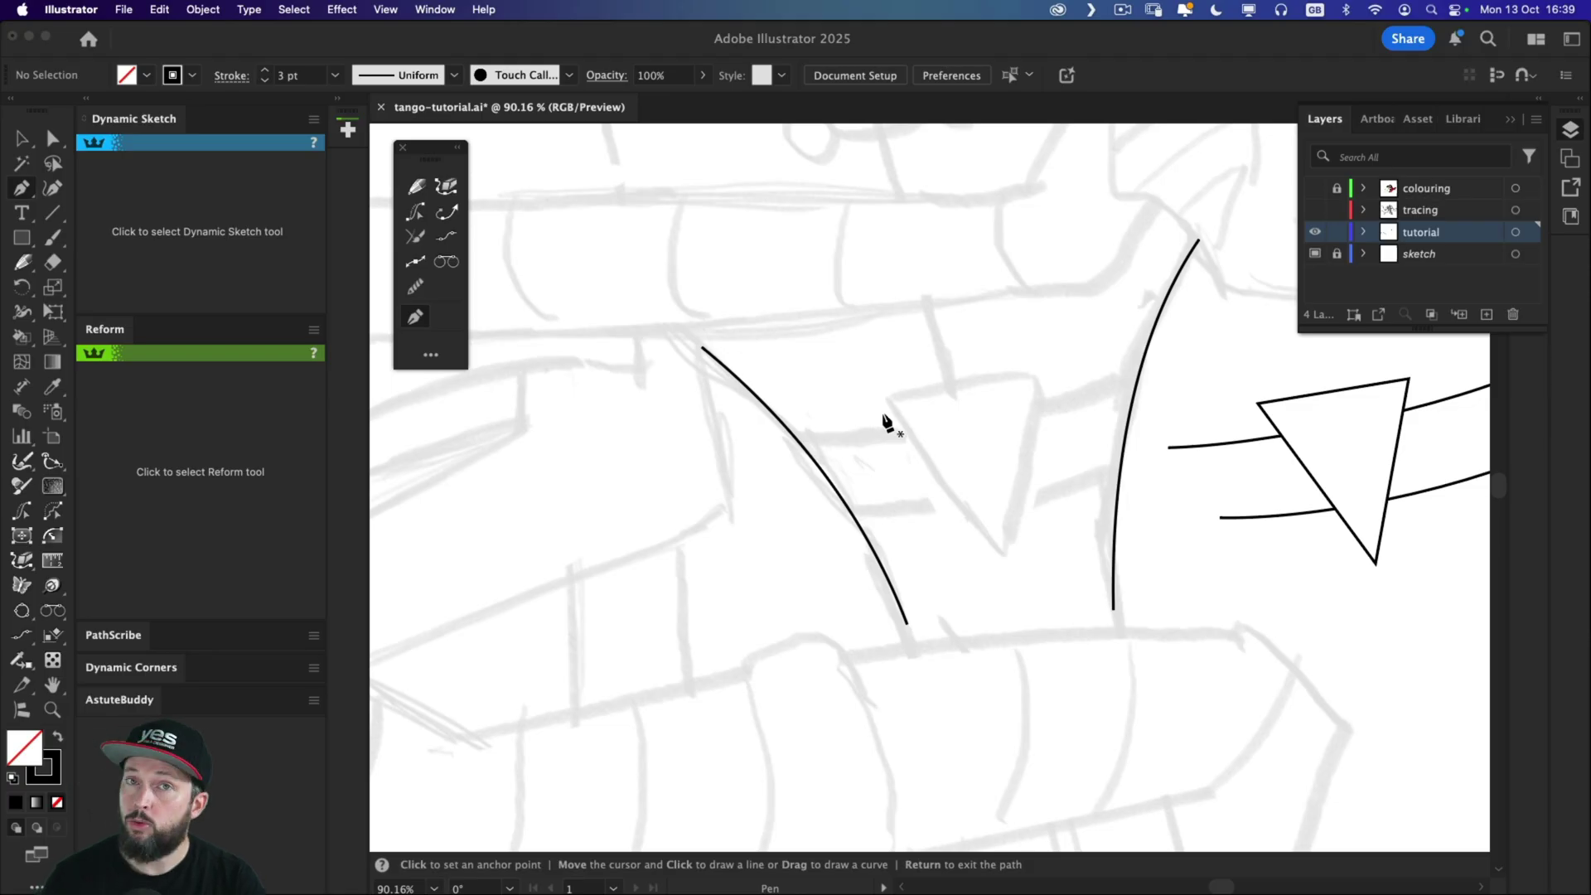
pyautogui.moveTo(870, 449); pyautogui.dragTo(753, 469)
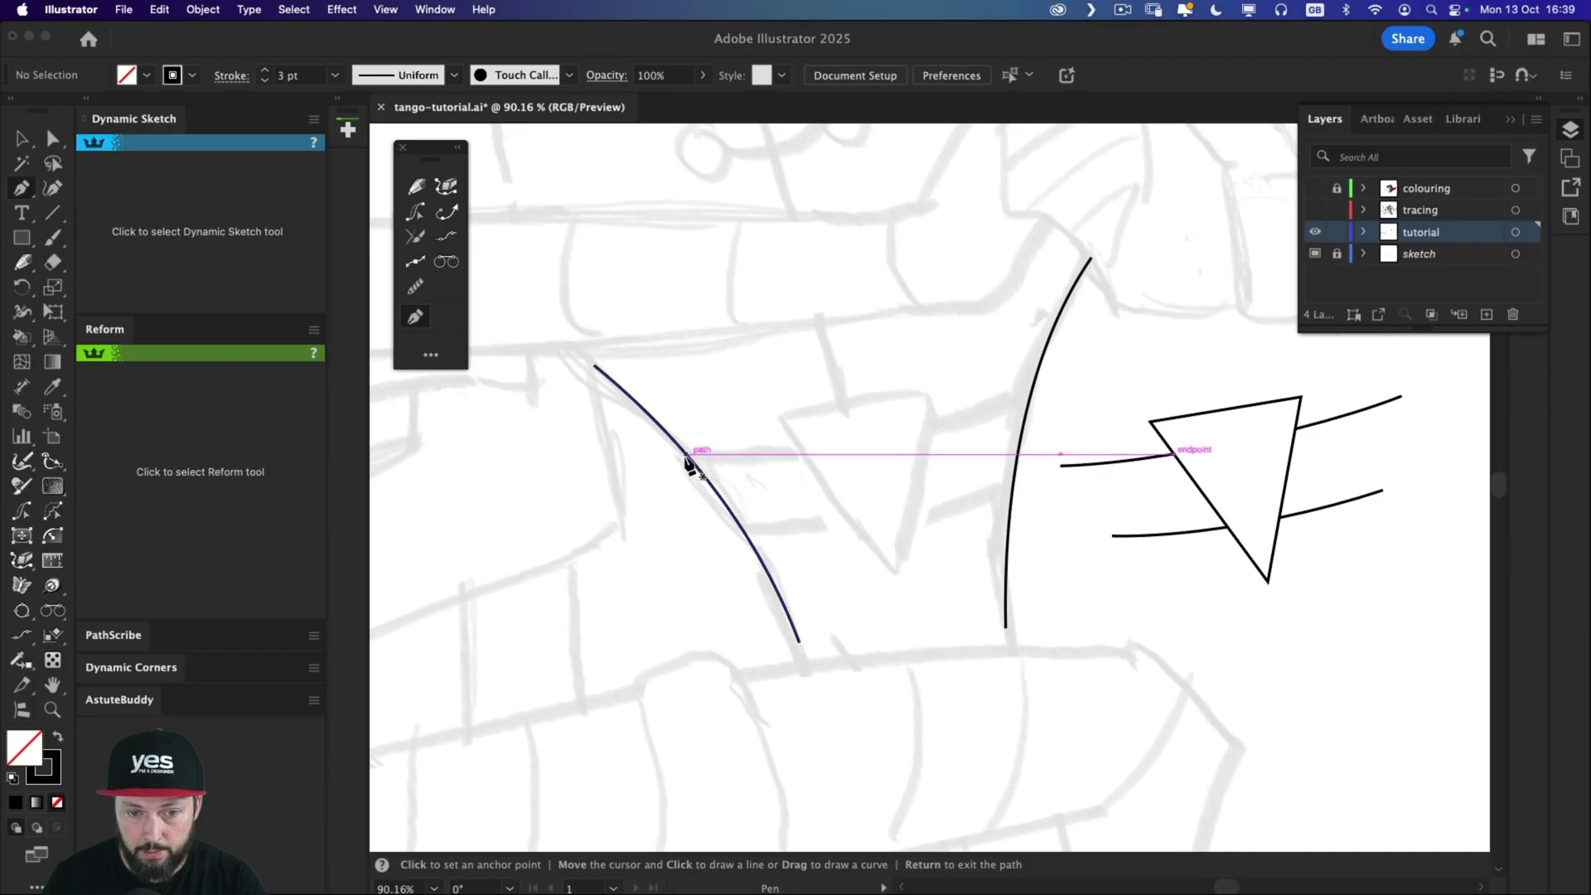
pyautogui.moveTo(686, 455); pyautogui.dragTo(736, 479)
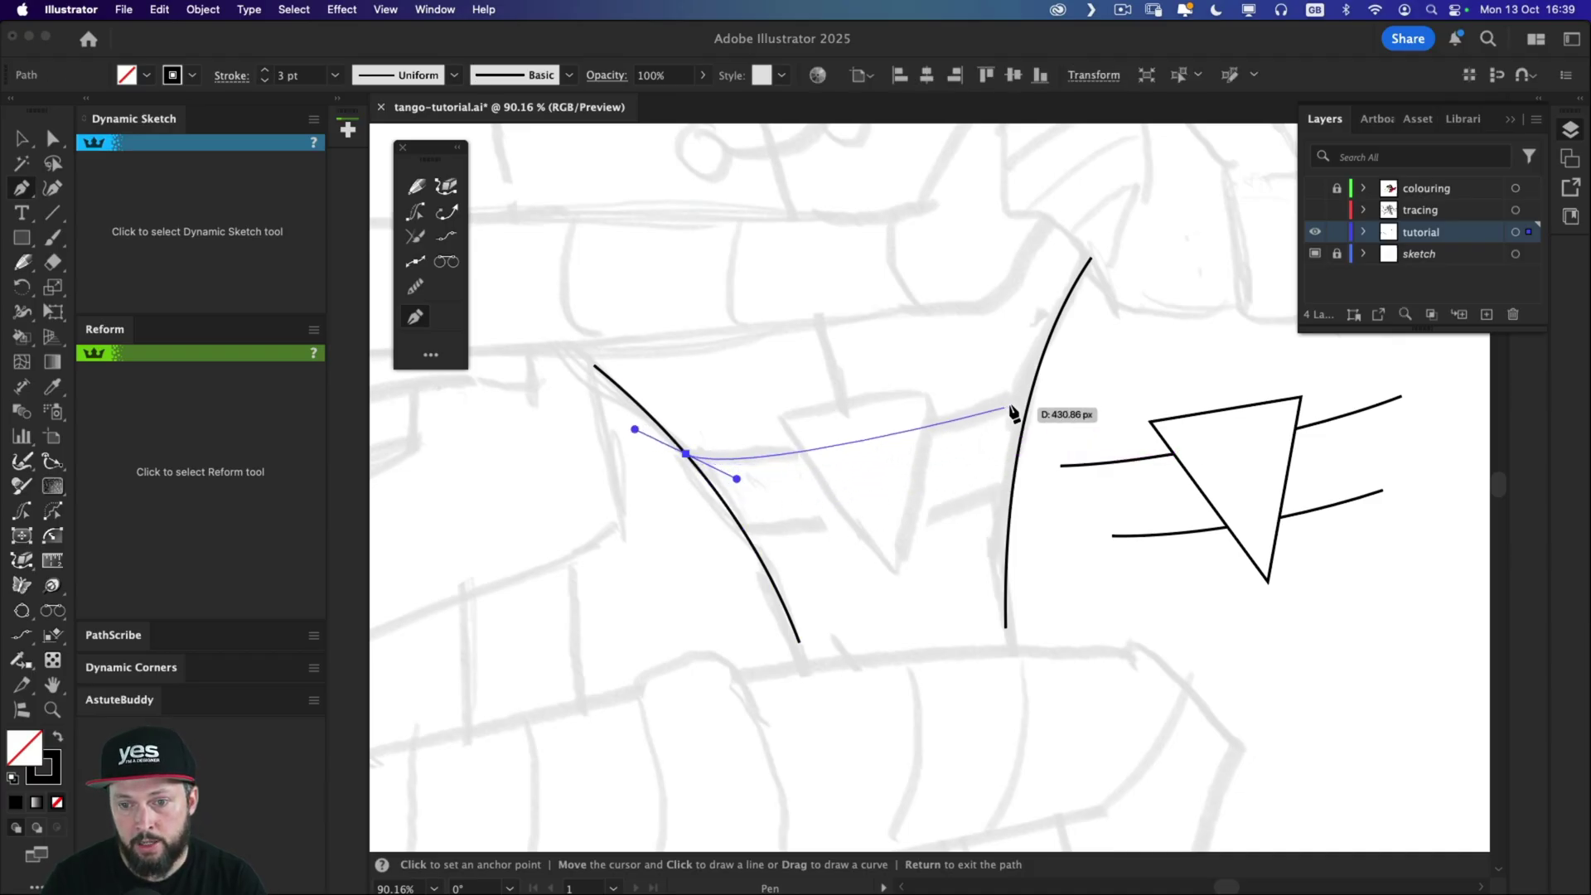
pyautogui.moveTo(1031, 398); pyautogui.dragTo(1071, 355)
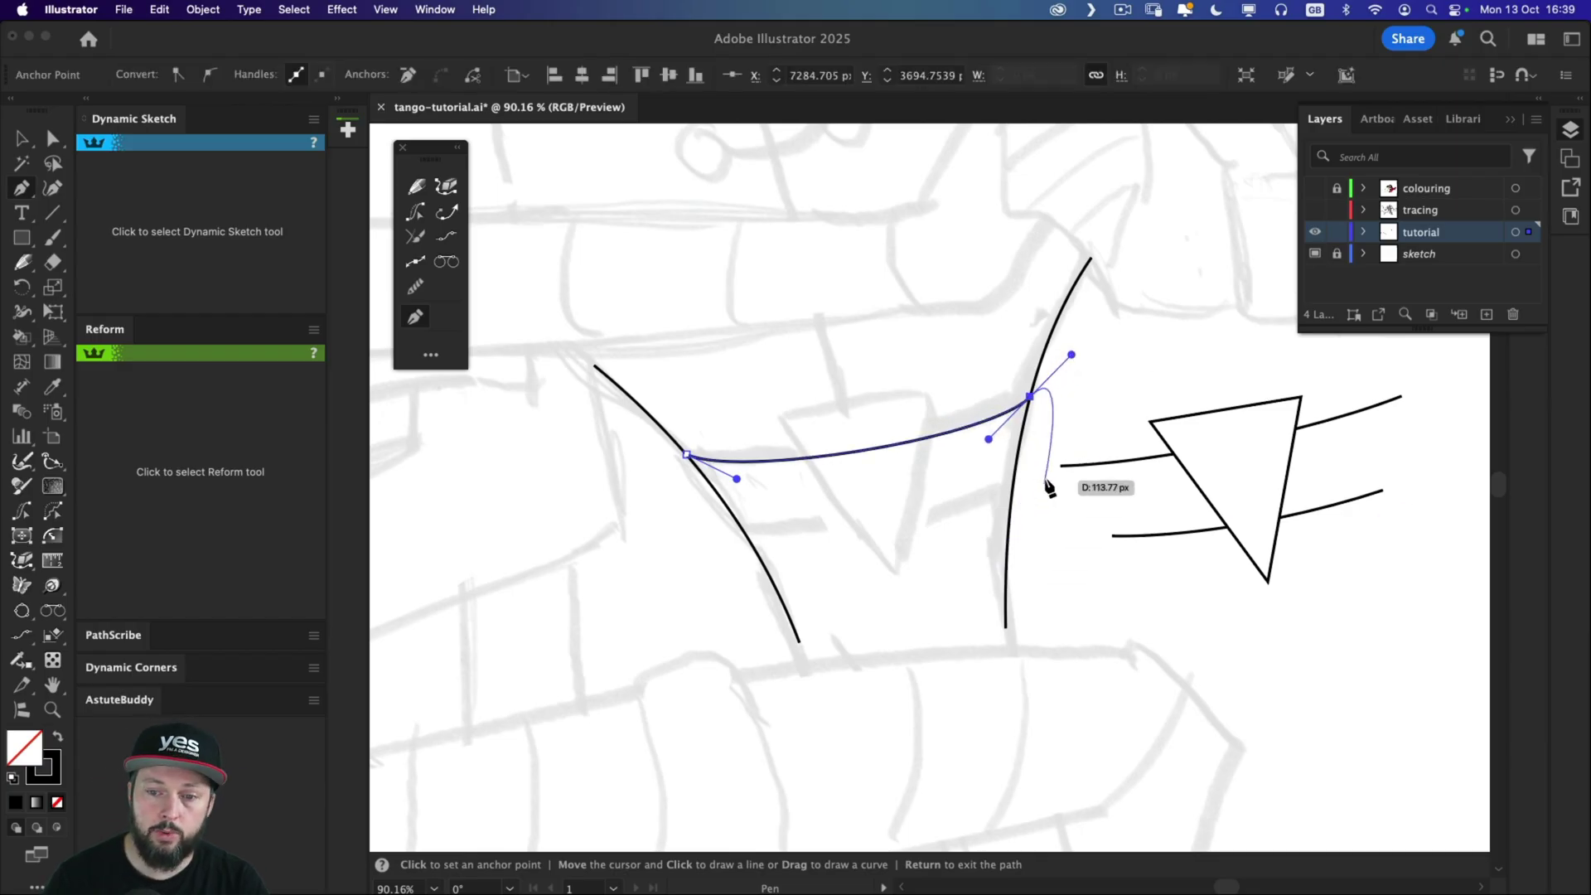
pyautogui.press('super')
pyautogui.keyDown('super'); pyautogui.click(1047, 490); pyautogui.keyUp('super')
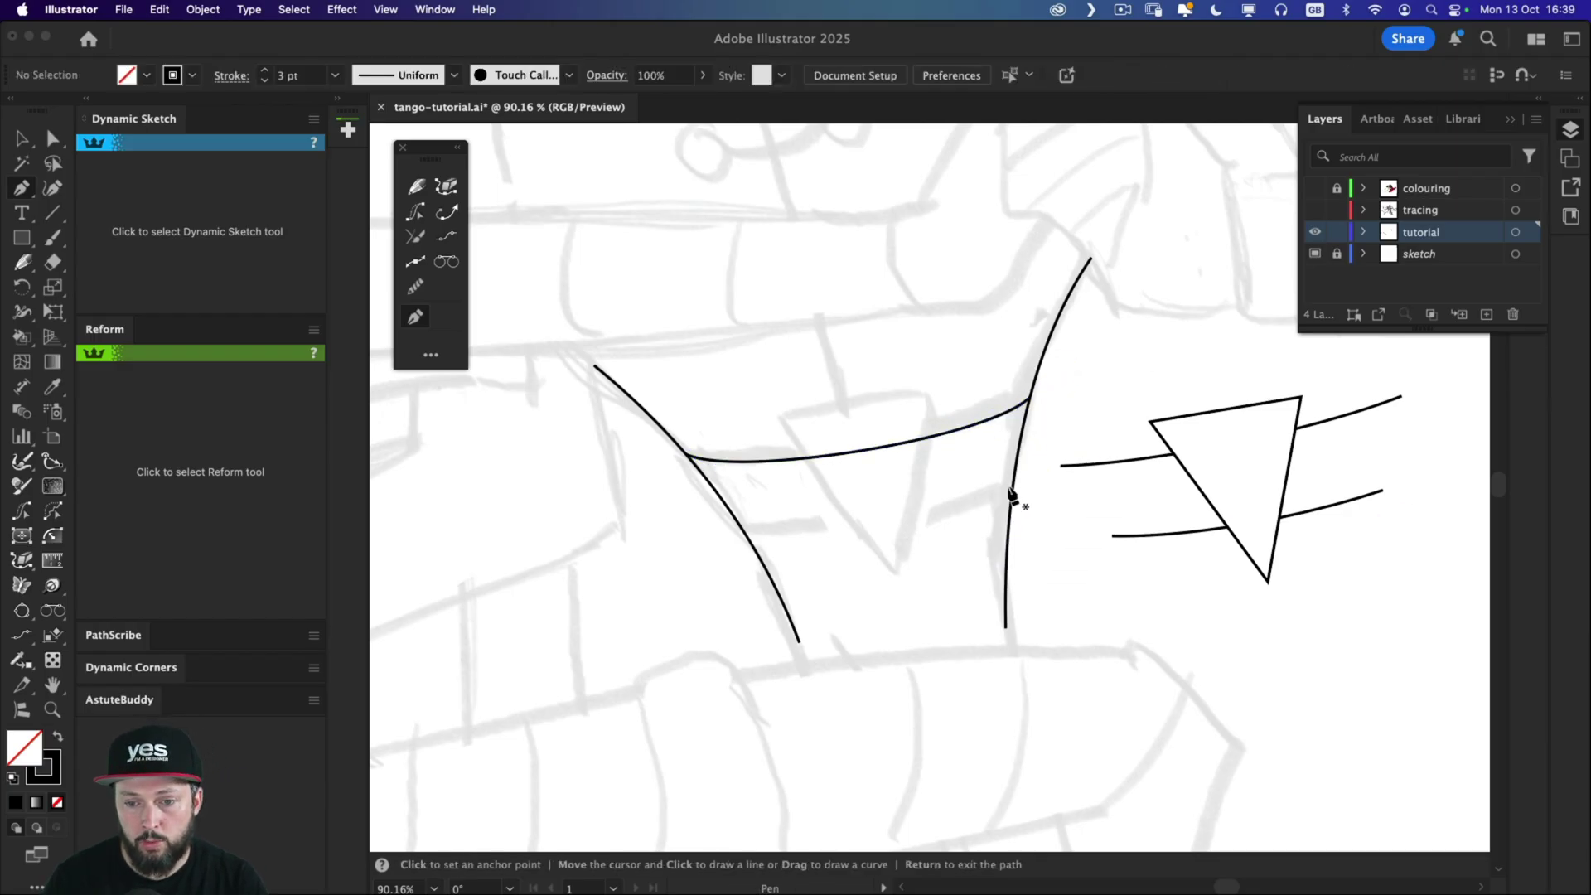
# Draw the lower curved rung between the uprights and reshape its ends with Direct Selection.
pyautogui.moveTo(1013, 490); pyautogui.dragTo(978, 528)
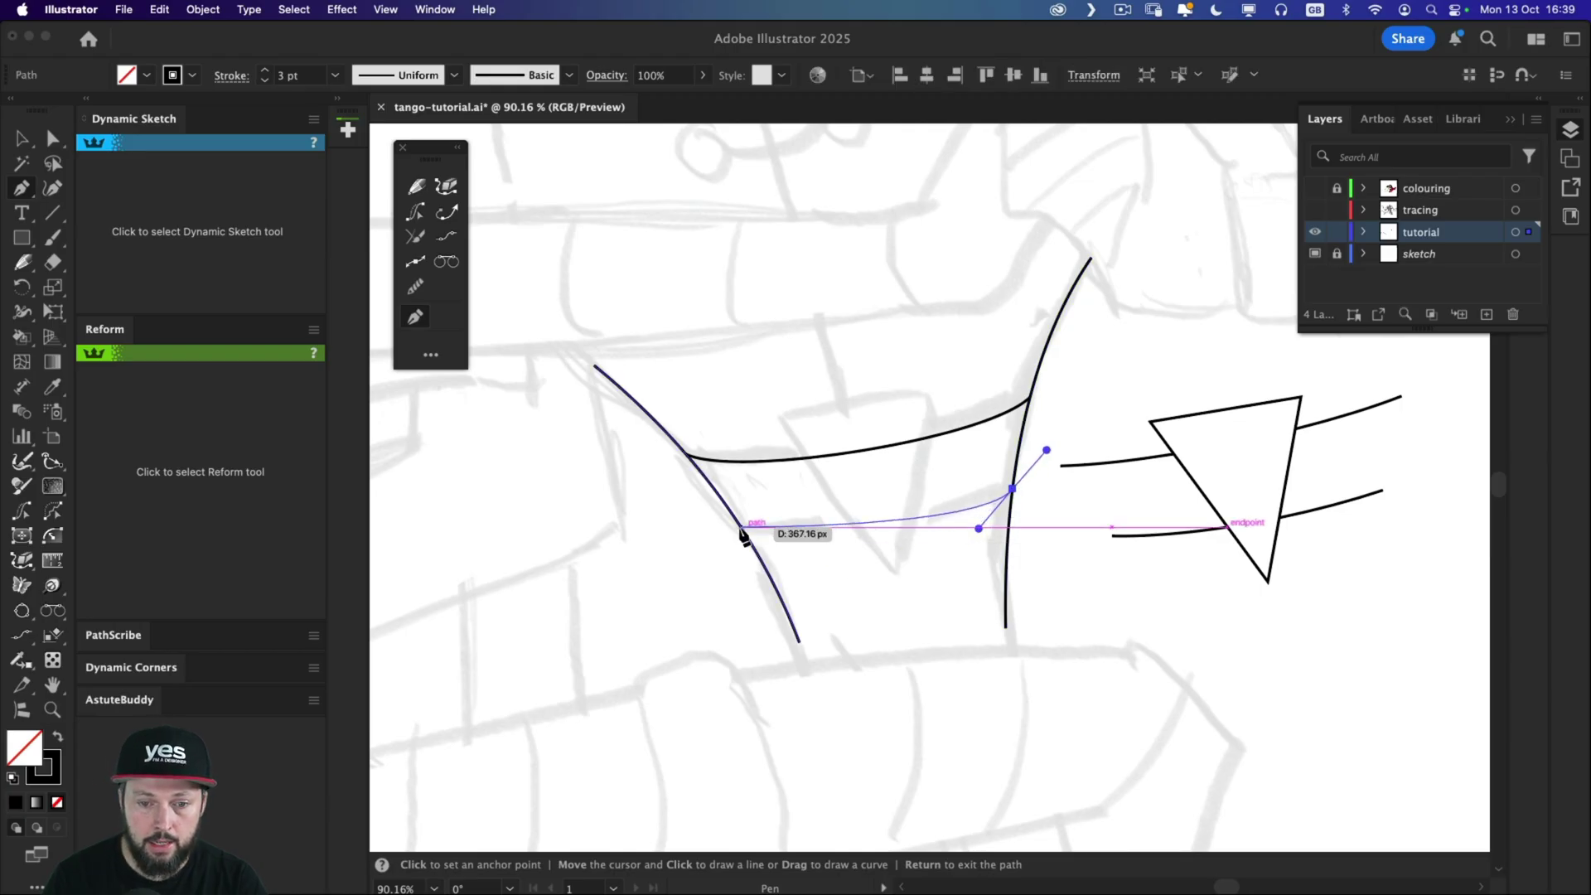
pyautogui.moveTo(740, 527); pyautogui.dragTo(689, 499)
pyautogui.press('a')
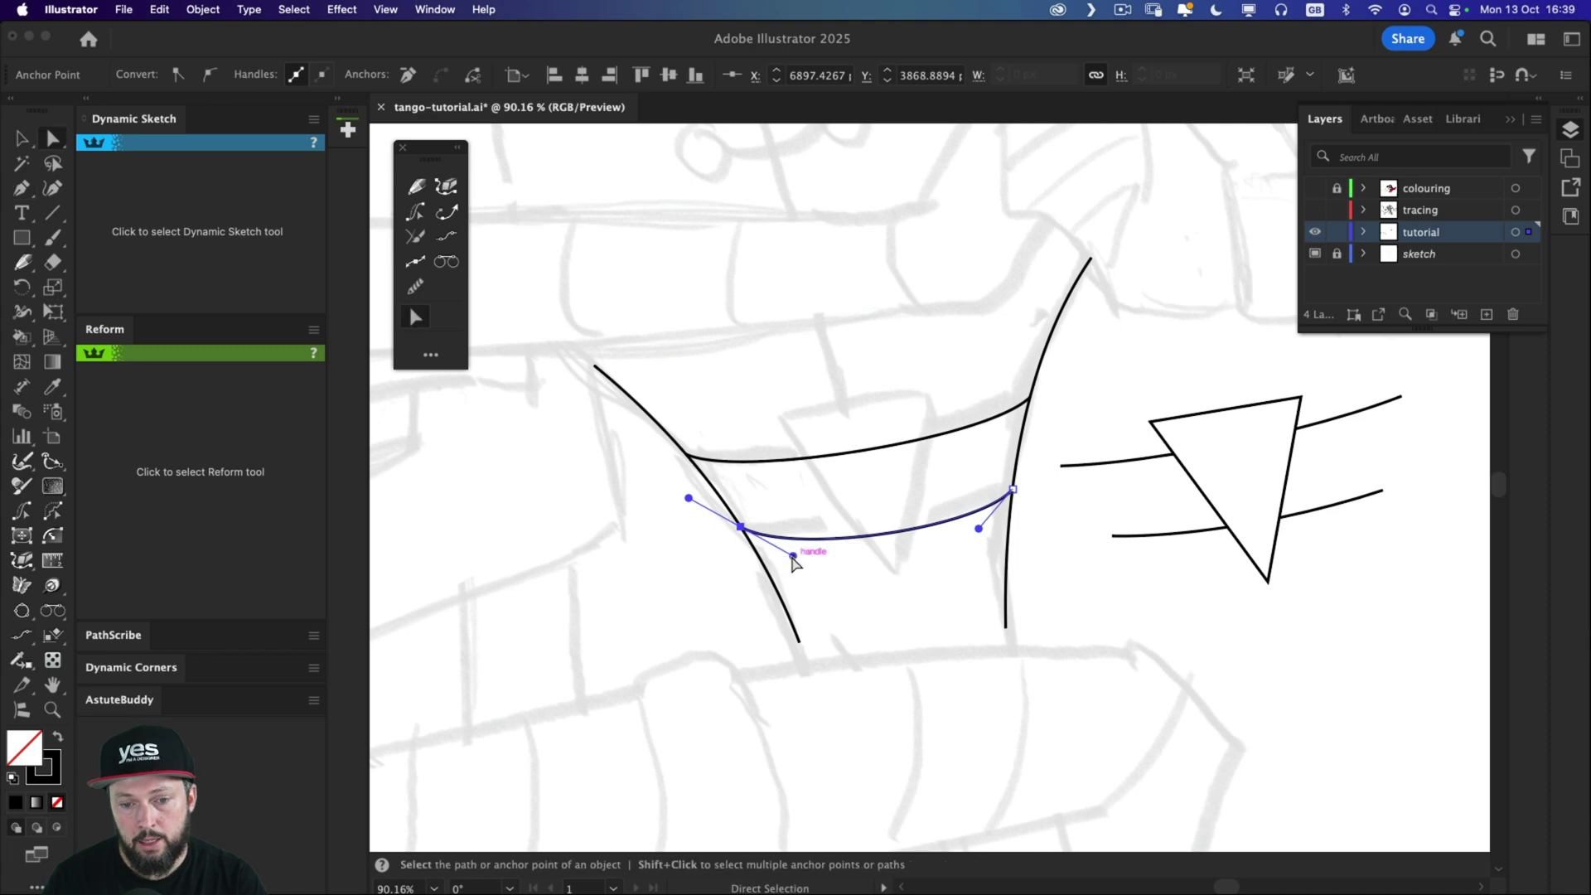
pyautogui.moveTo(793, 554); pyautogui.dragTo(806, 544)
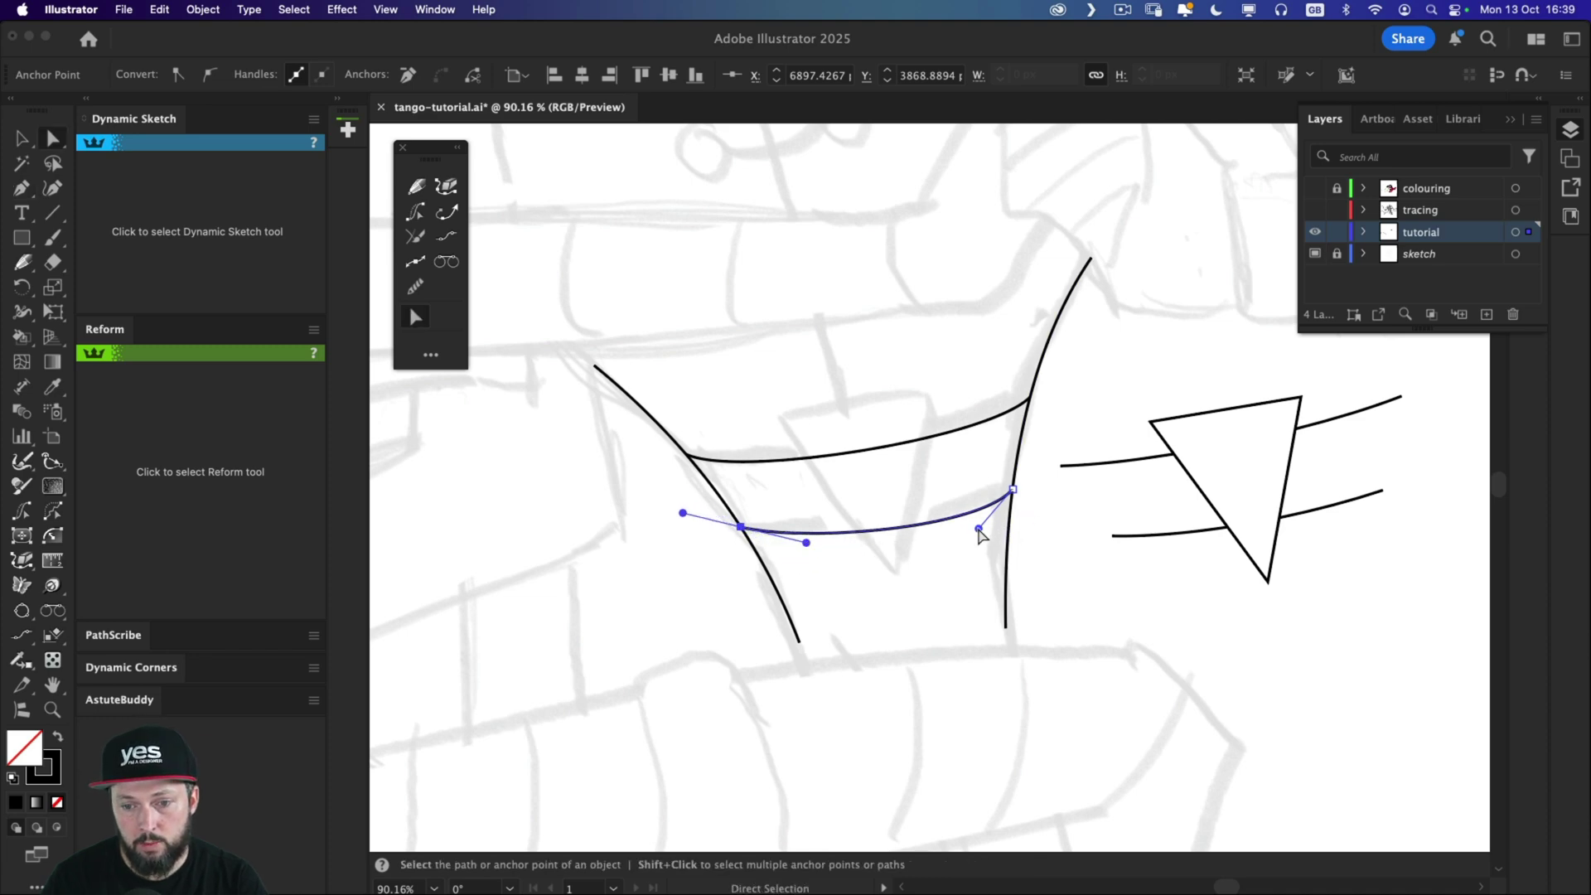
pyautogui.moveTo(978, 530)
pyautogui.mouseDown()
pyautogui.moveTo(1055, 462)
pyautogui.moveTo(961, 527)
pyautogui.mouseUp()
pyautogui.press('v')
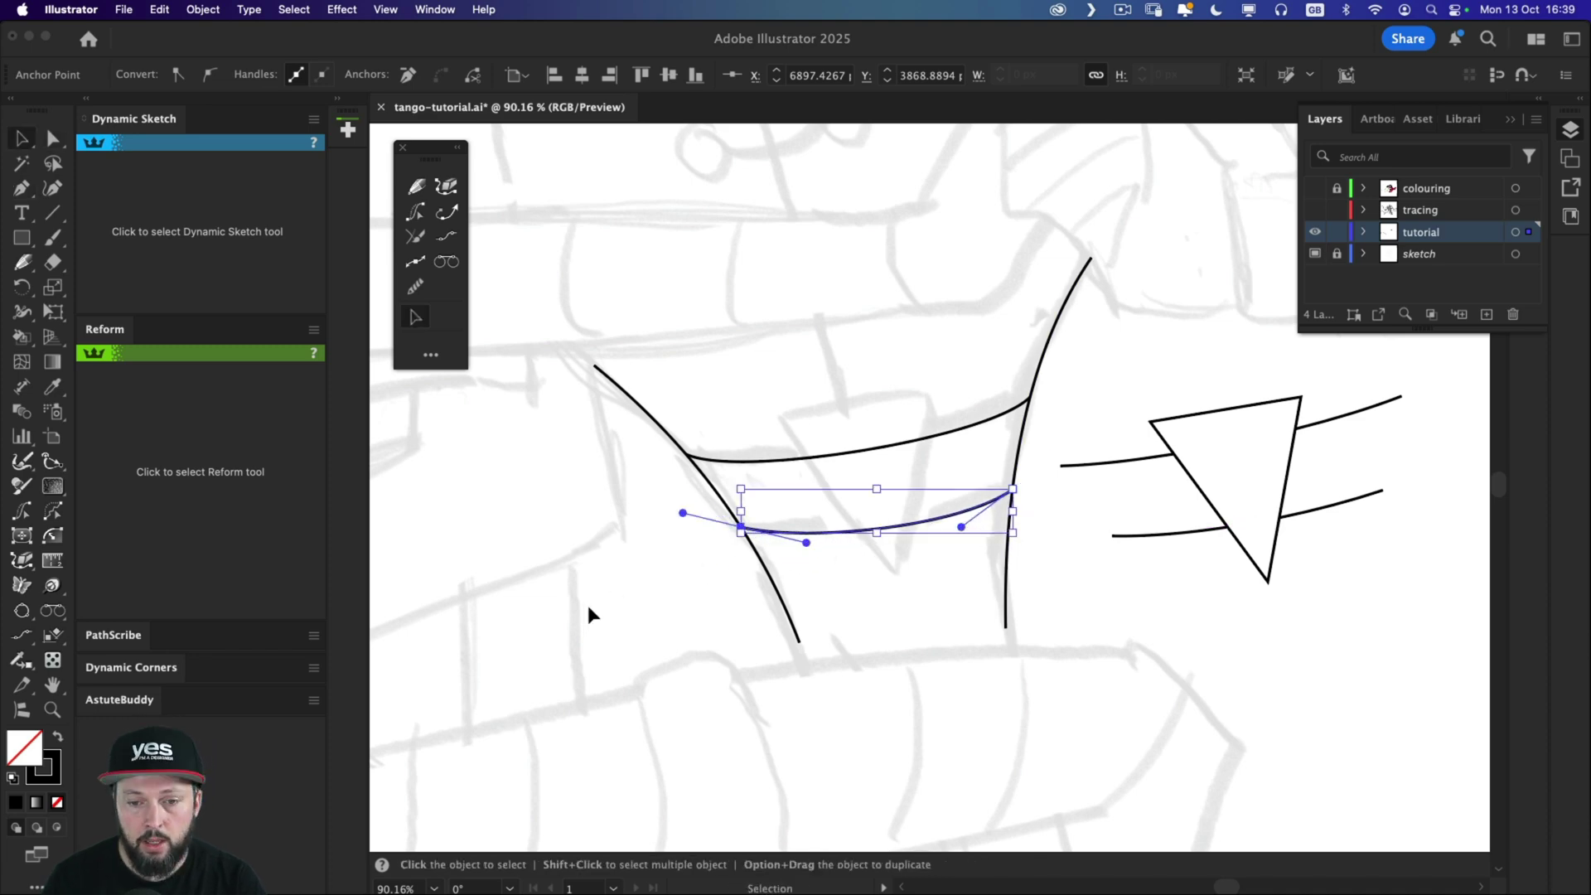
pyautogui.click(689, 592)
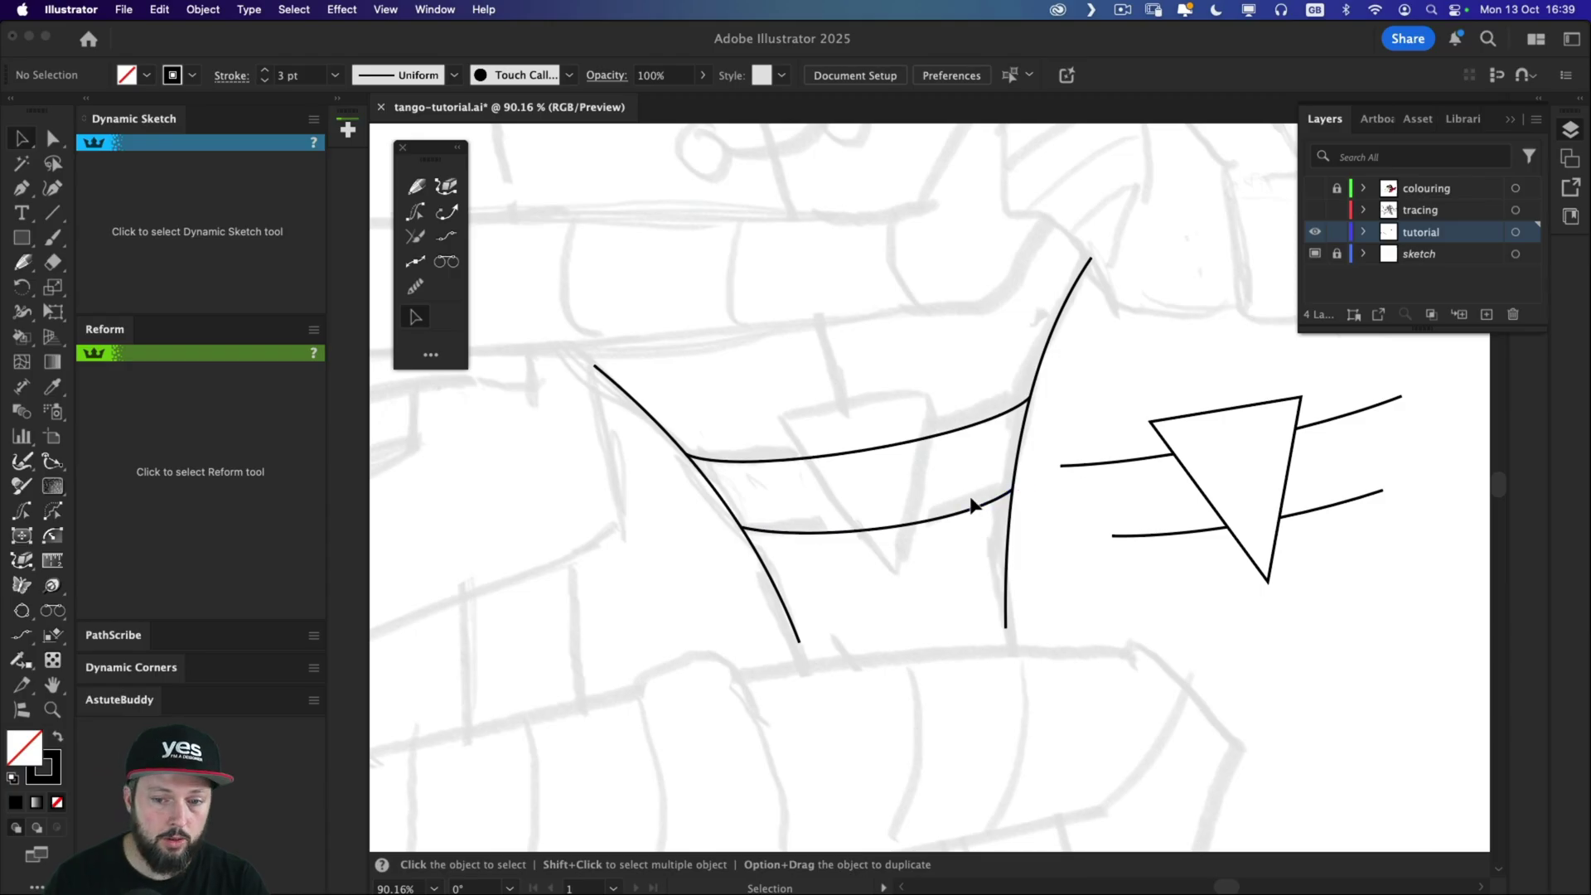
# Draw a closed inverted Pen triangle overlapping both curved rungs between the left uprights.
pyautogui.press('p')
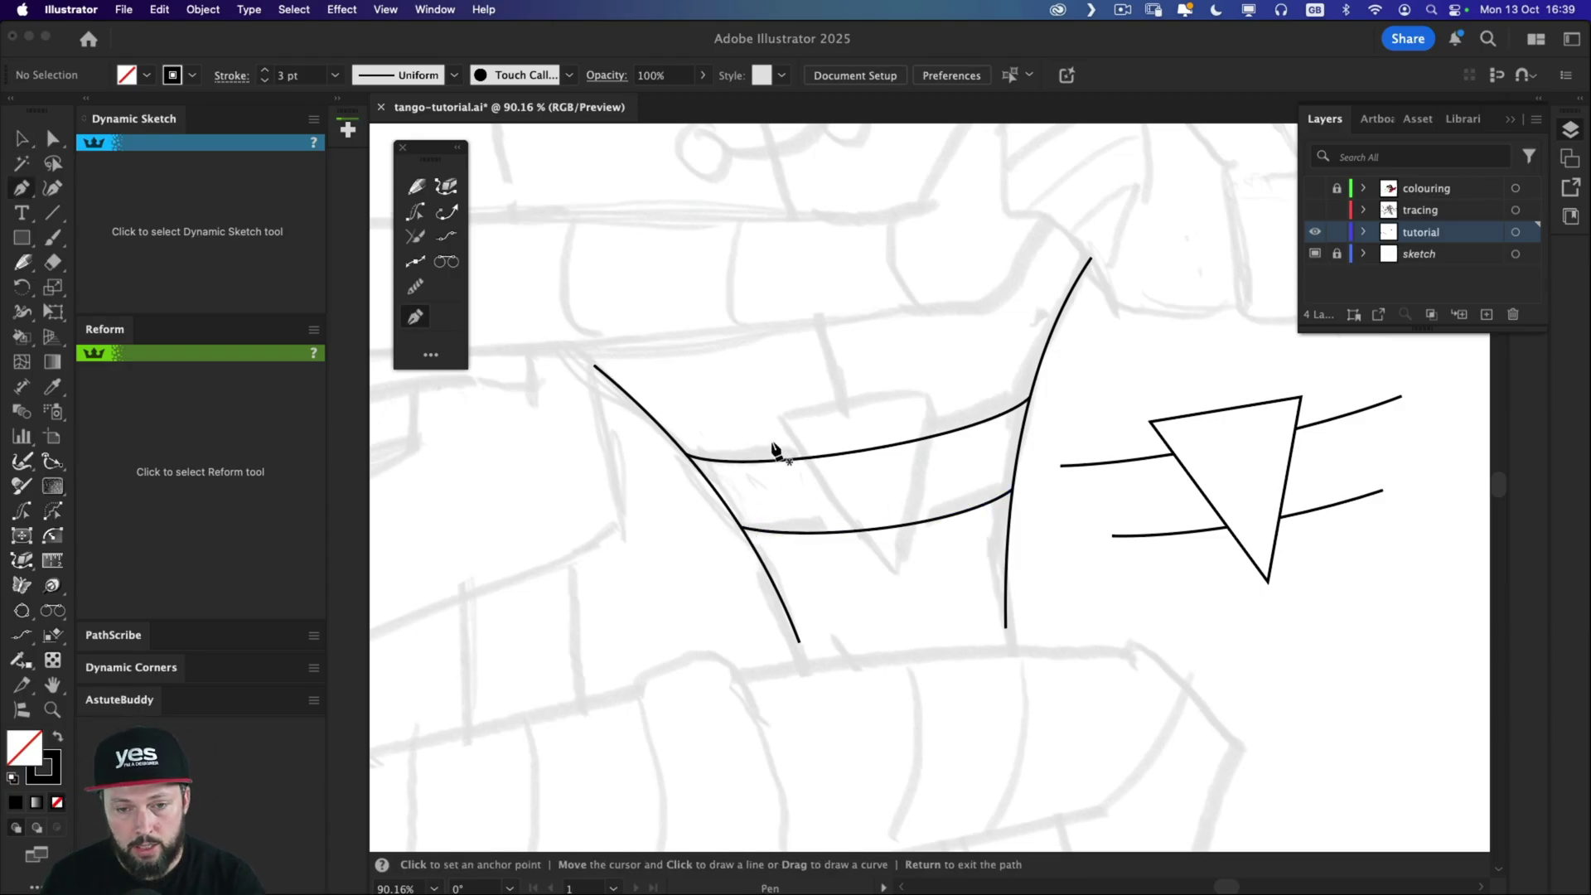
pyautogui.click(777, 418)
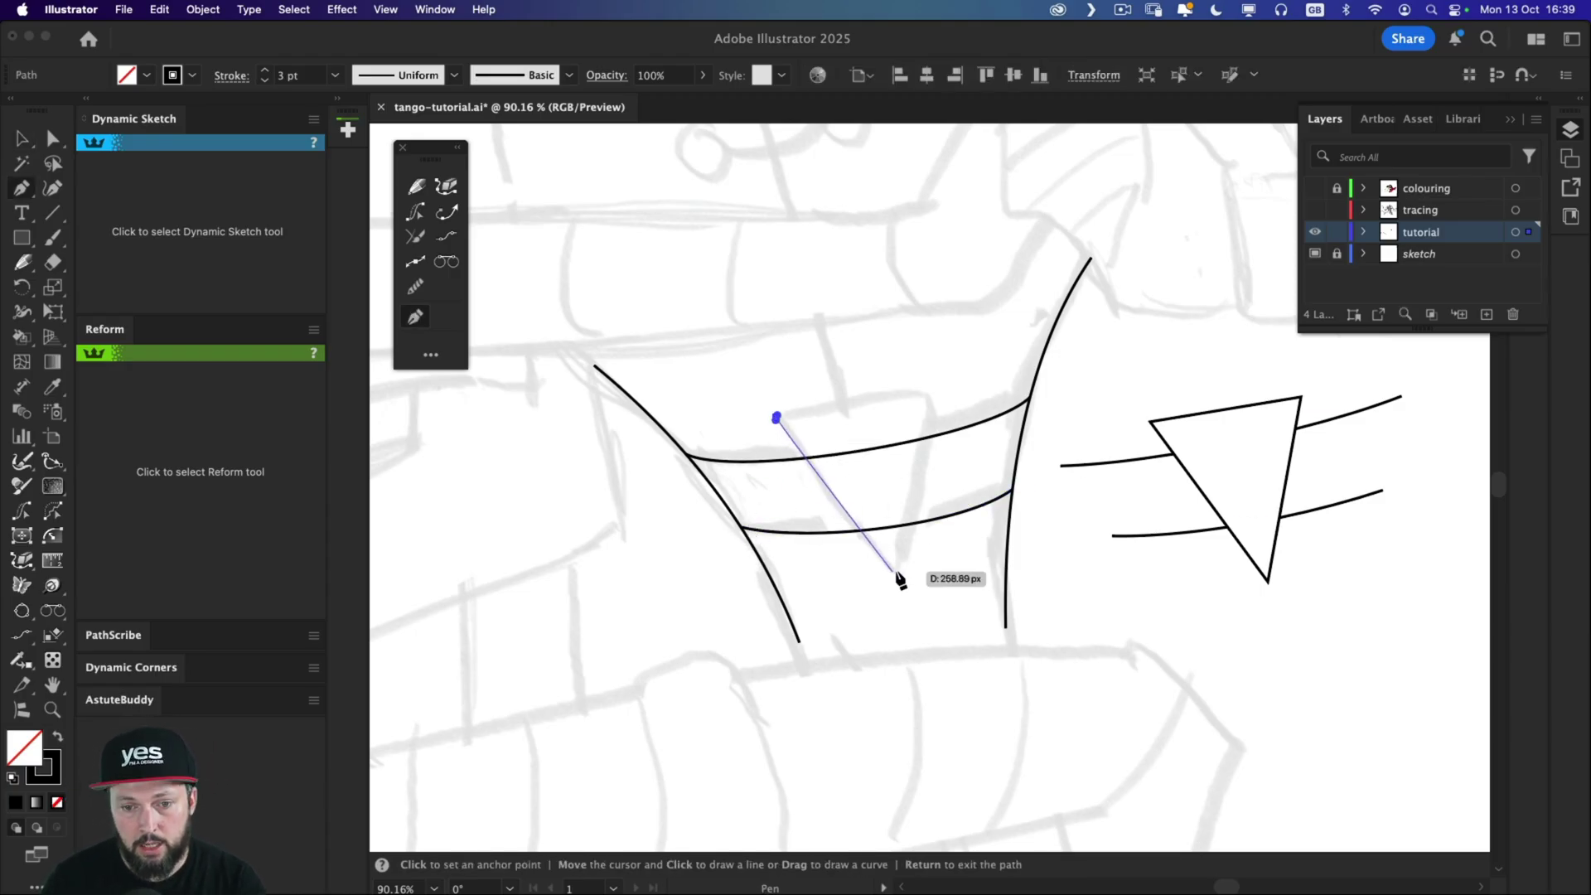
pyautogui.press('Return')
pyautogui.click(778, 418)
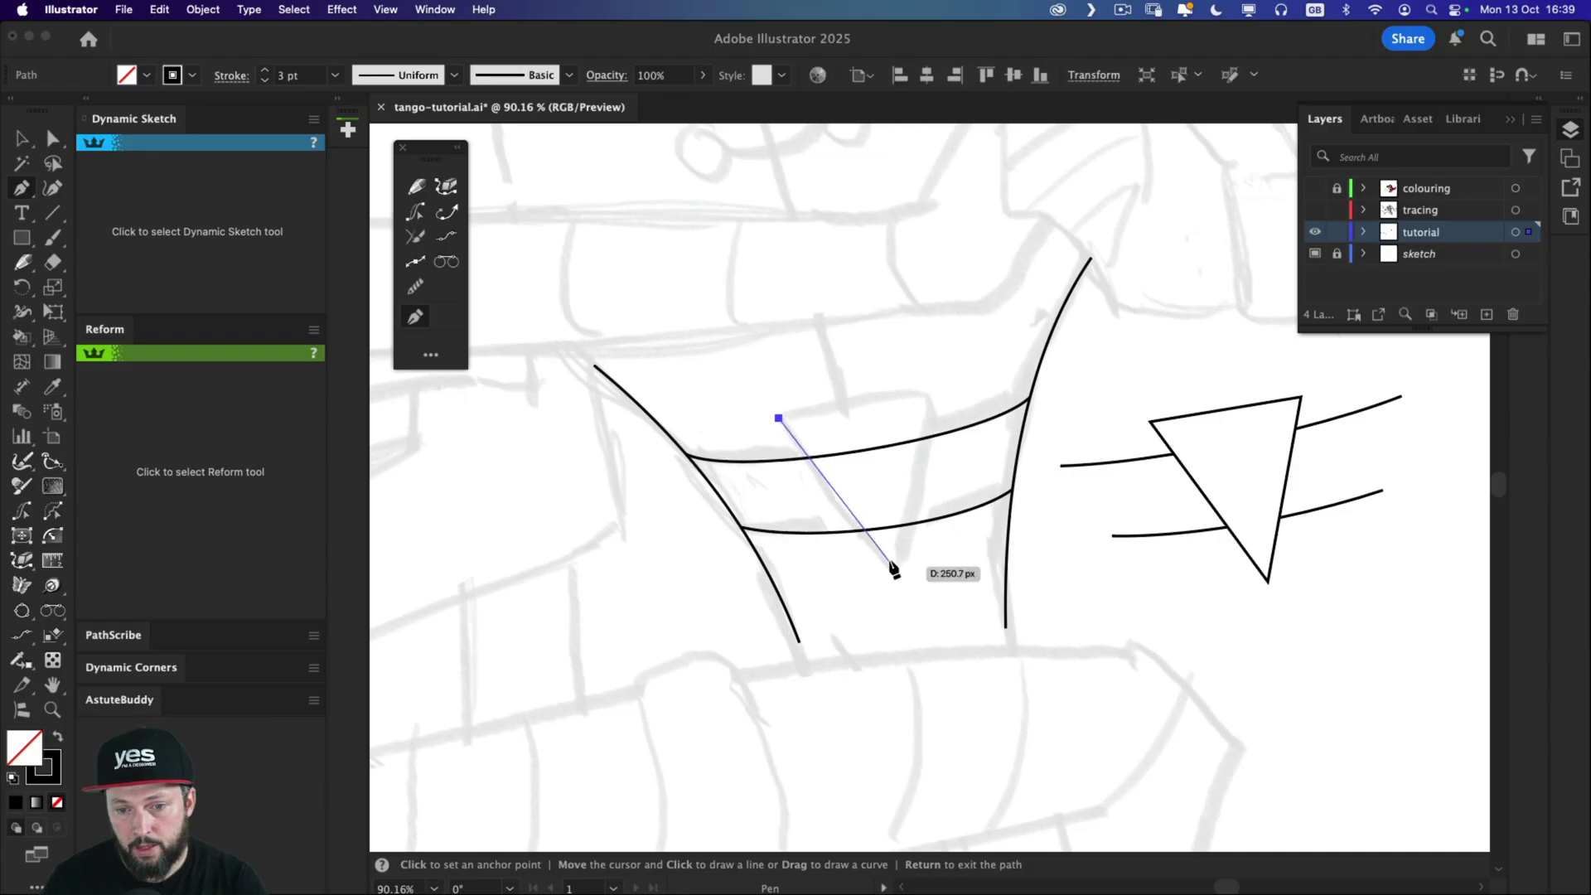
pyautogui.click(897, 567)
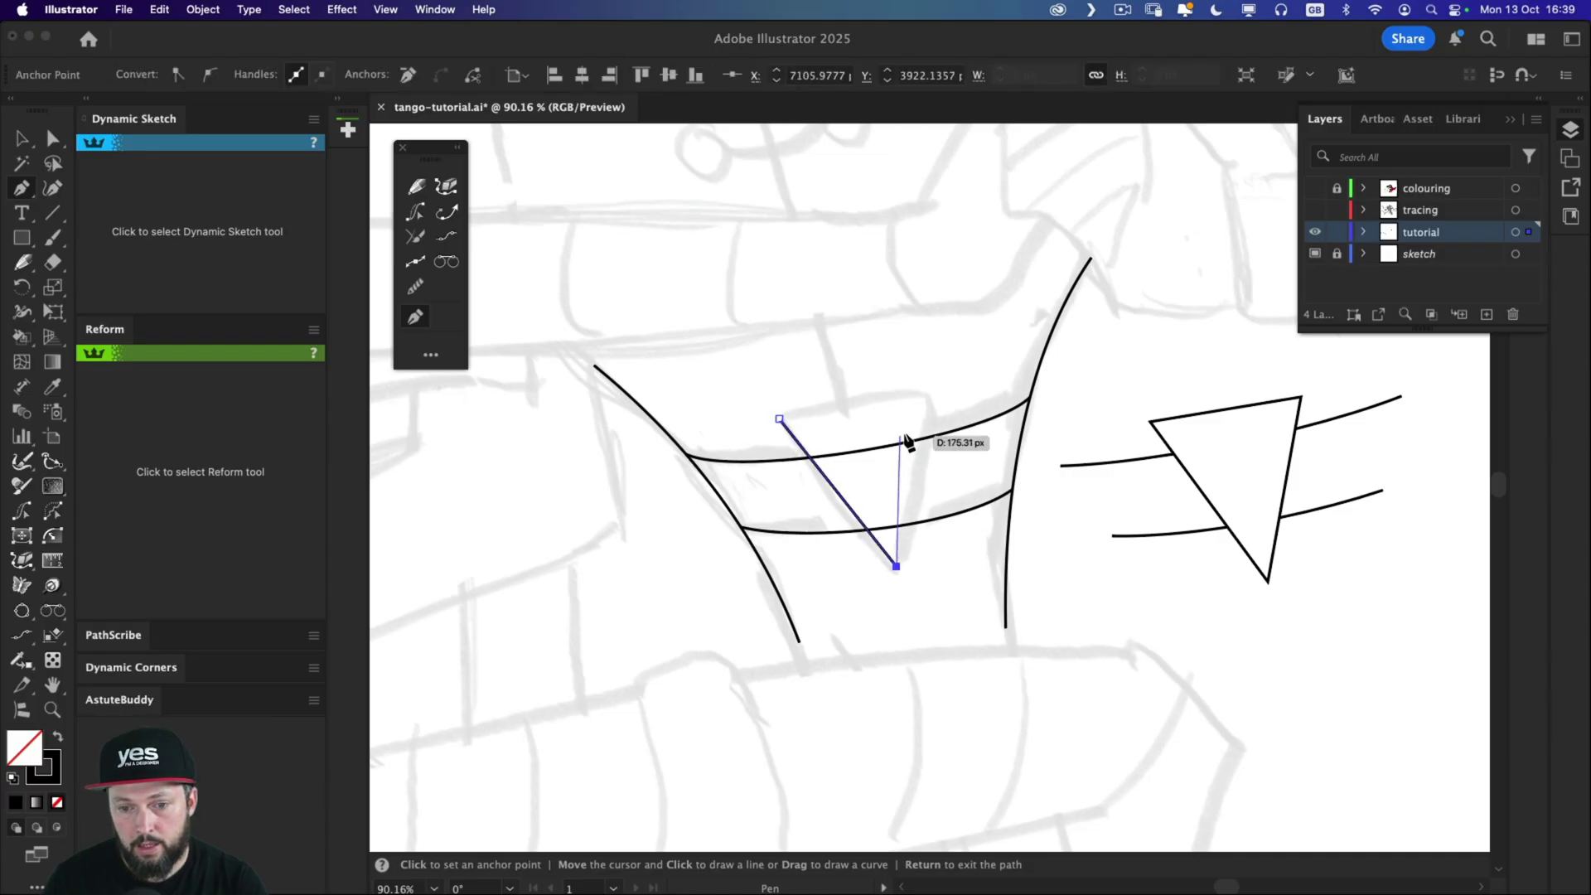
pyautogui.click(932, 396)
pyautogui.click(780, 419)
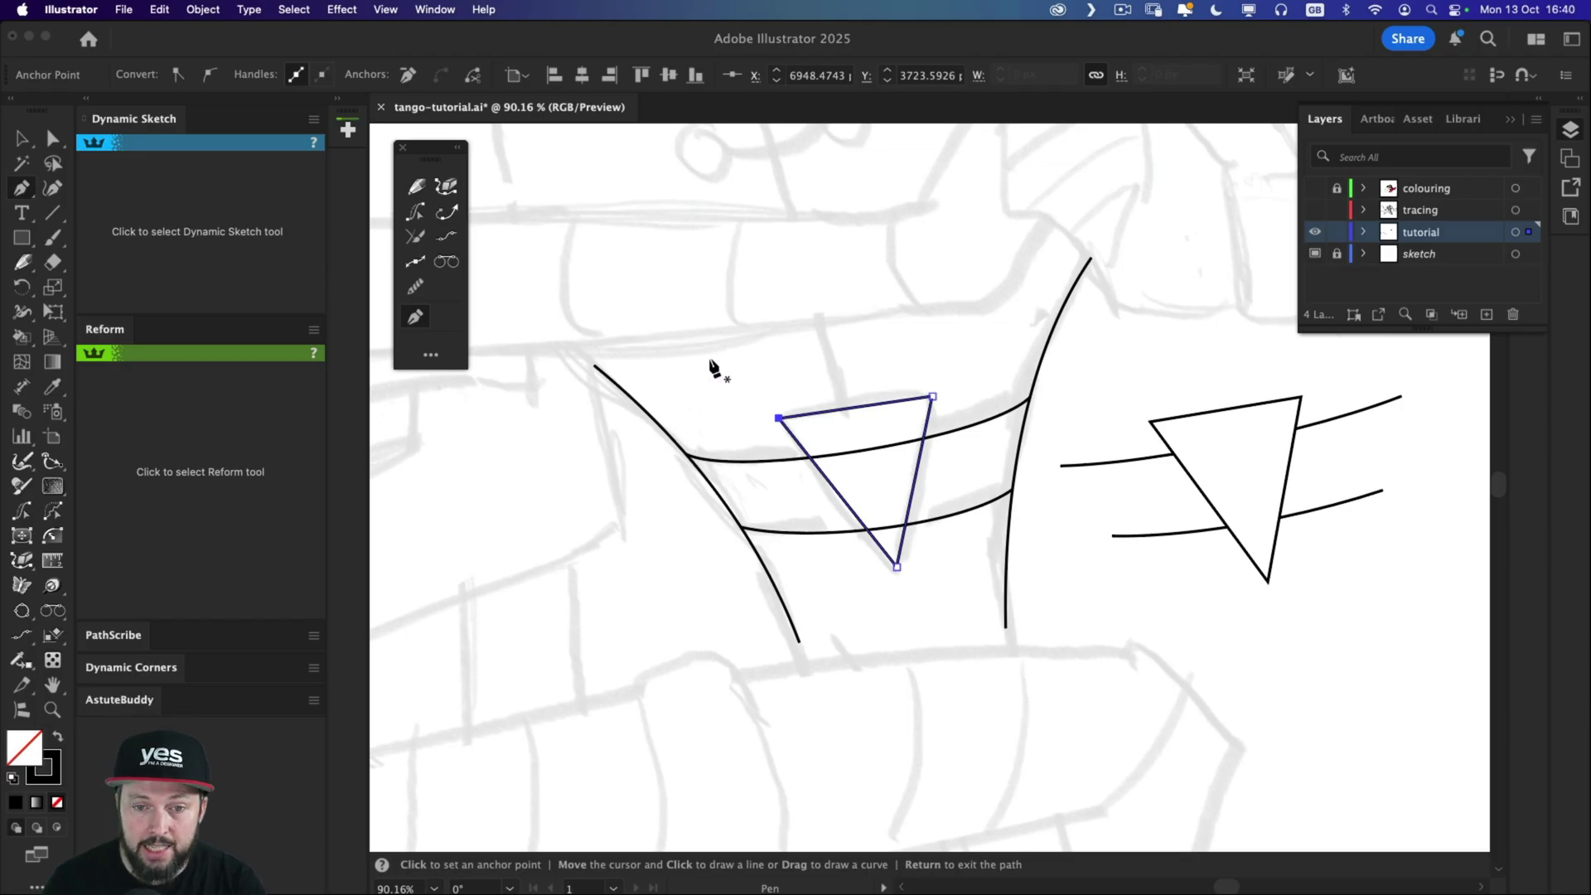
pyautogui.moveTo(741, 358); pyautogui.dragTo(770, 375)
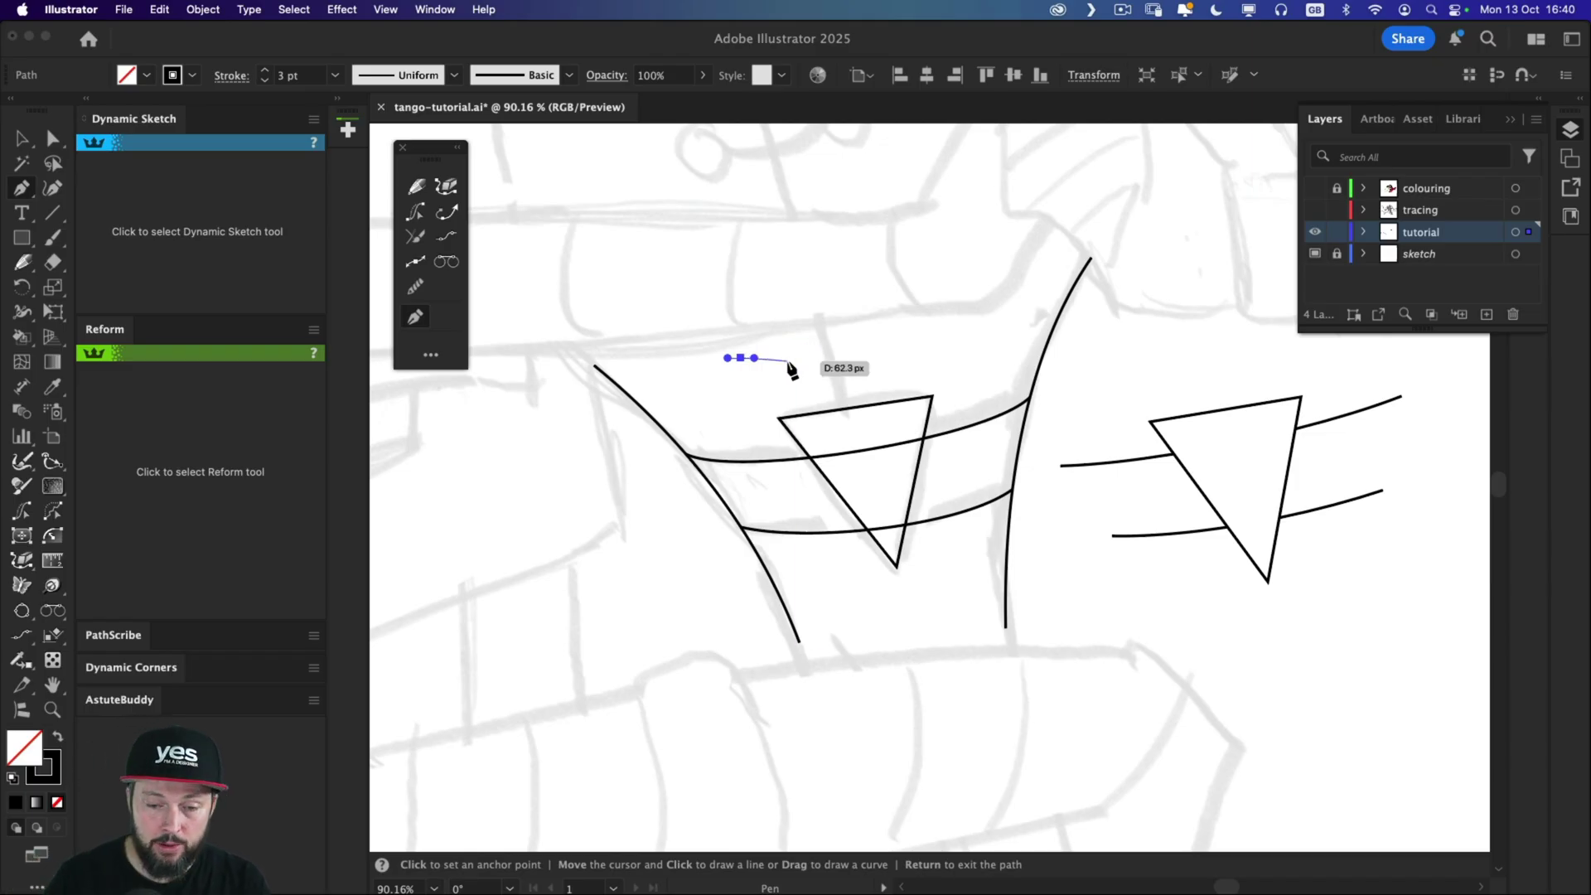
pyautogui.press('Escape')
pyautogui.press('v')
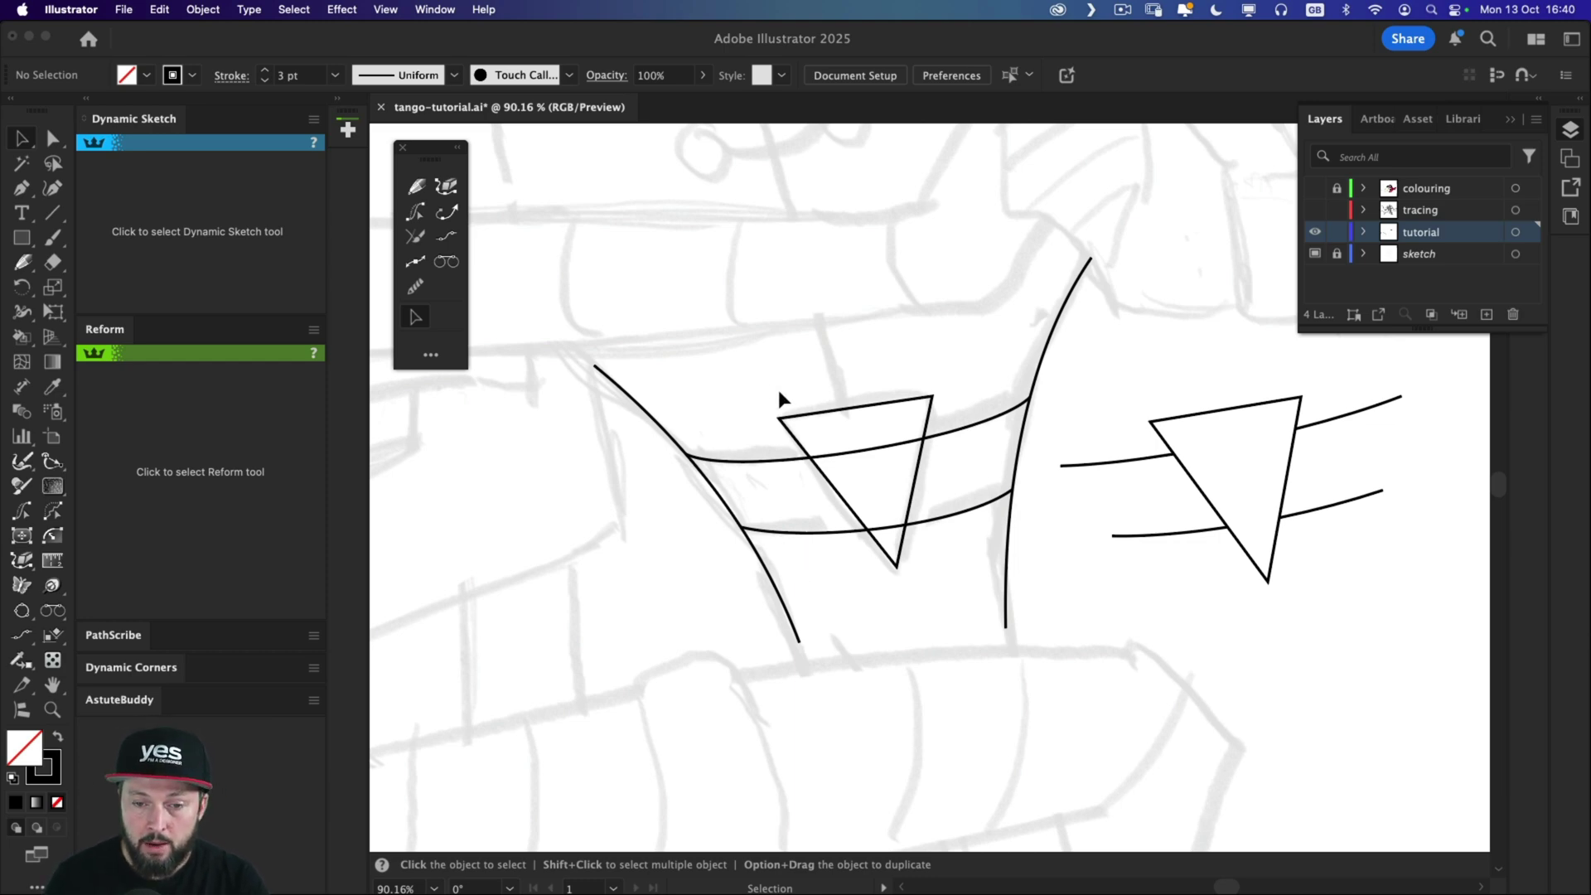
# Select the left triangle and both curves, then merge its inner regions with Shape Builder.
pyautogui.moveTo(766, 375); pyautogui.dragTo(958, 567)
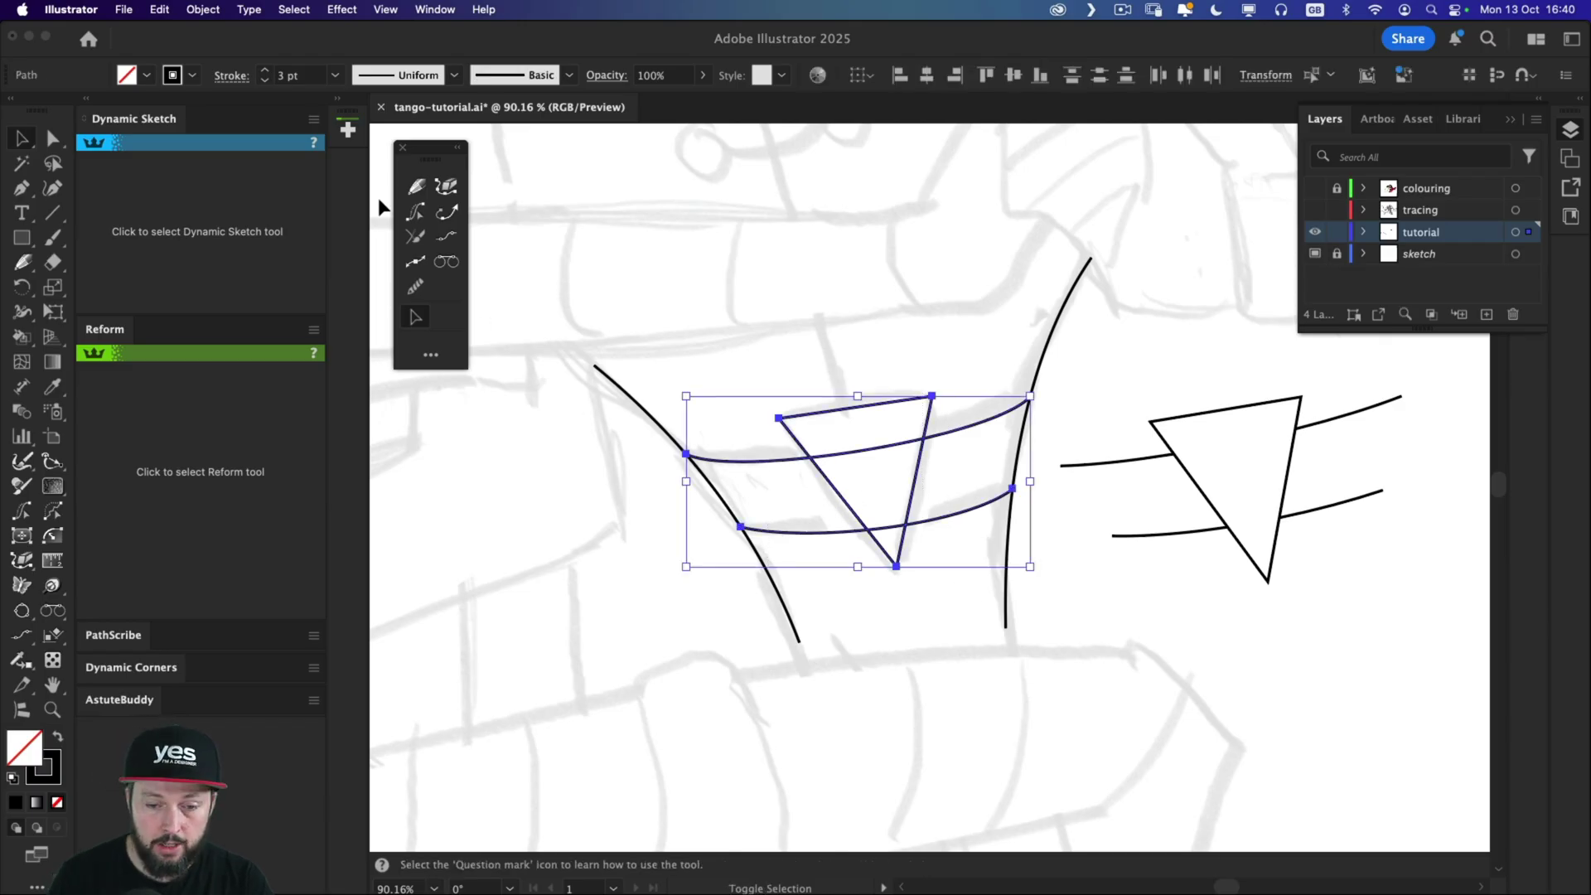
pyautogui.hotkey('shift', 'm')
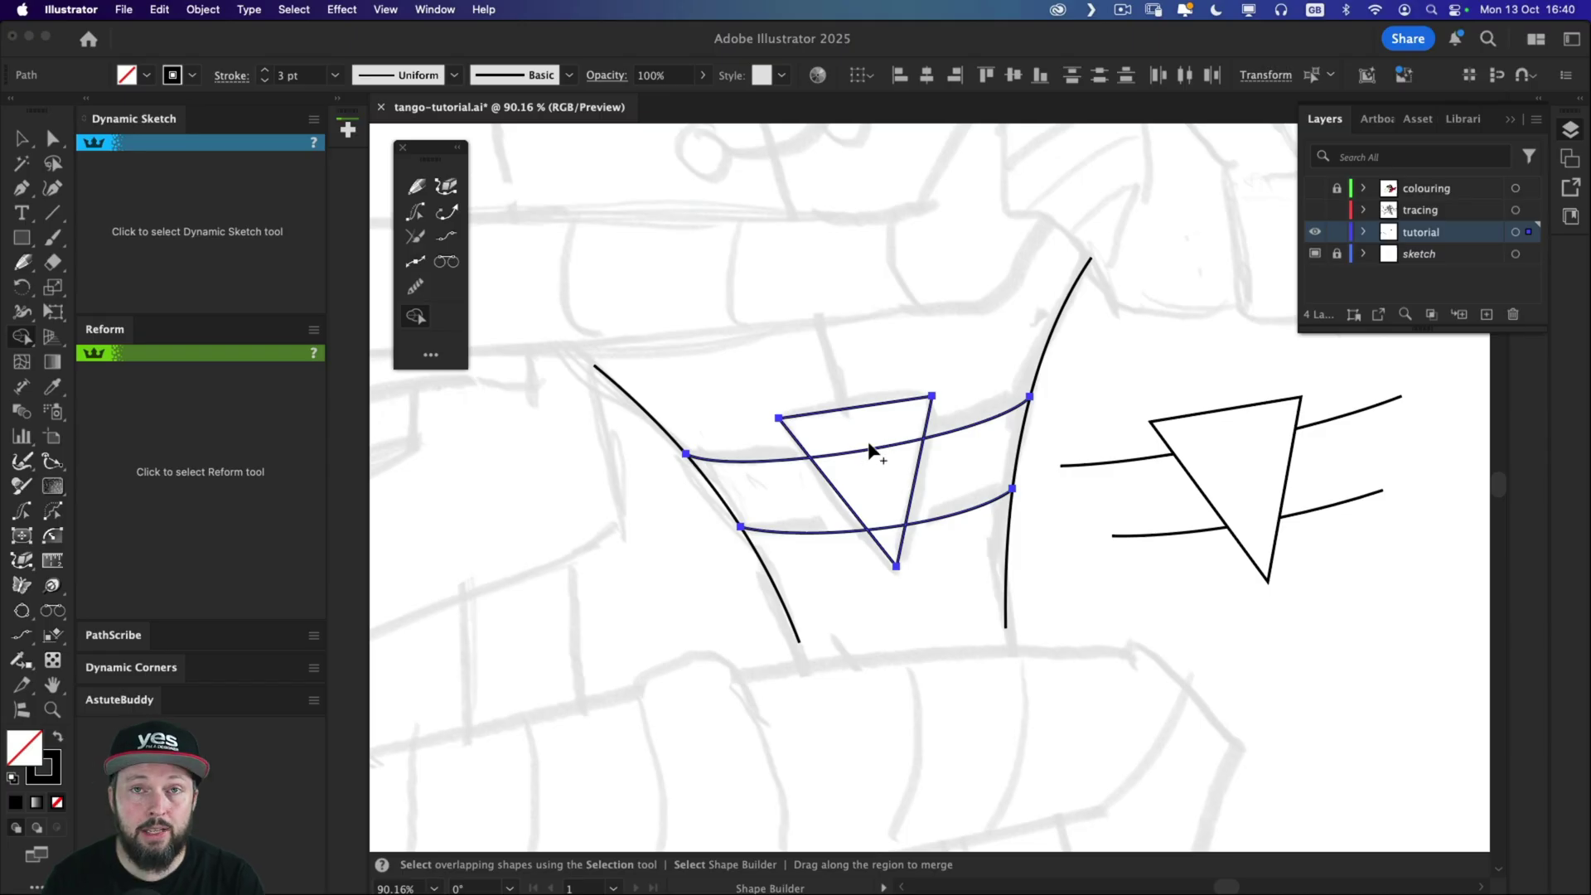
pyautogui.moveTo(860, 427); pyautogui.dragTo(890, 564)
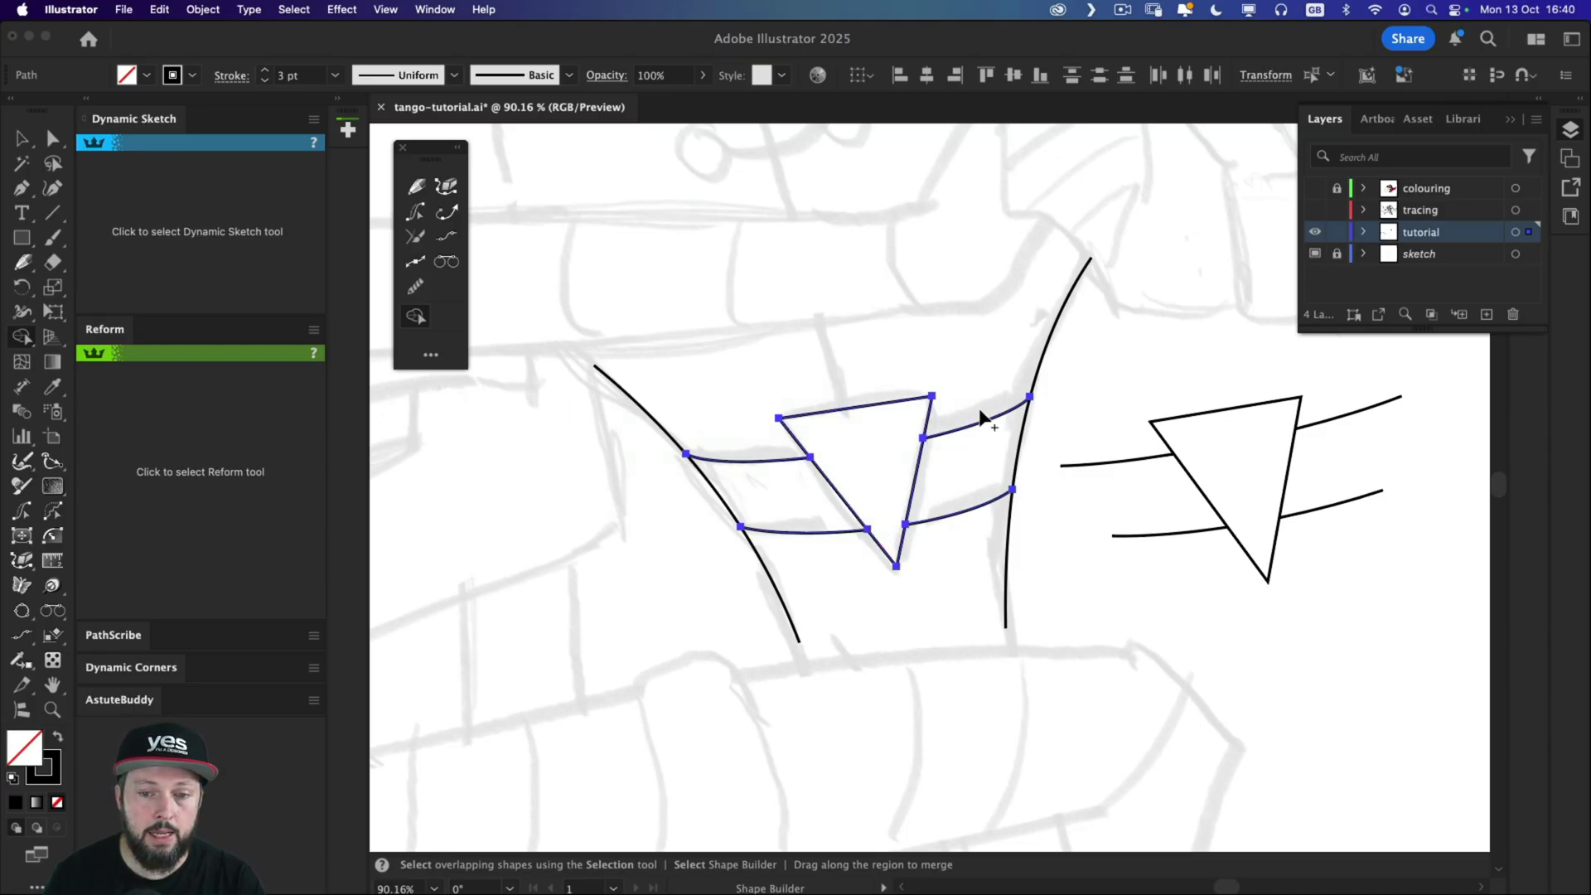
# Drag the left triangle upward off the curves and add the right triangle to the selection.
pyautogui.press('v')
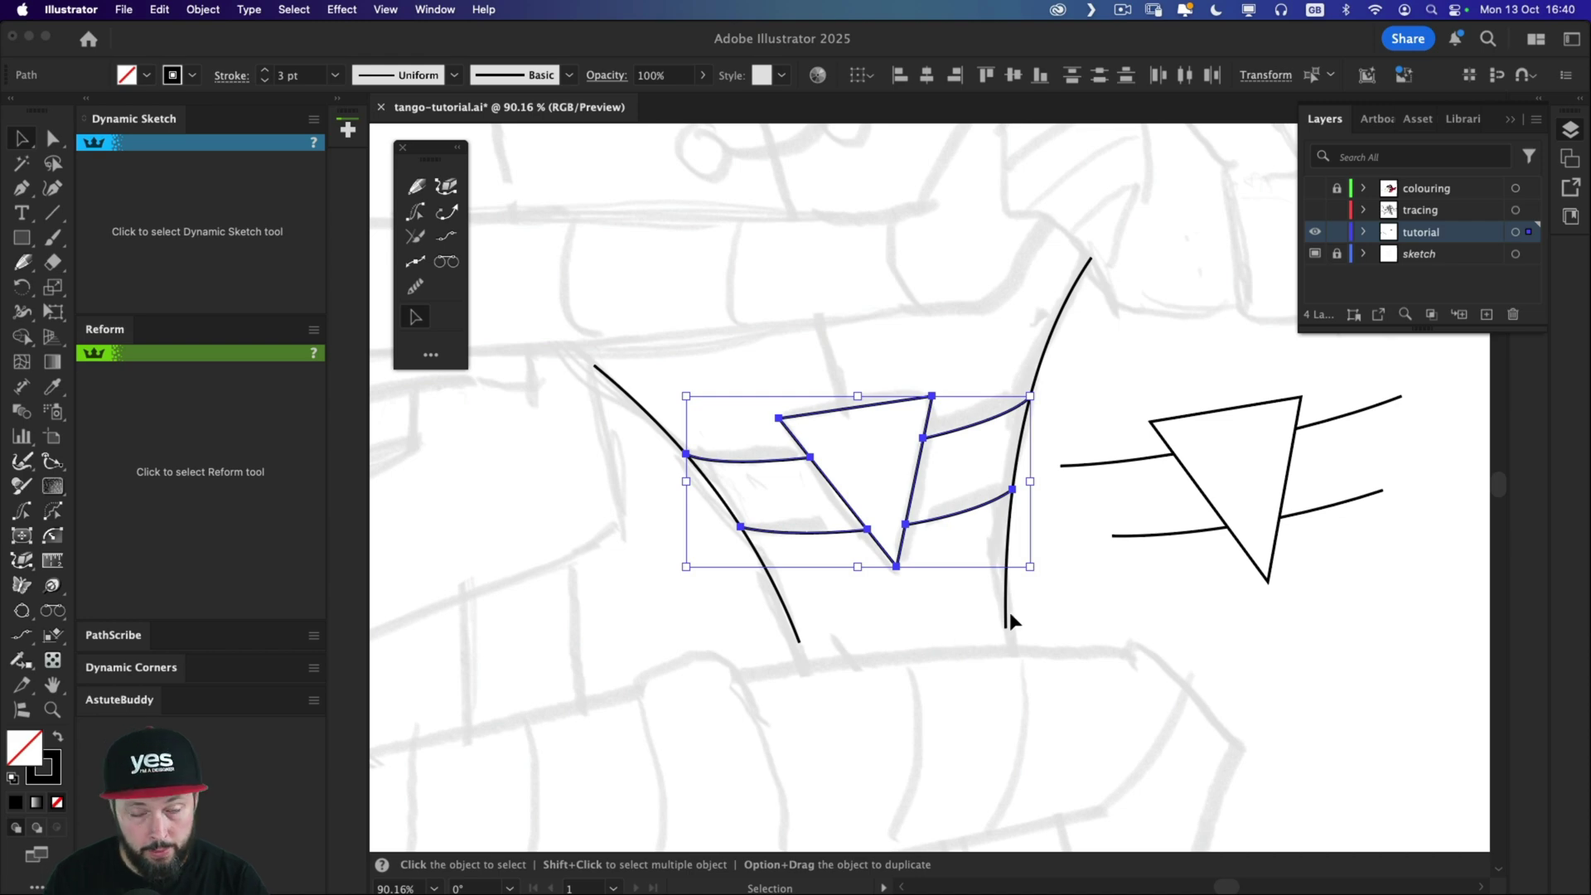
pyautogui.click(1097, 558)
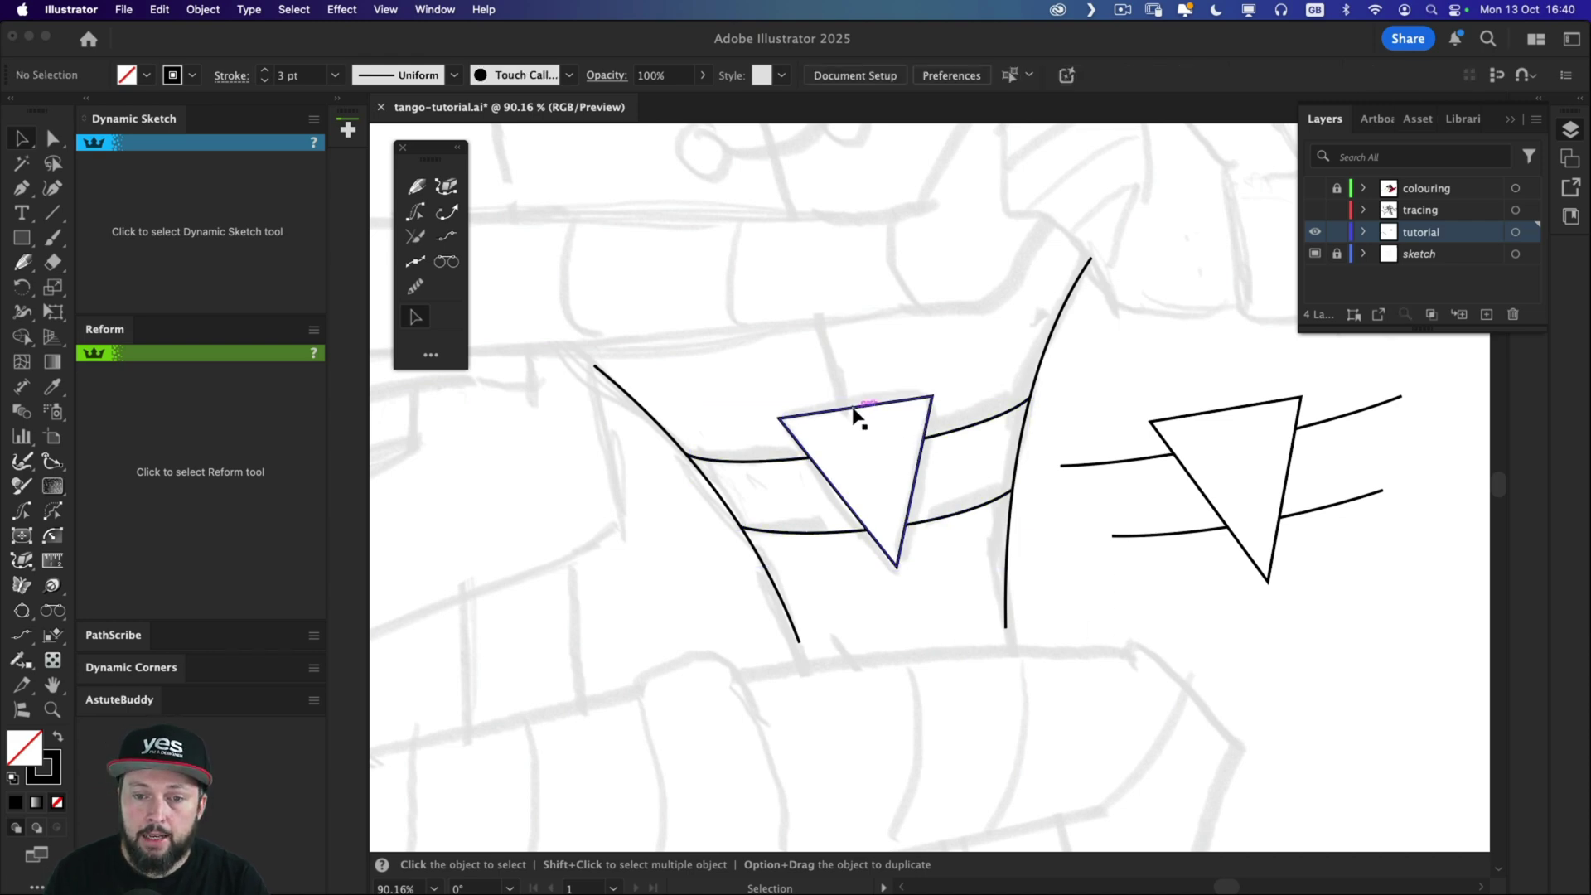
pyautogui.moveTo(857, 416); pyautogui.dragTo(850, 319)
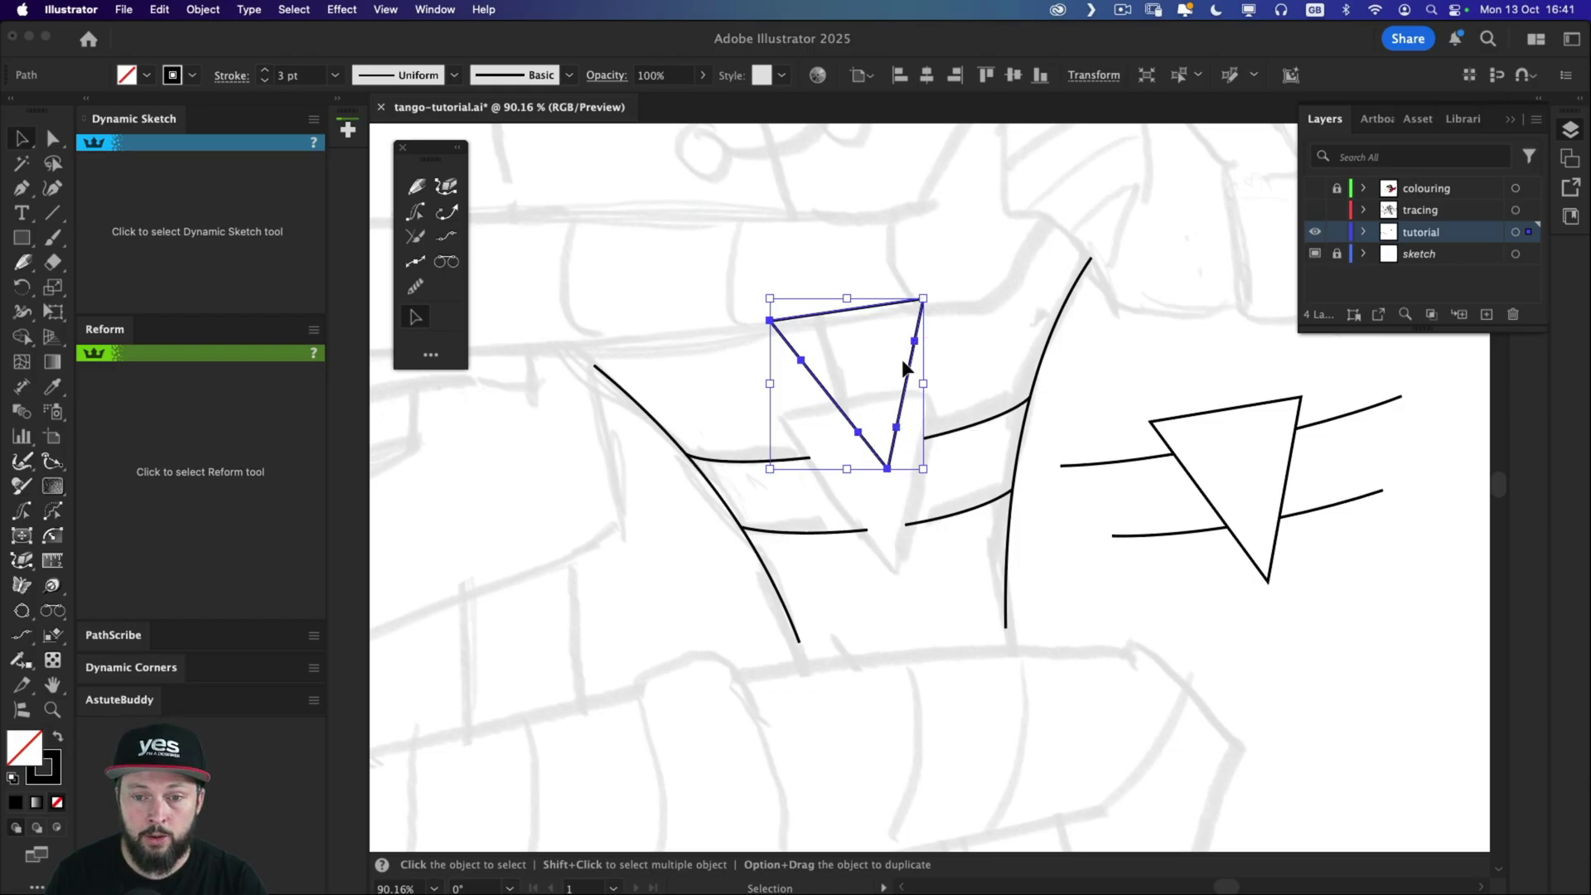
pyautogui.keyDown('shift'); pyautogui.click(1215, 411); pyautogui.keyUp('shift')
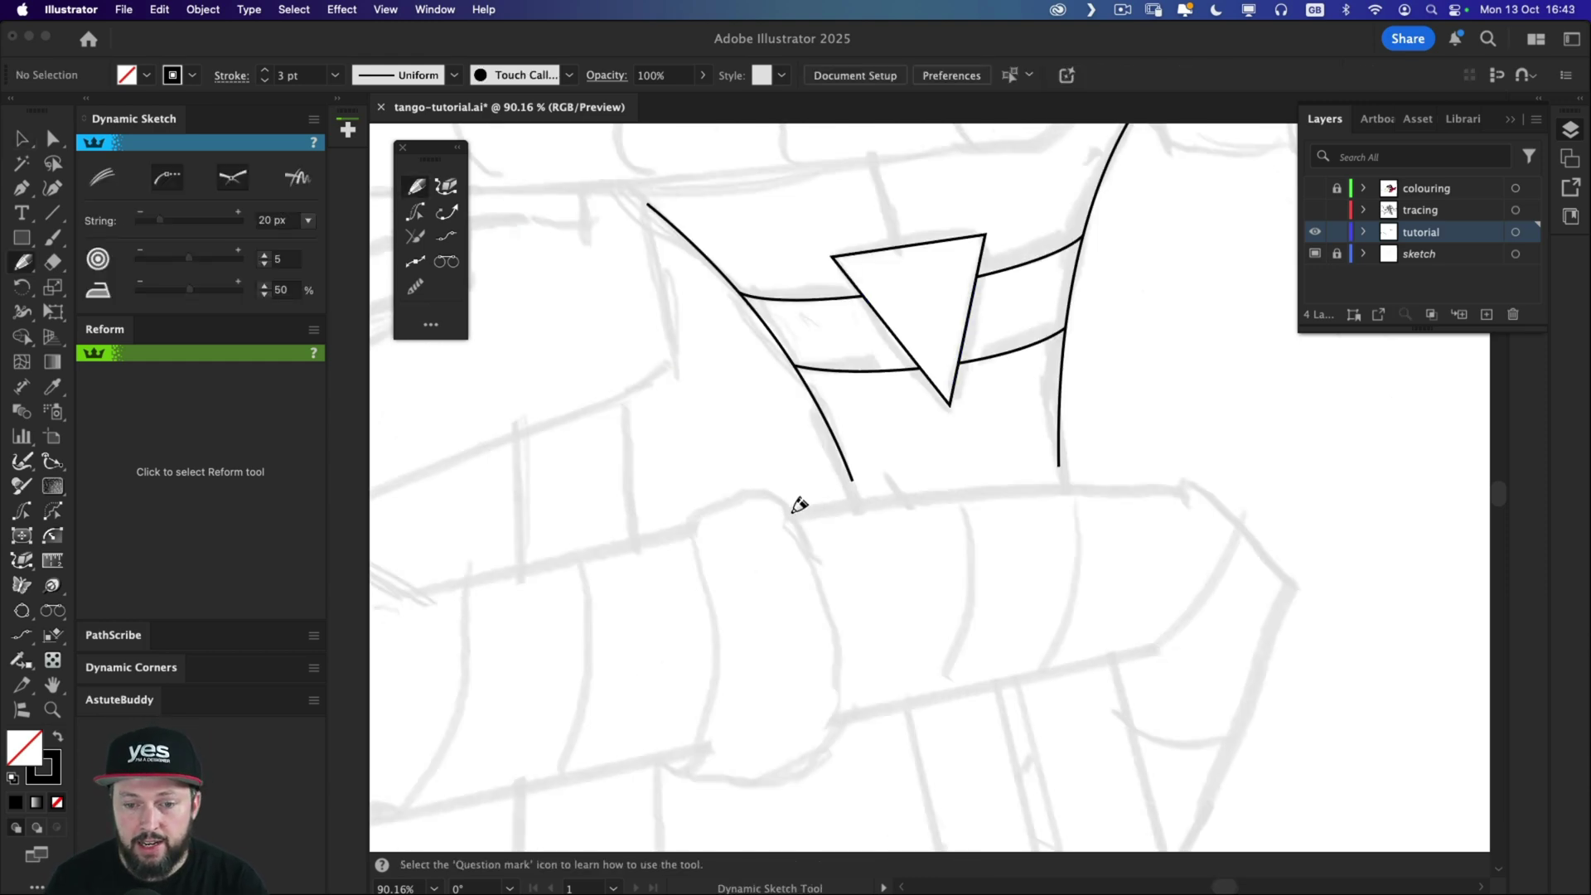
# Sketch a long, gently arched horizontal line beneath both uprights.
pyautogui.moveTo(793, 509)
pyautogui.mouseDown()
pyautogui.moveTo(884, 490)
pyautogui.moveTo(1195, 490)
pyautogui.mouseUp()
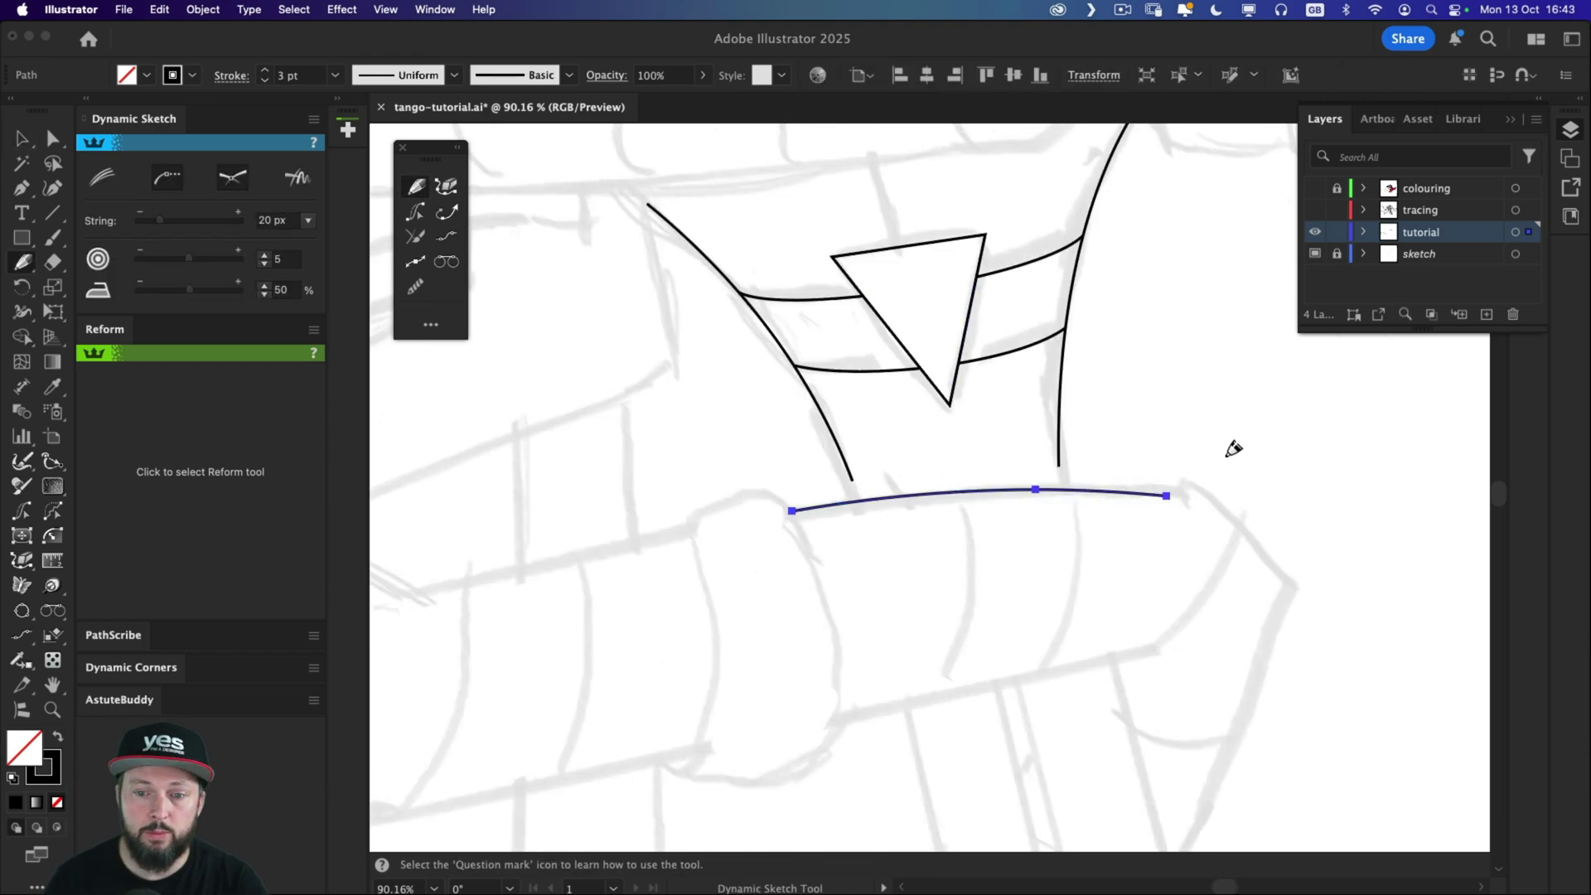
pyautogui.press('v')
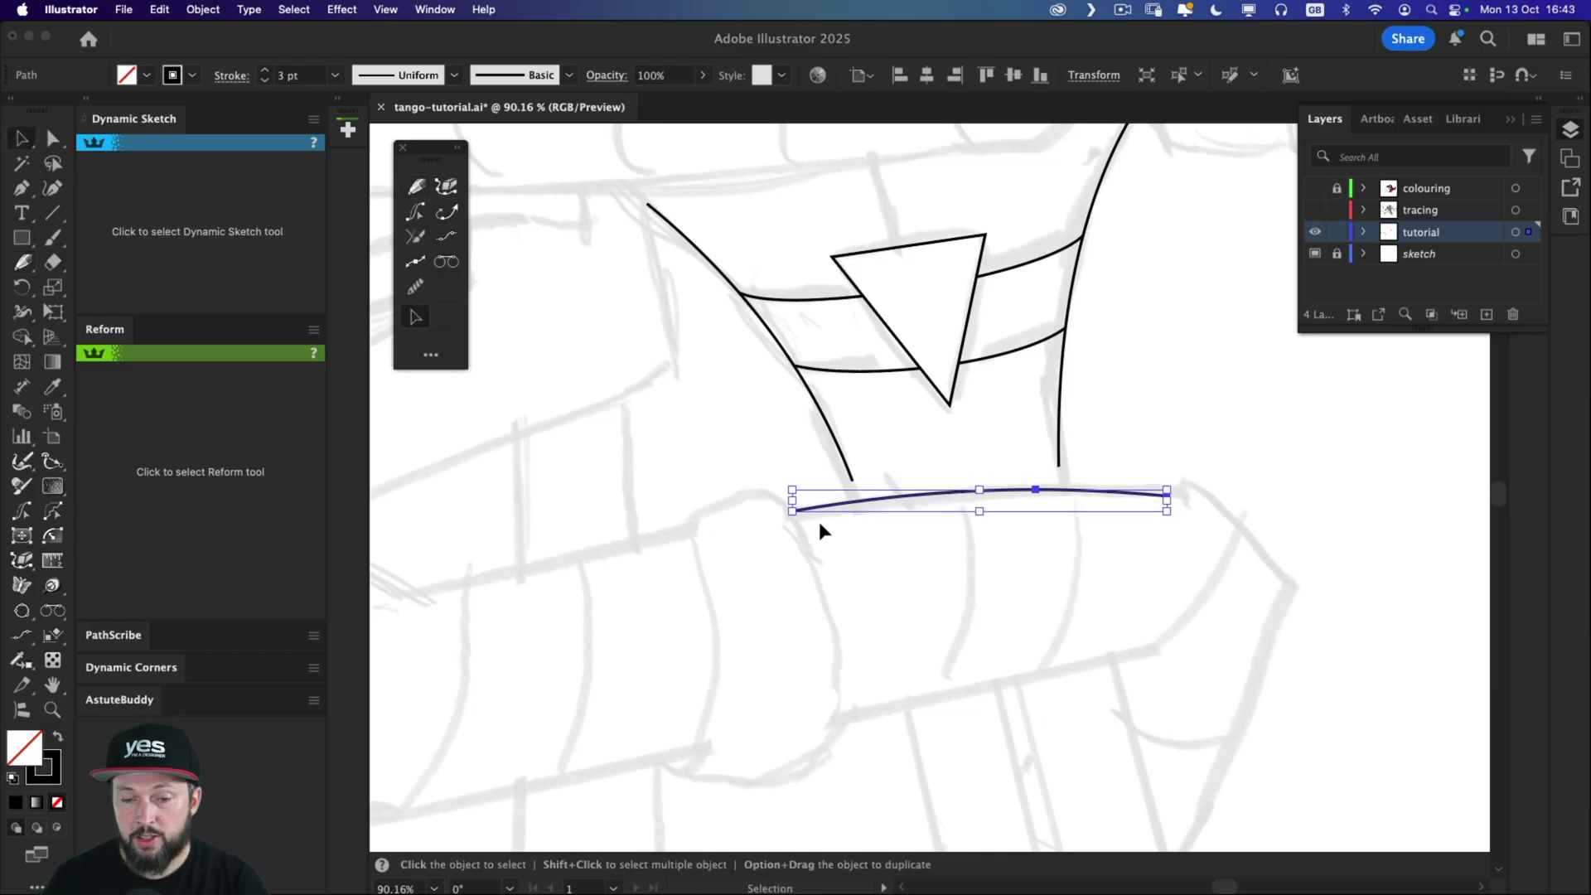
pyautogui.scroll(2, 1003, 453)
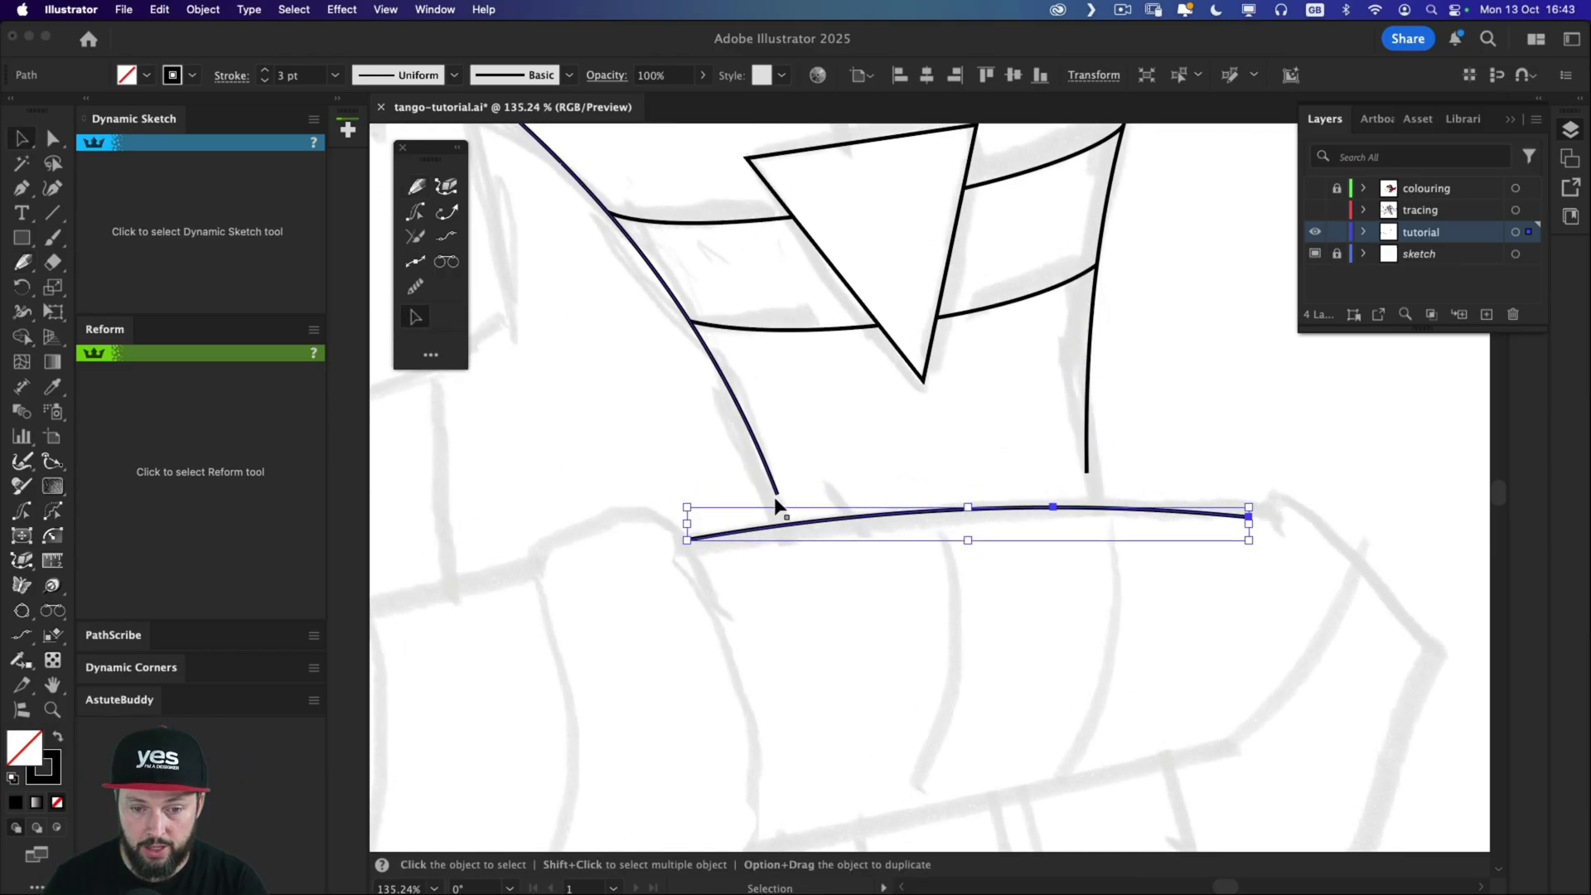
pyautogui.click(729, 489)
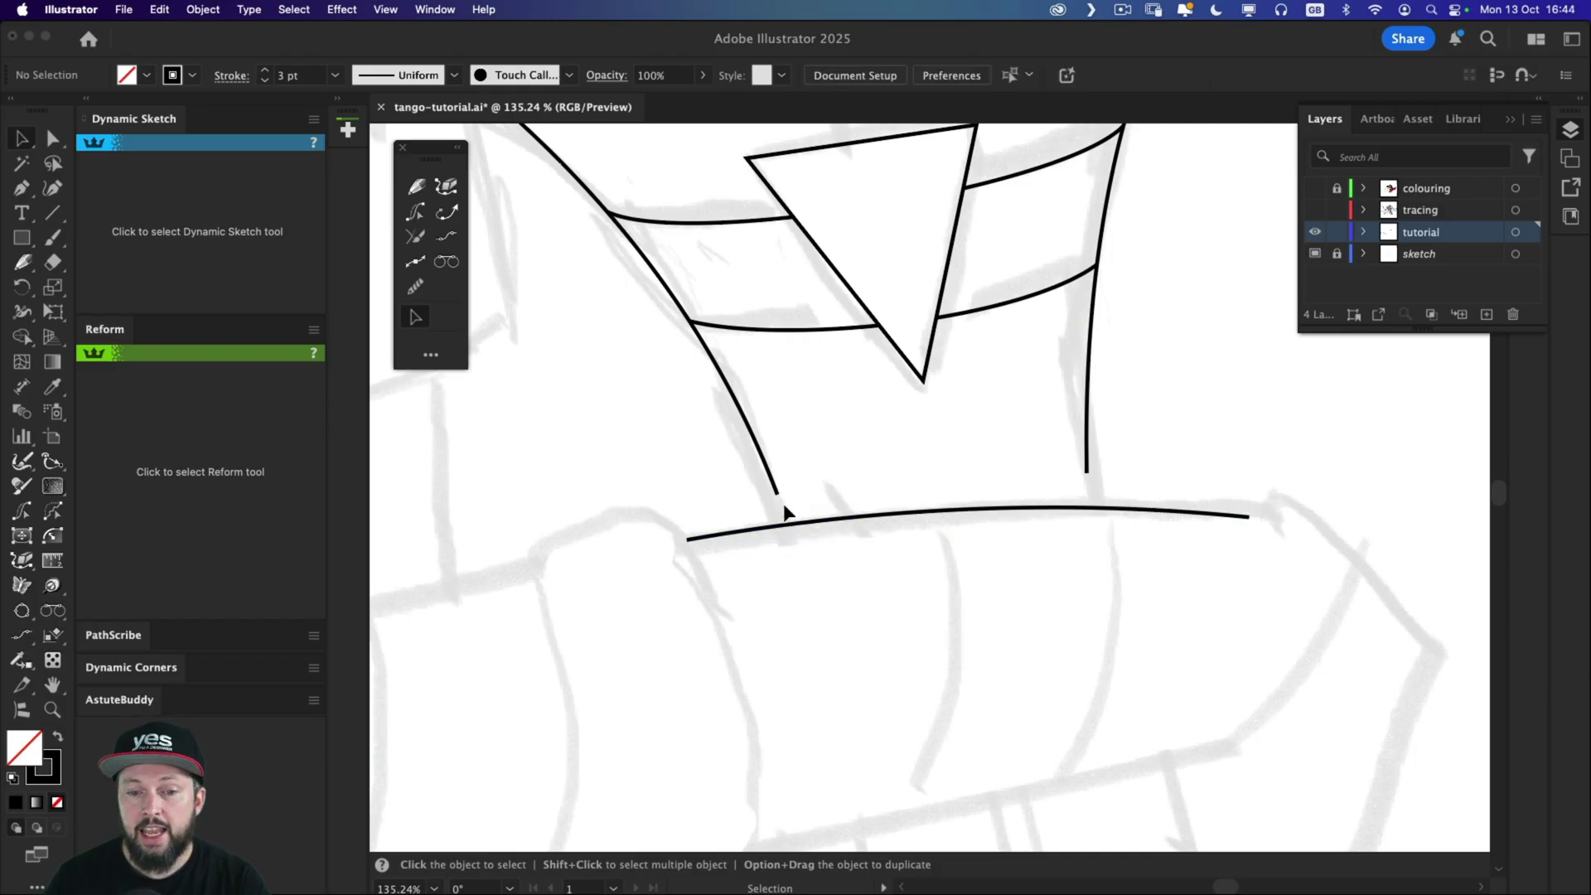
# Try pulling the left upright's end point down with Direct Selection, then undo it.
pyautogui.press('a')
pyautogui.moveTo(777, 495); pyautogui.dragTo(782, 517)
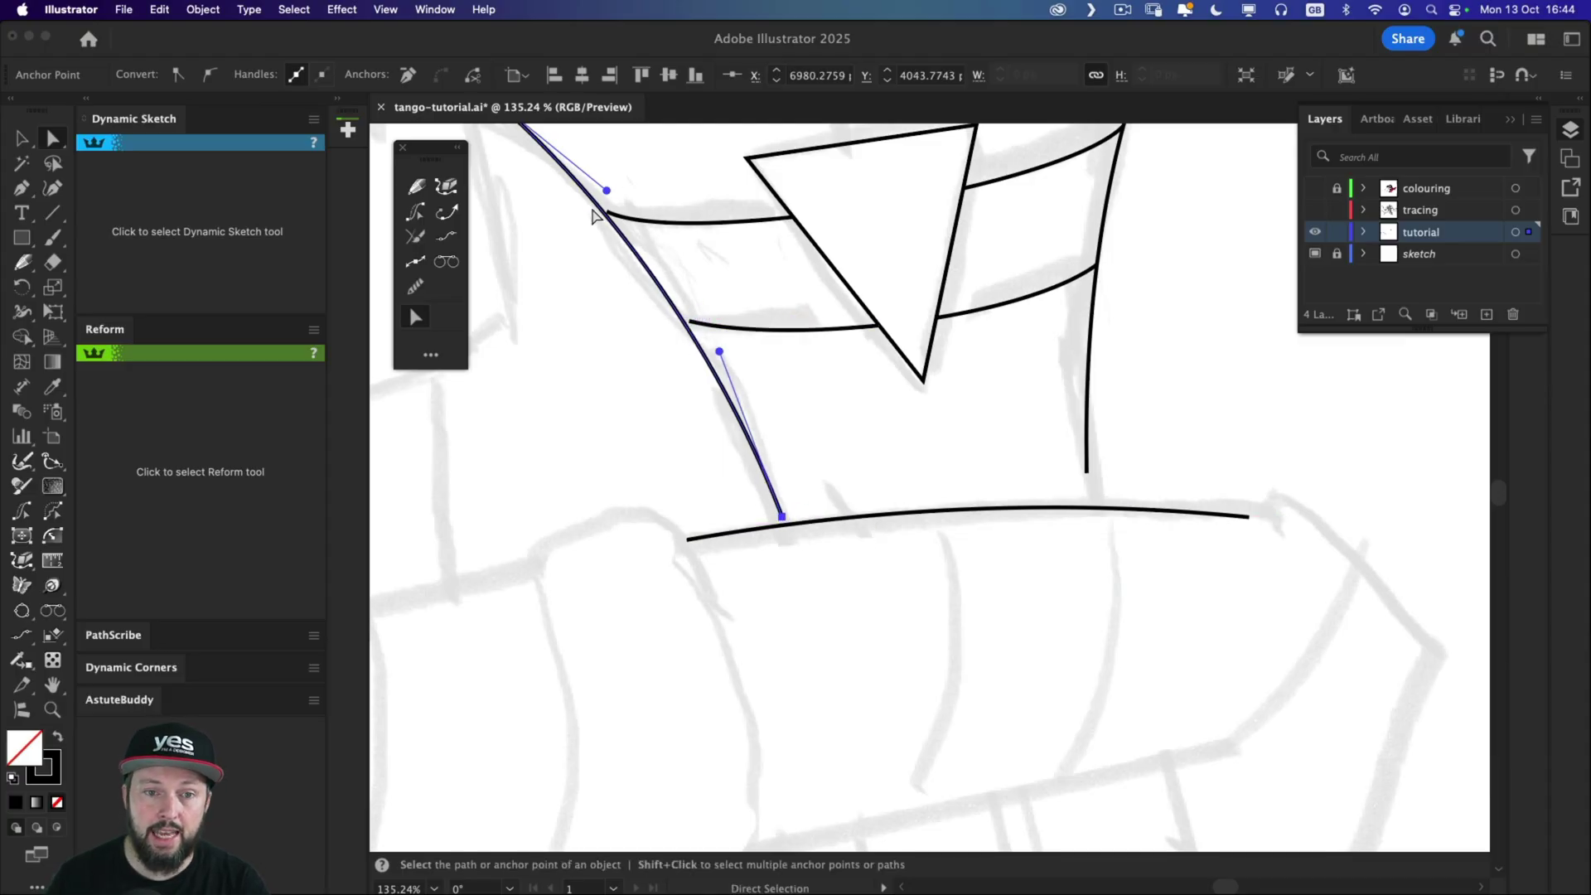
pyautogui.press('cmd+z')
pyautogui.press('p')
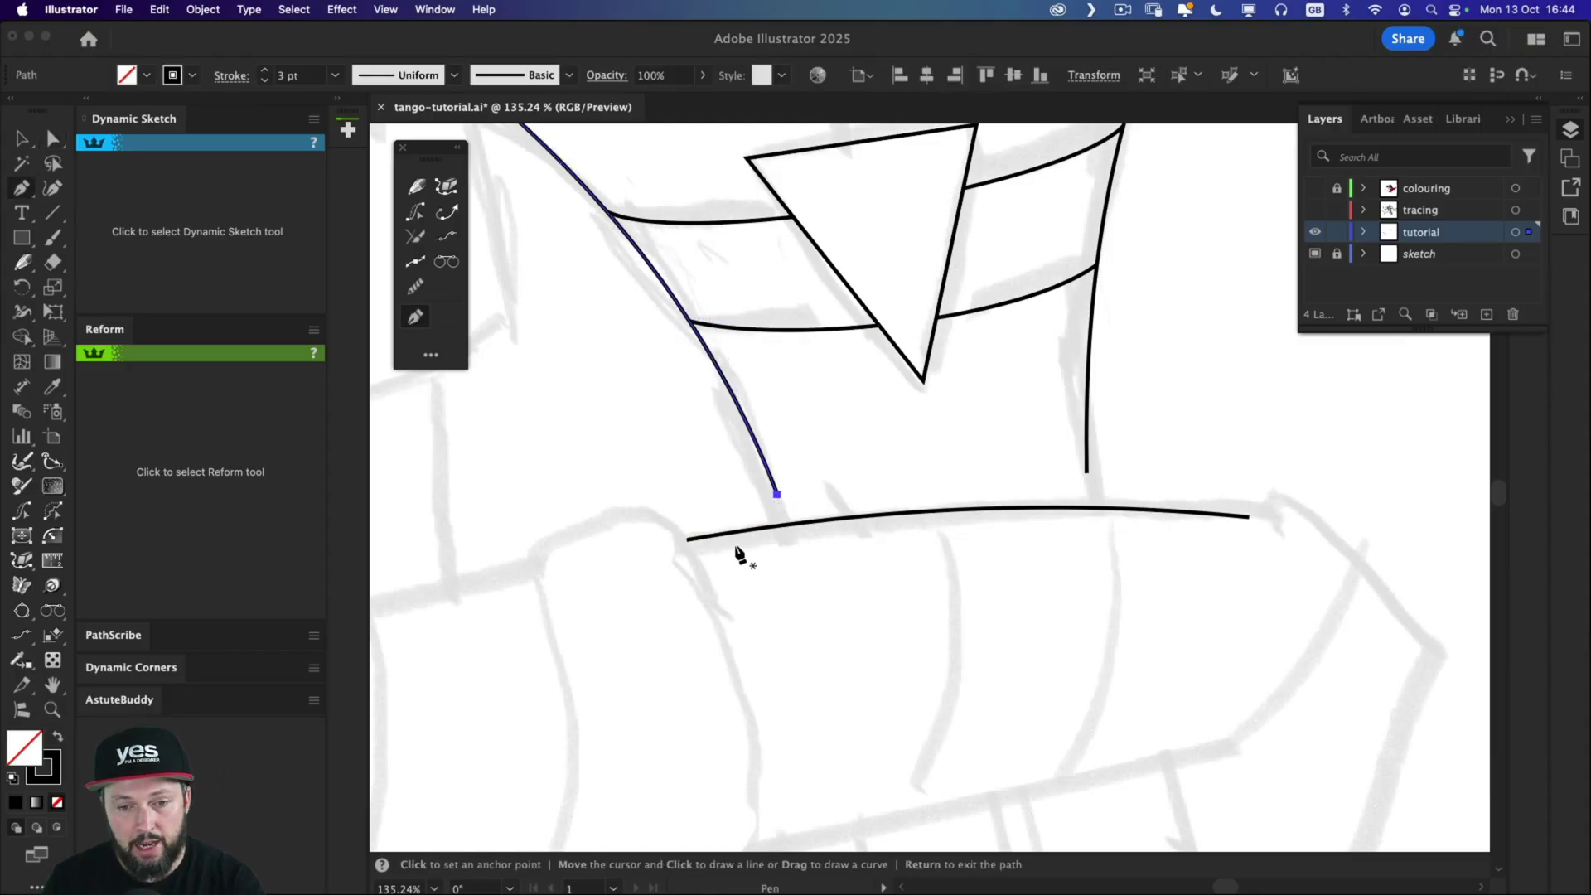
pyautogui.scroll(2, 728, 489)
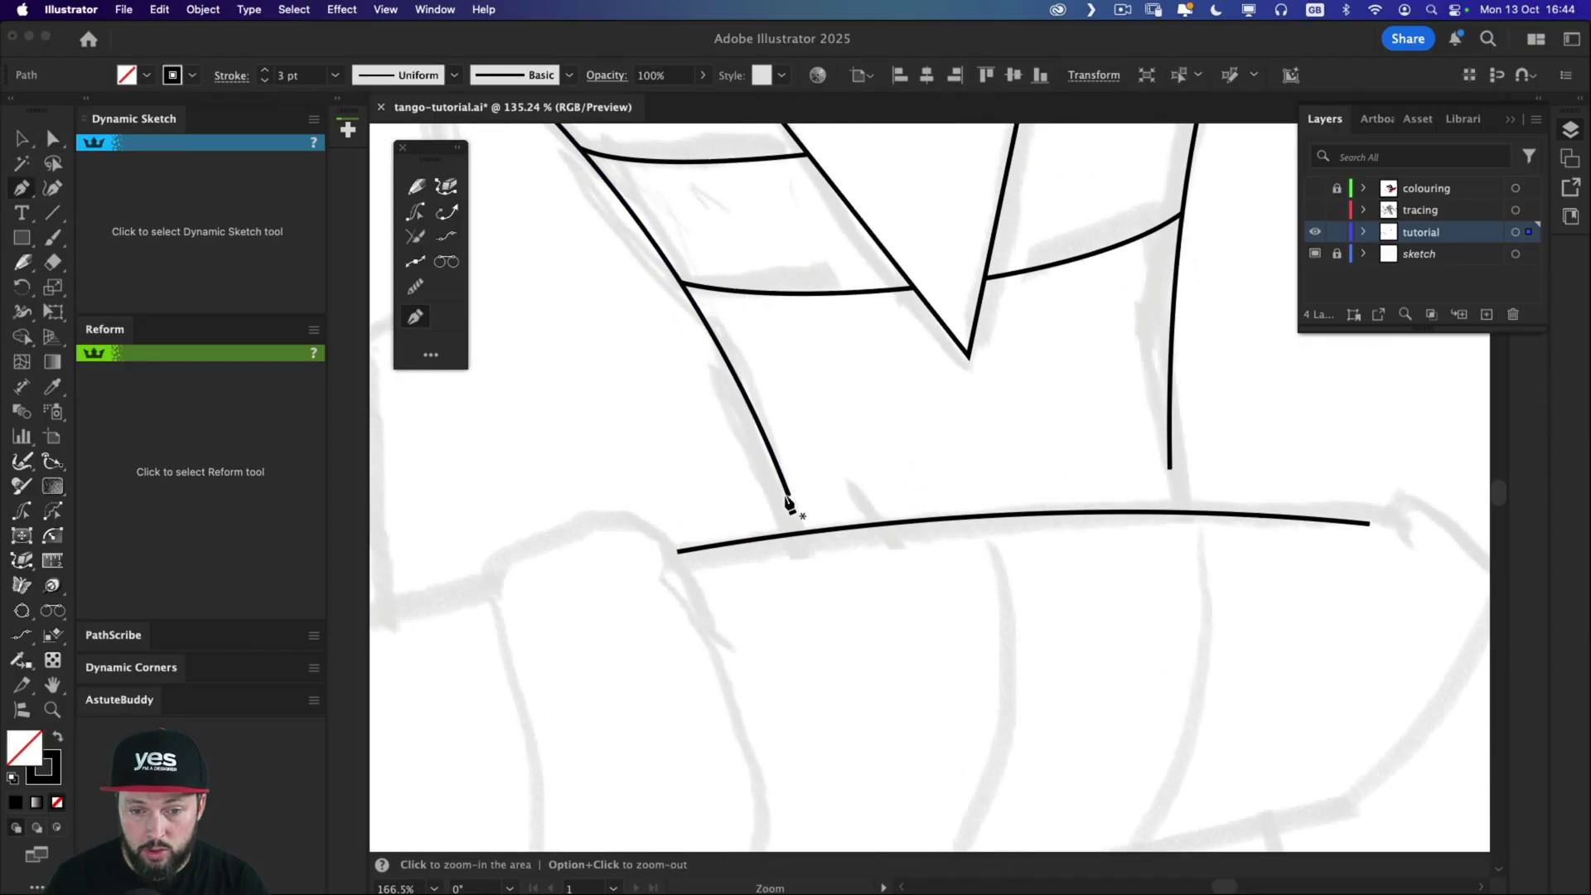
pyautogui.click(789, 496)
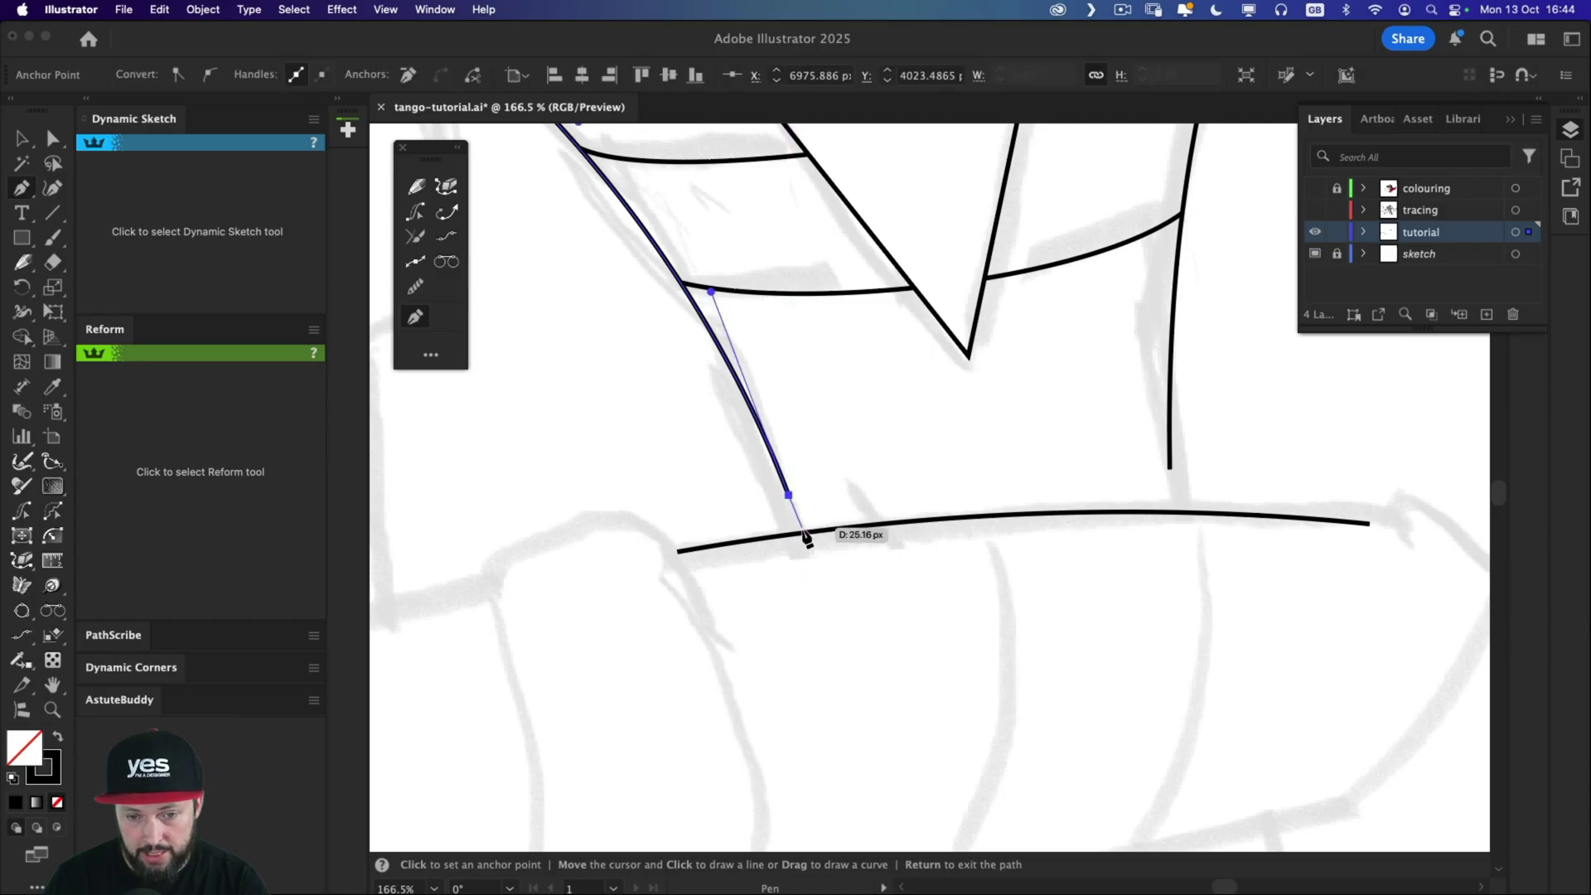
pyautogui.click(798, 532)
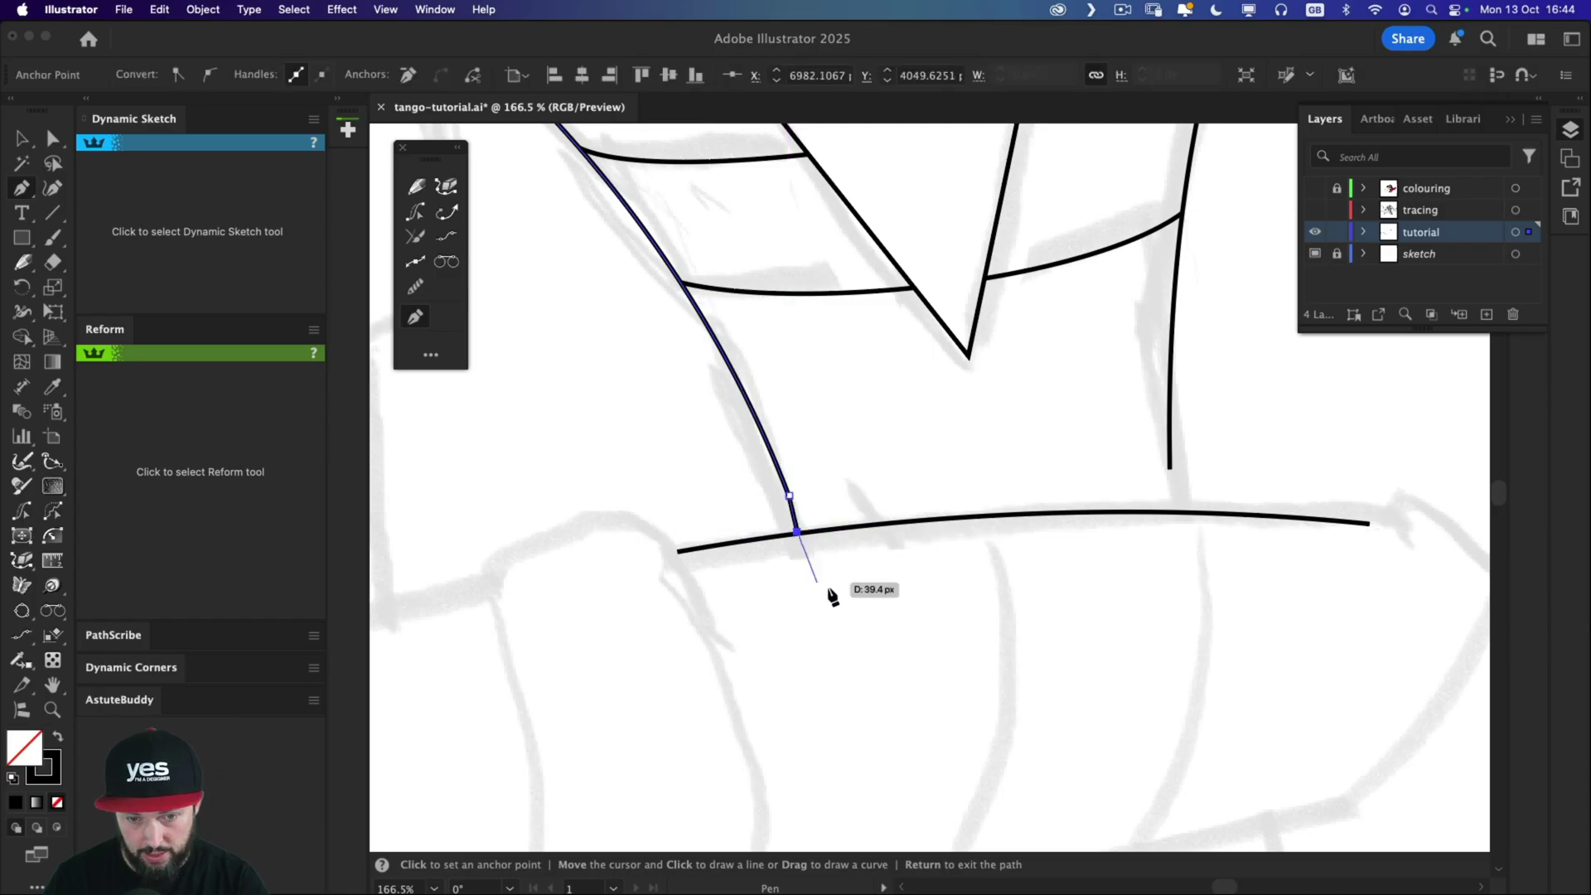
pyautogui.press('v')
pyautogui.click(775, 628)
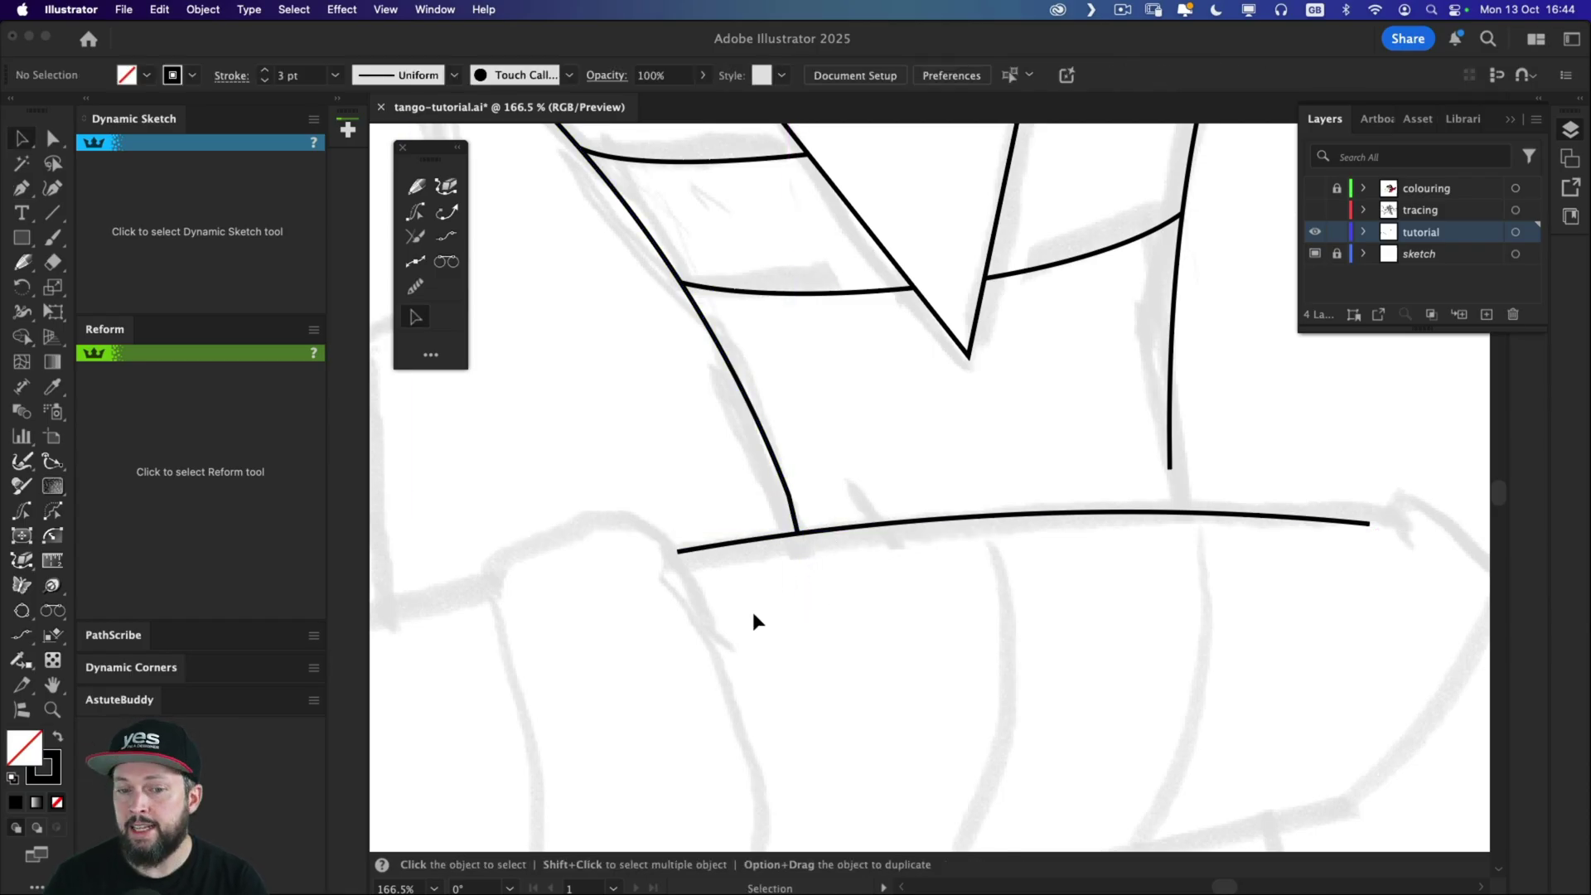
pyautogui.click(789, 520)
pyautogui.press('a')
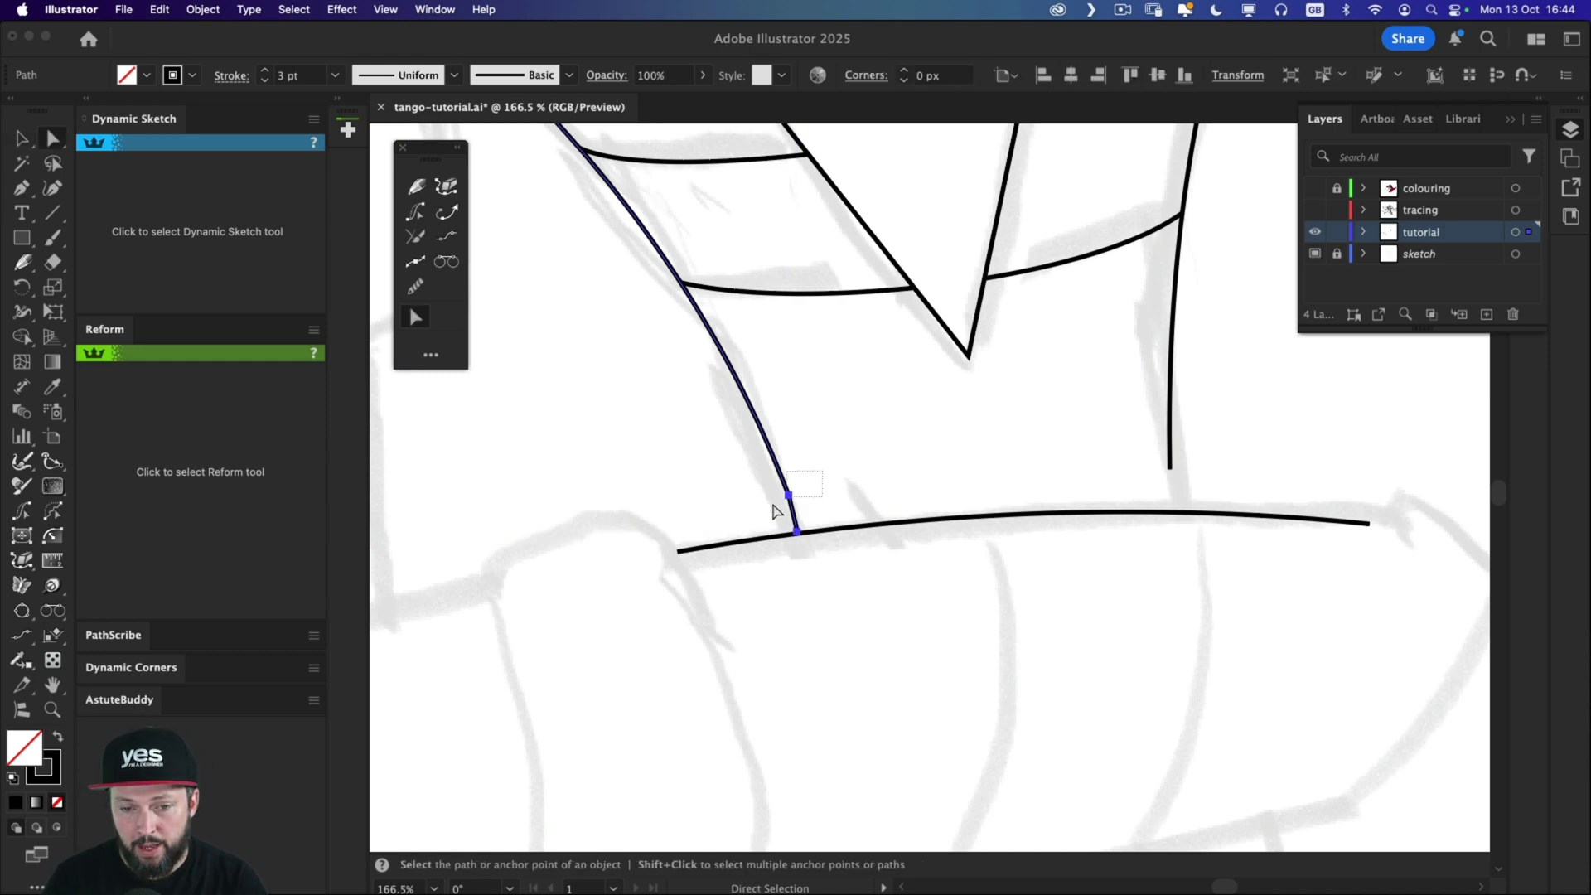
pyautogui.click(788, 496)
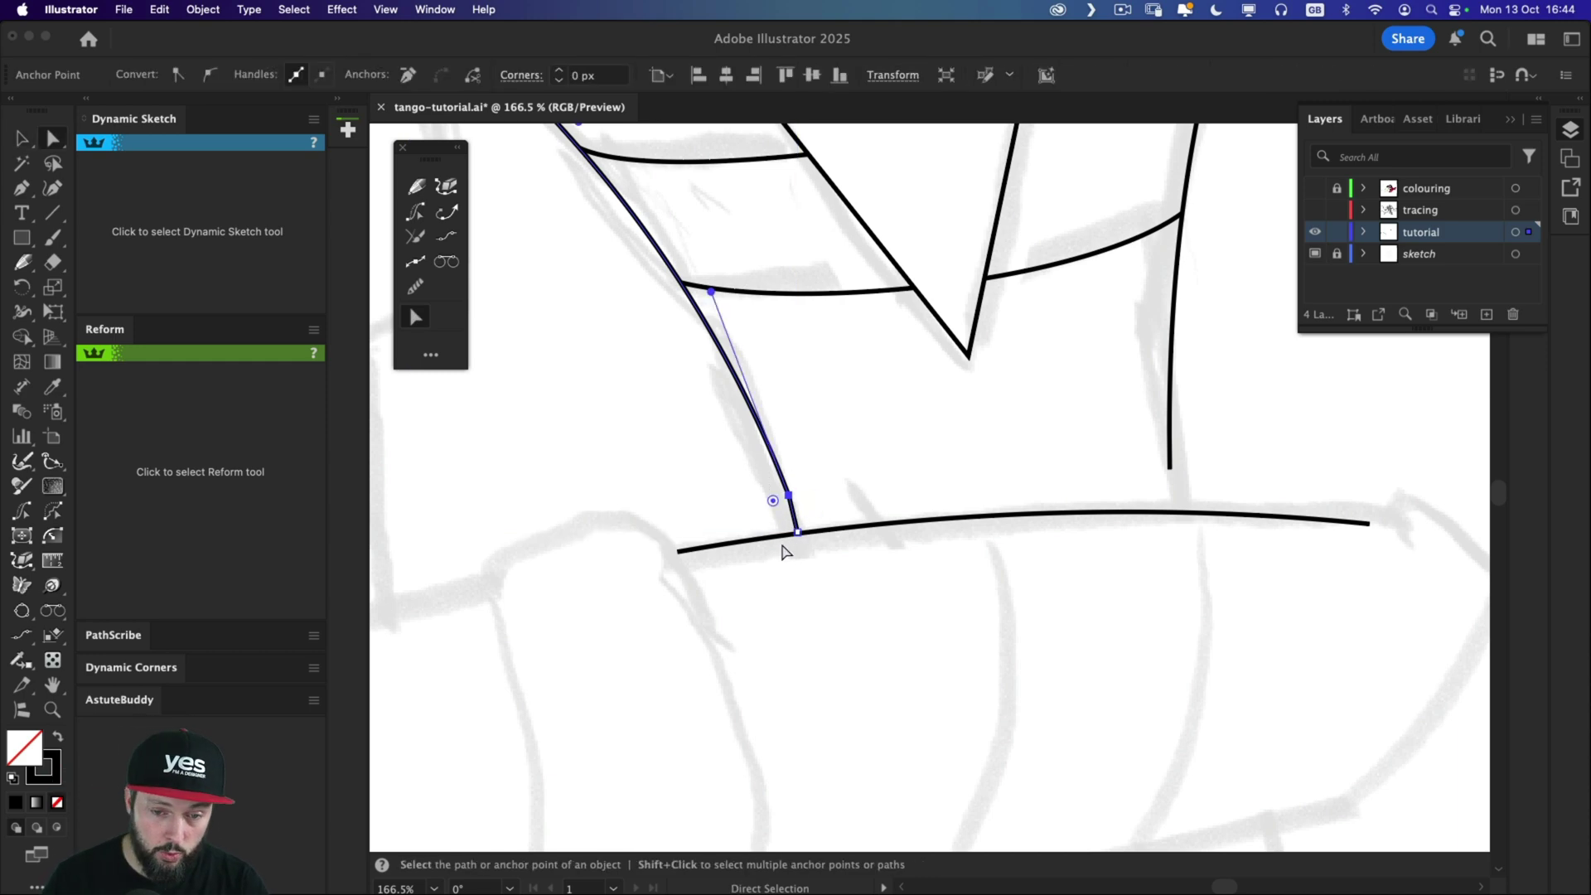
pyautogui.click(794, 514)
pyautogui.press('Delete')
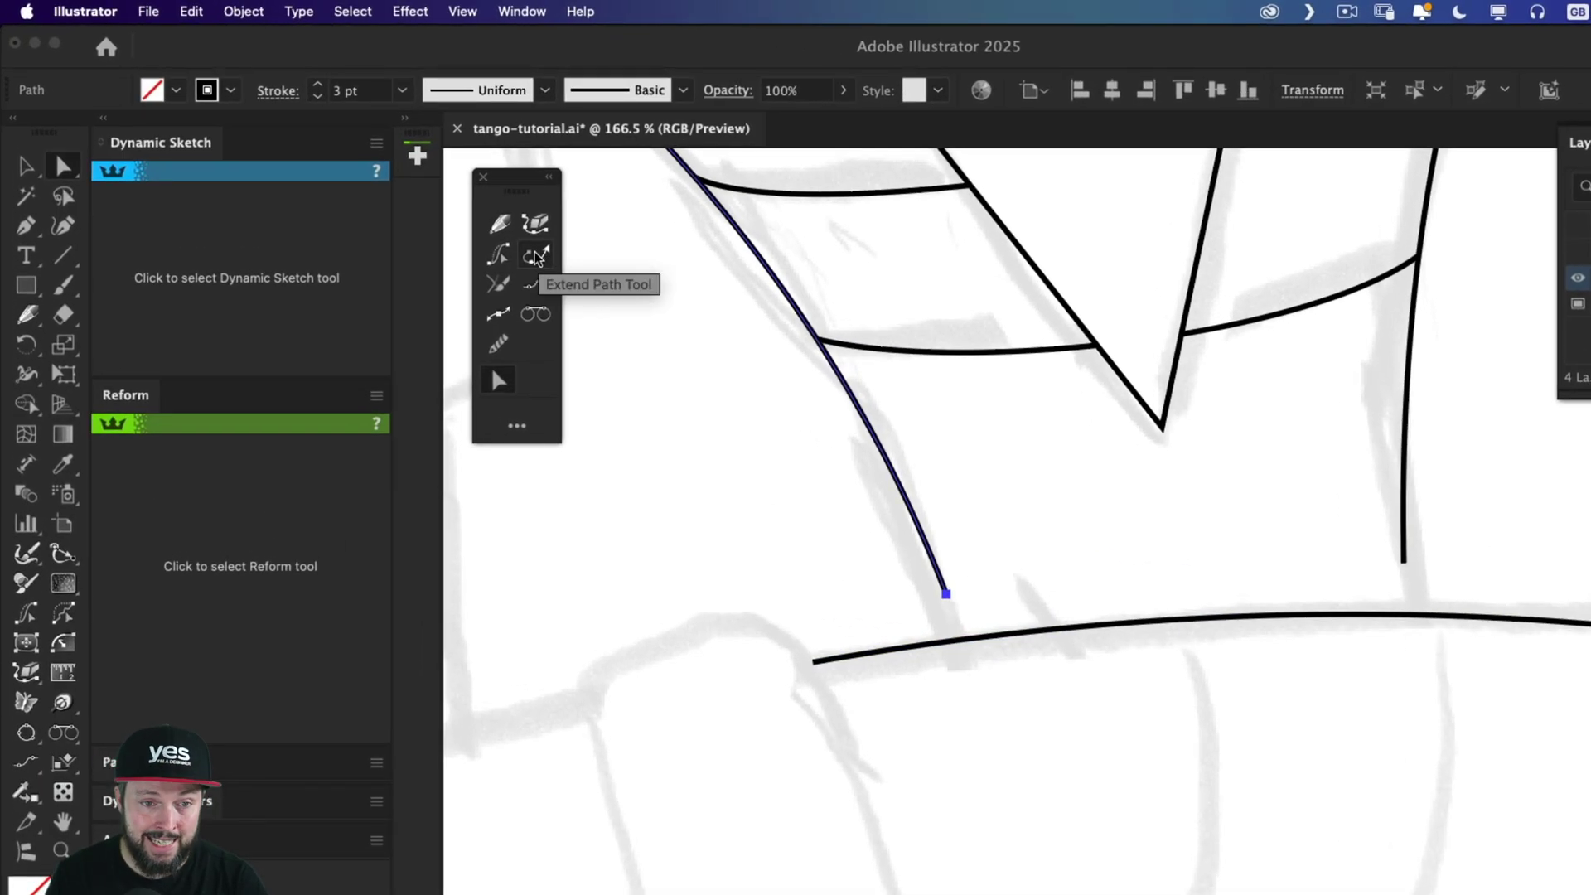
# Extend the left stroke along its curve so it ends exactly on the horizontal line.
pyautogui.click(535, 255)
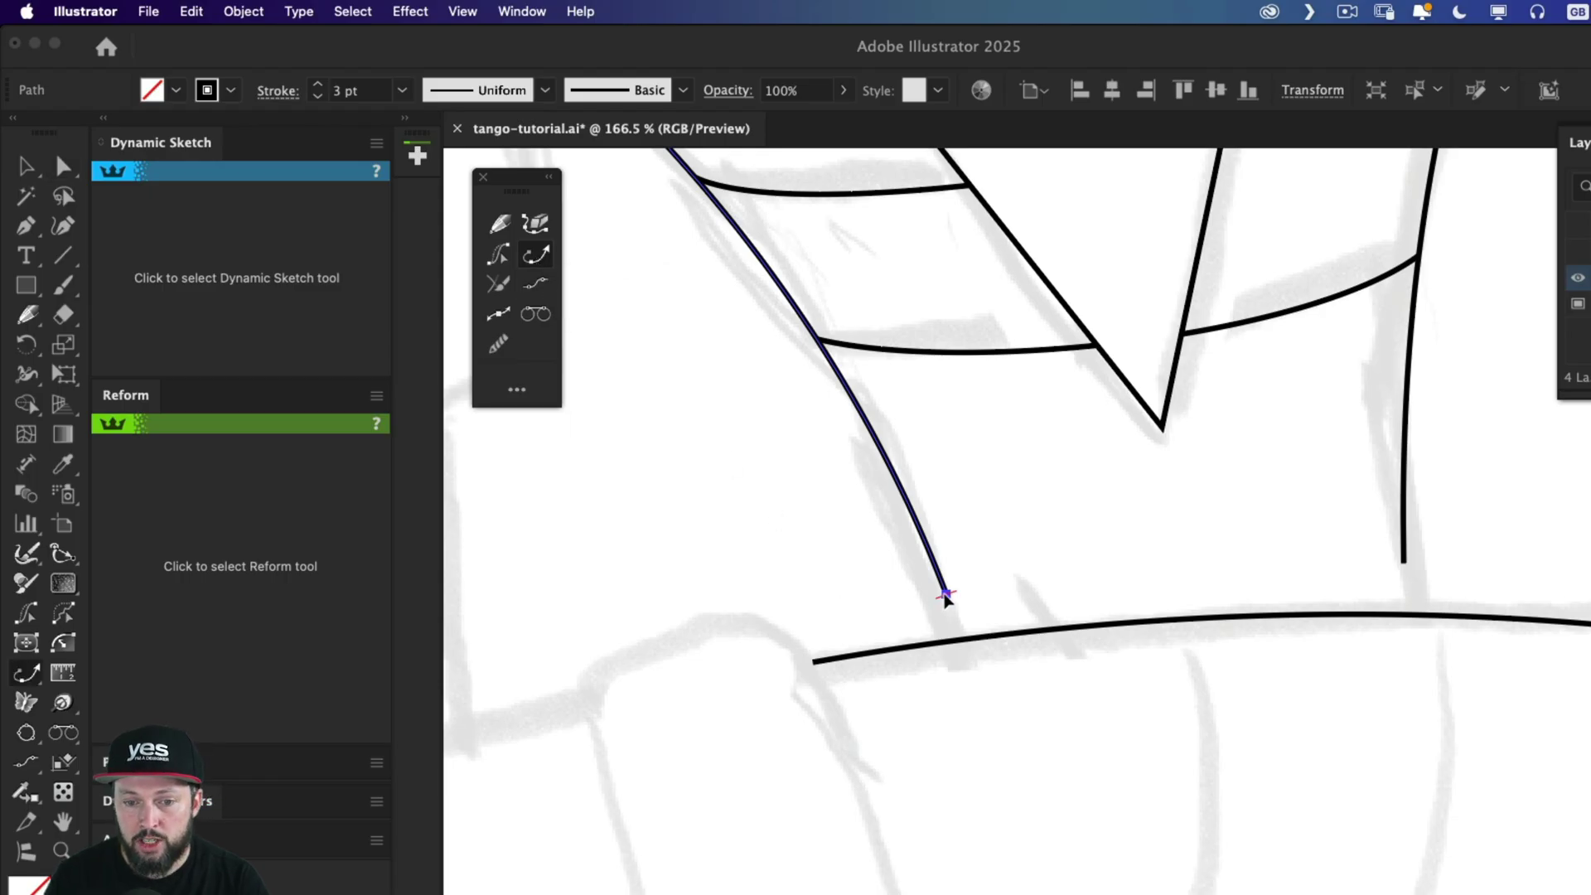
pyautogui.moveTo(945, 595); pyautogui.dragTo(964, 646)
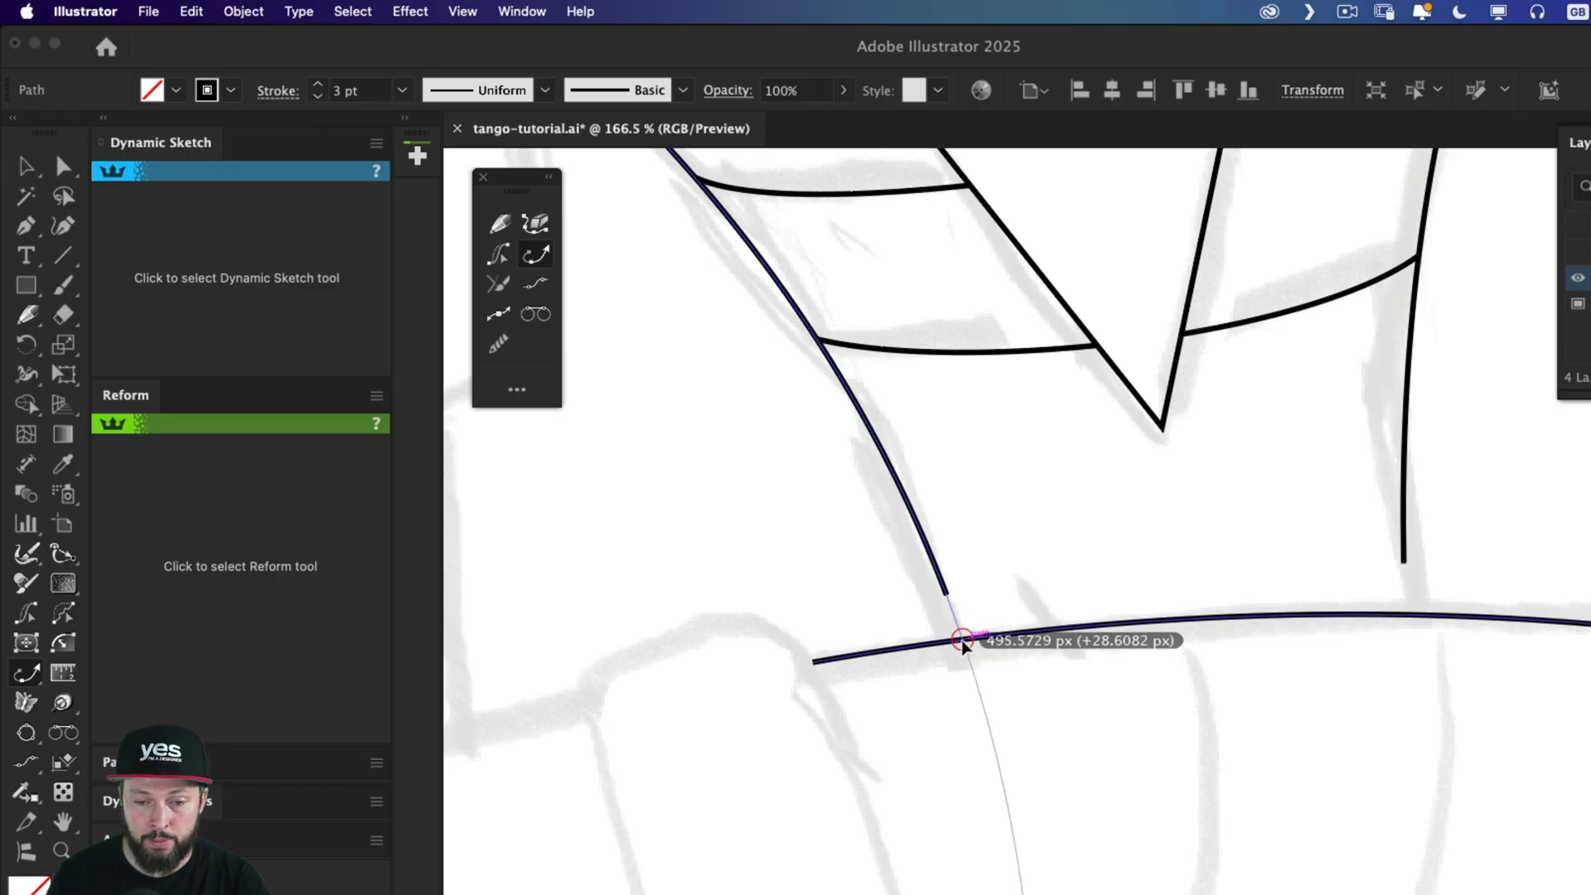
pyautogui.moveTo(964, 646); pyautogui.dragTo(962, 641)
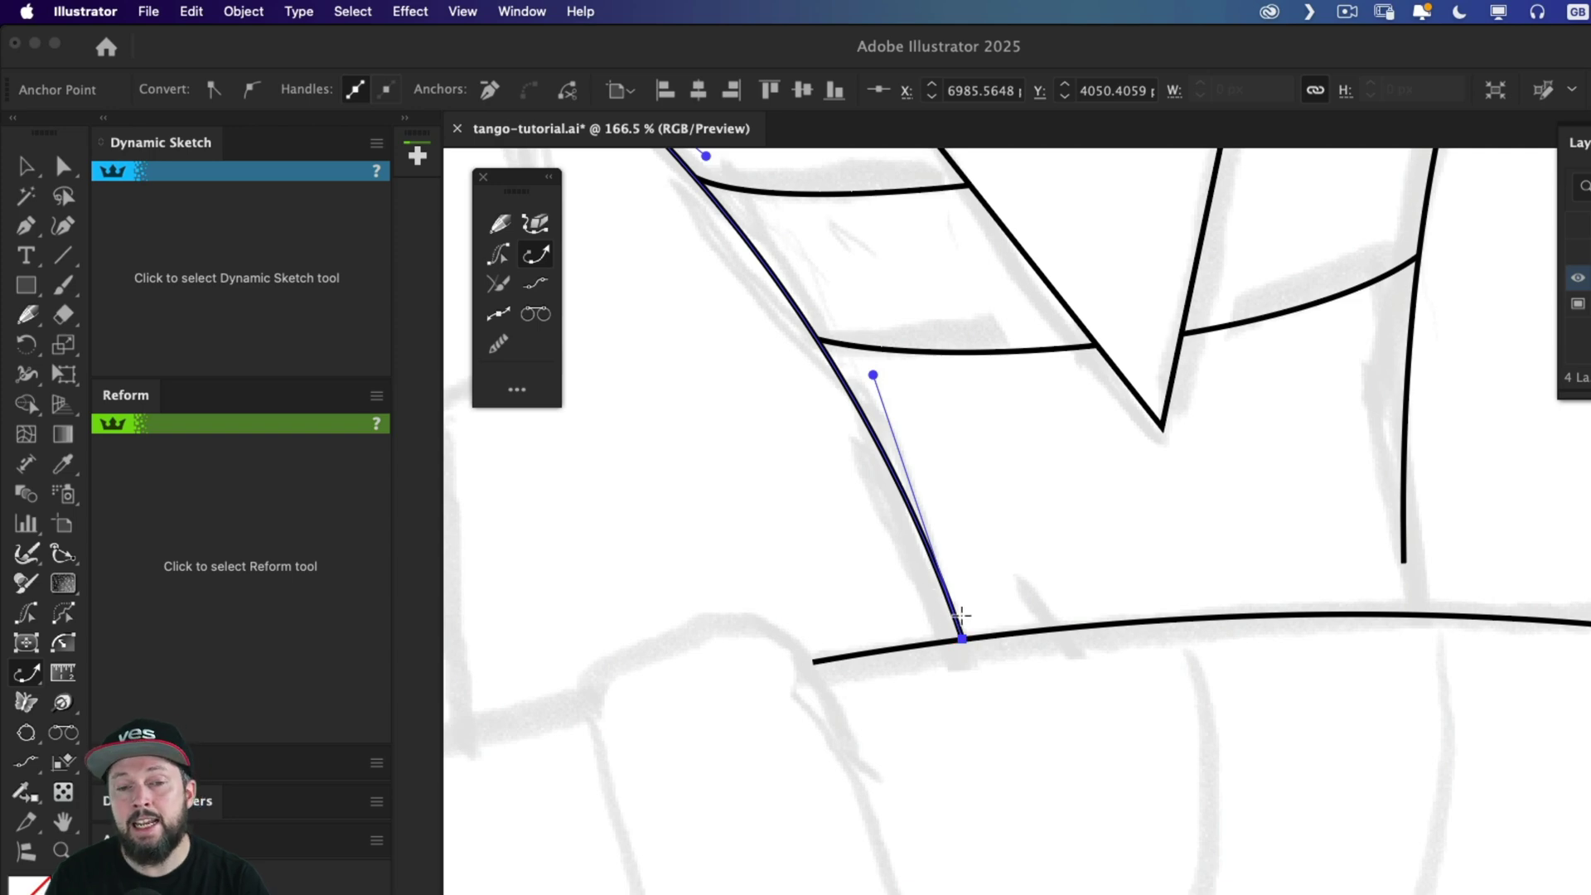
# Drag the right vertical line's bottom anchor down onto the bottom curve.
pyautogui.scroll(3, 753, 356)
pyautogui.hscroll(-1, 753, 355)
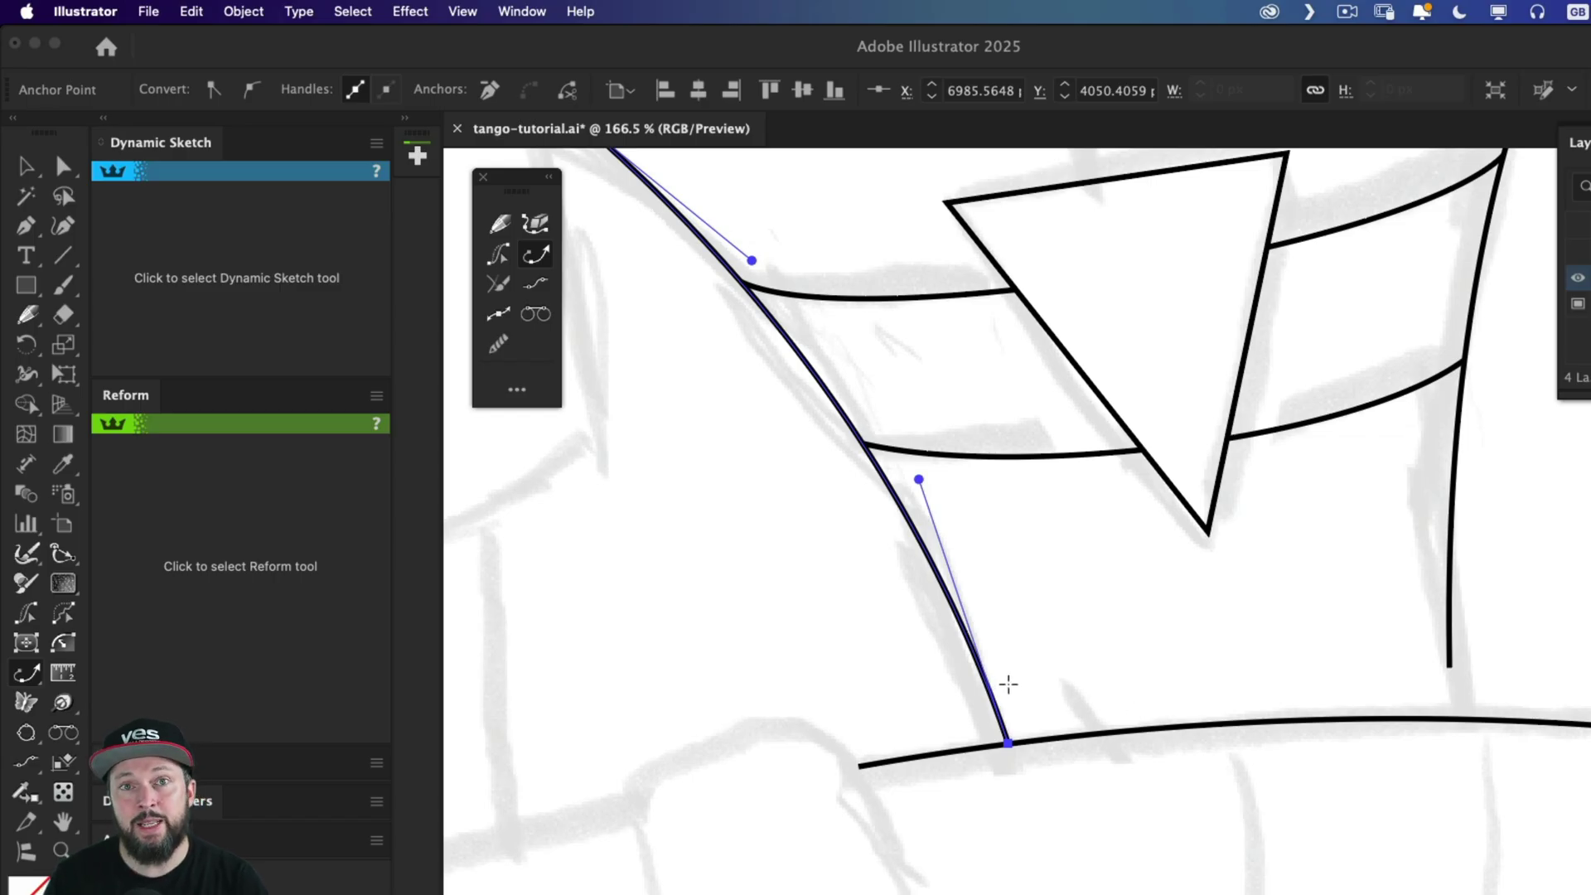
pyautogui.hscroll(5, 1328, 672)
pyautogui.scroll(1, 1329, 671)
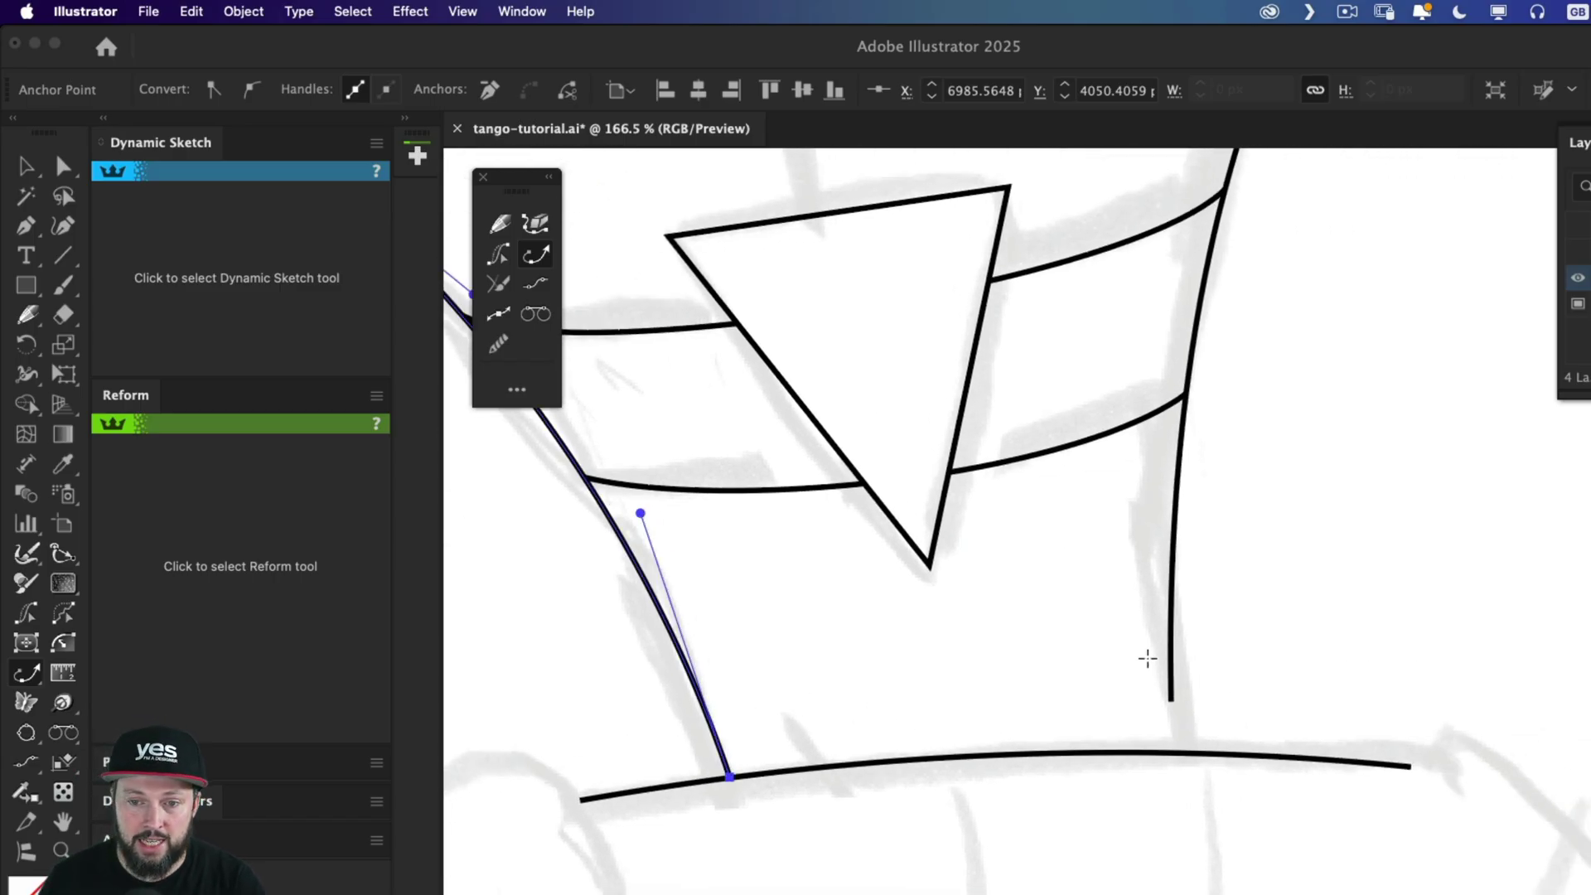
pyautogui.click(1177, 711)
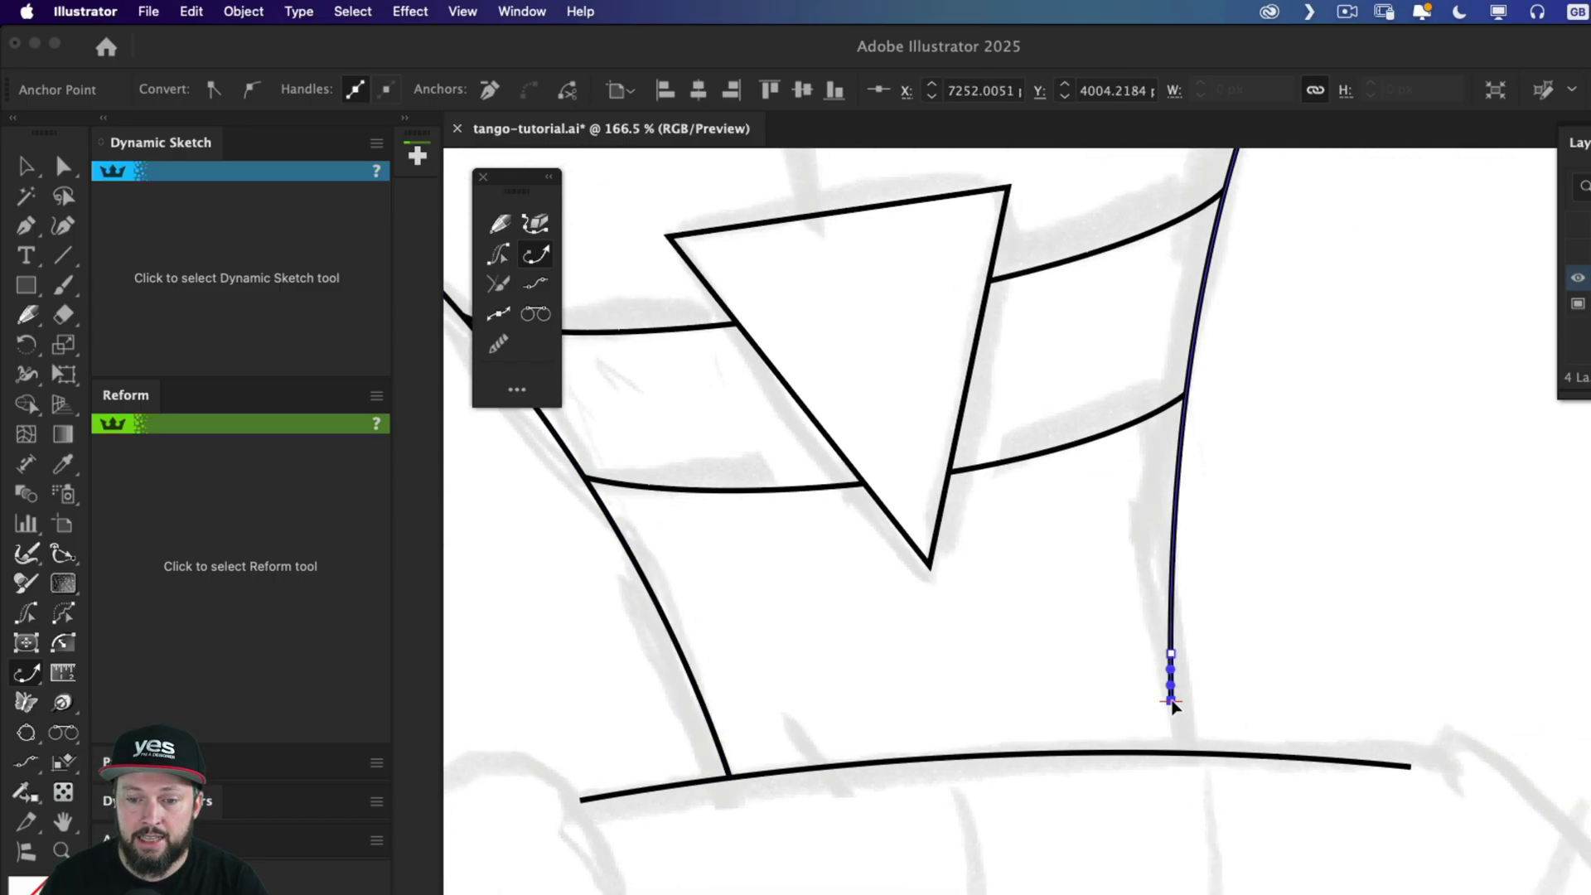
pyautogui.moveTo(1172, 703); pyautogui.dragTo(1178, 761)
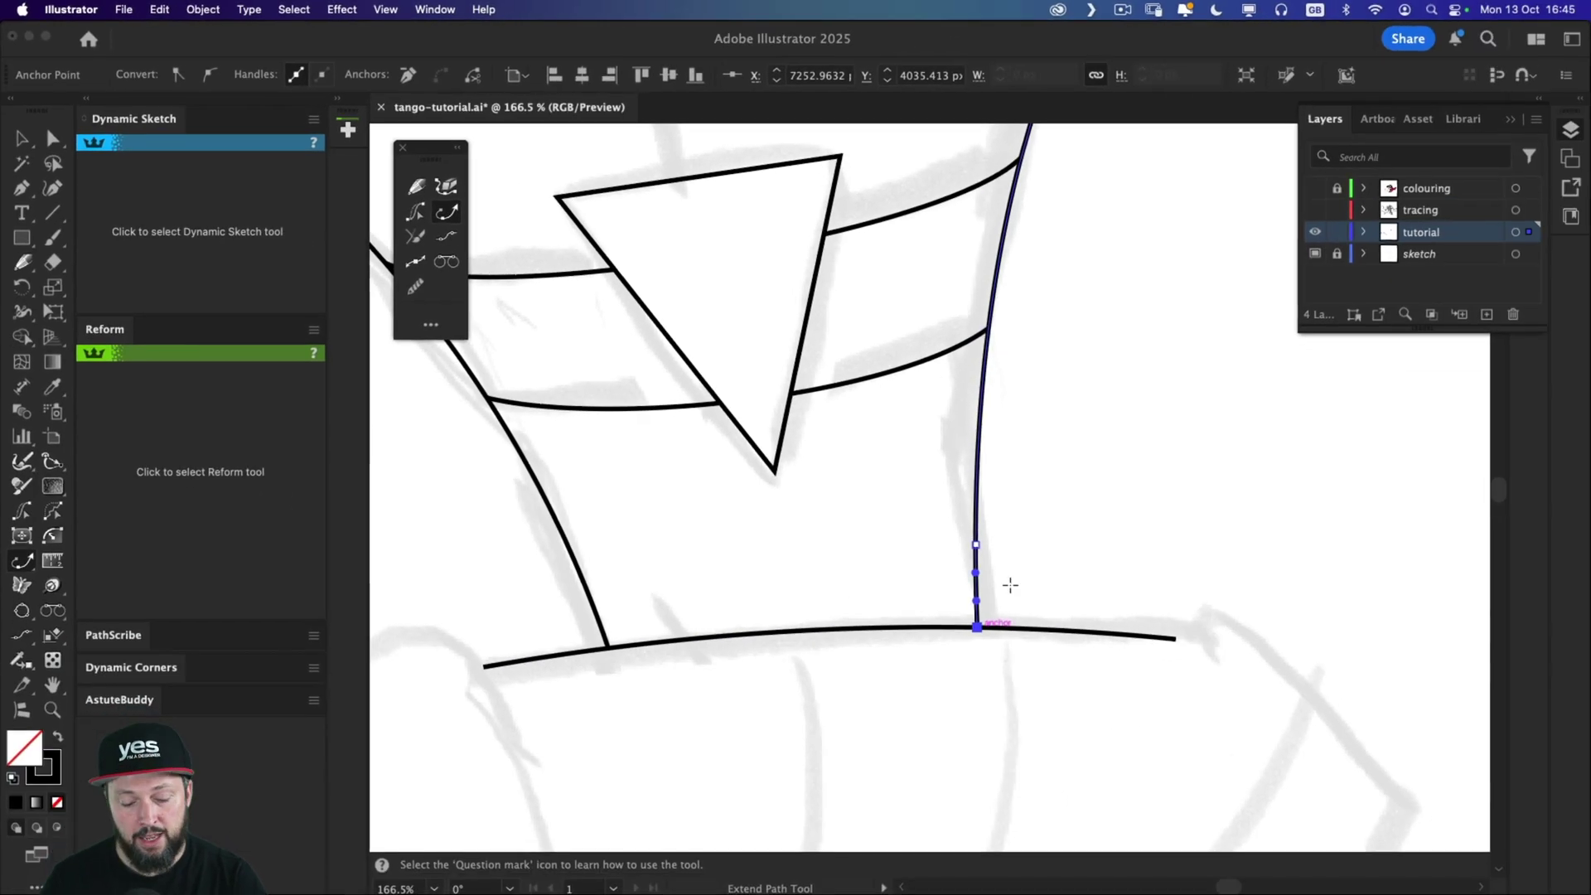
# Check the paths in Outline mode and select all the artwork.
pyautogui.press('v')
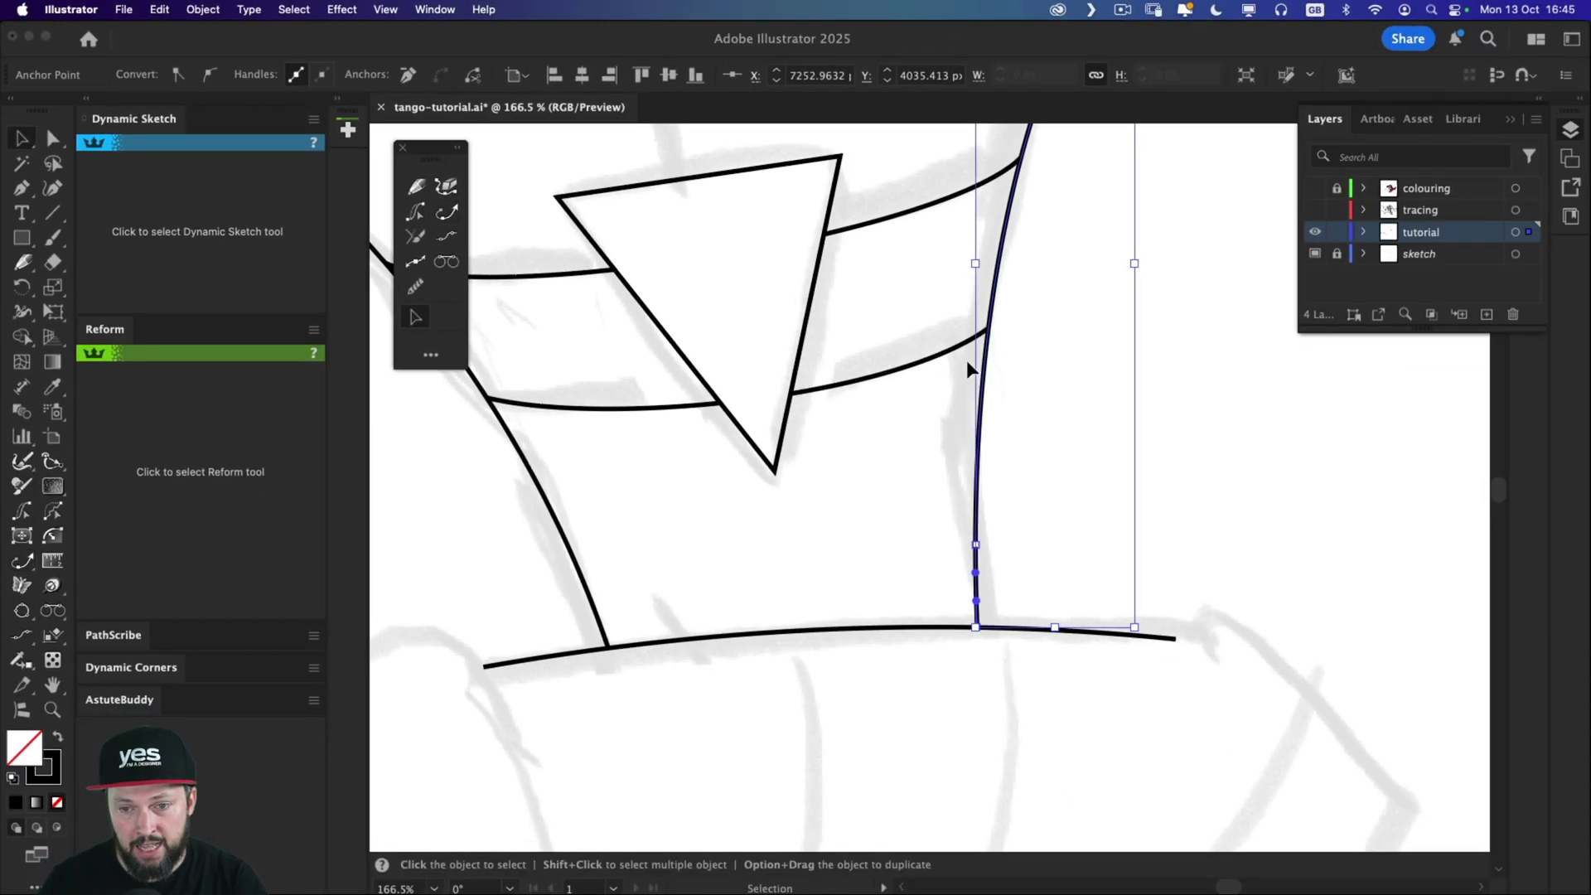
pyautogui.press('a')
pyautogui.click(969, 340)
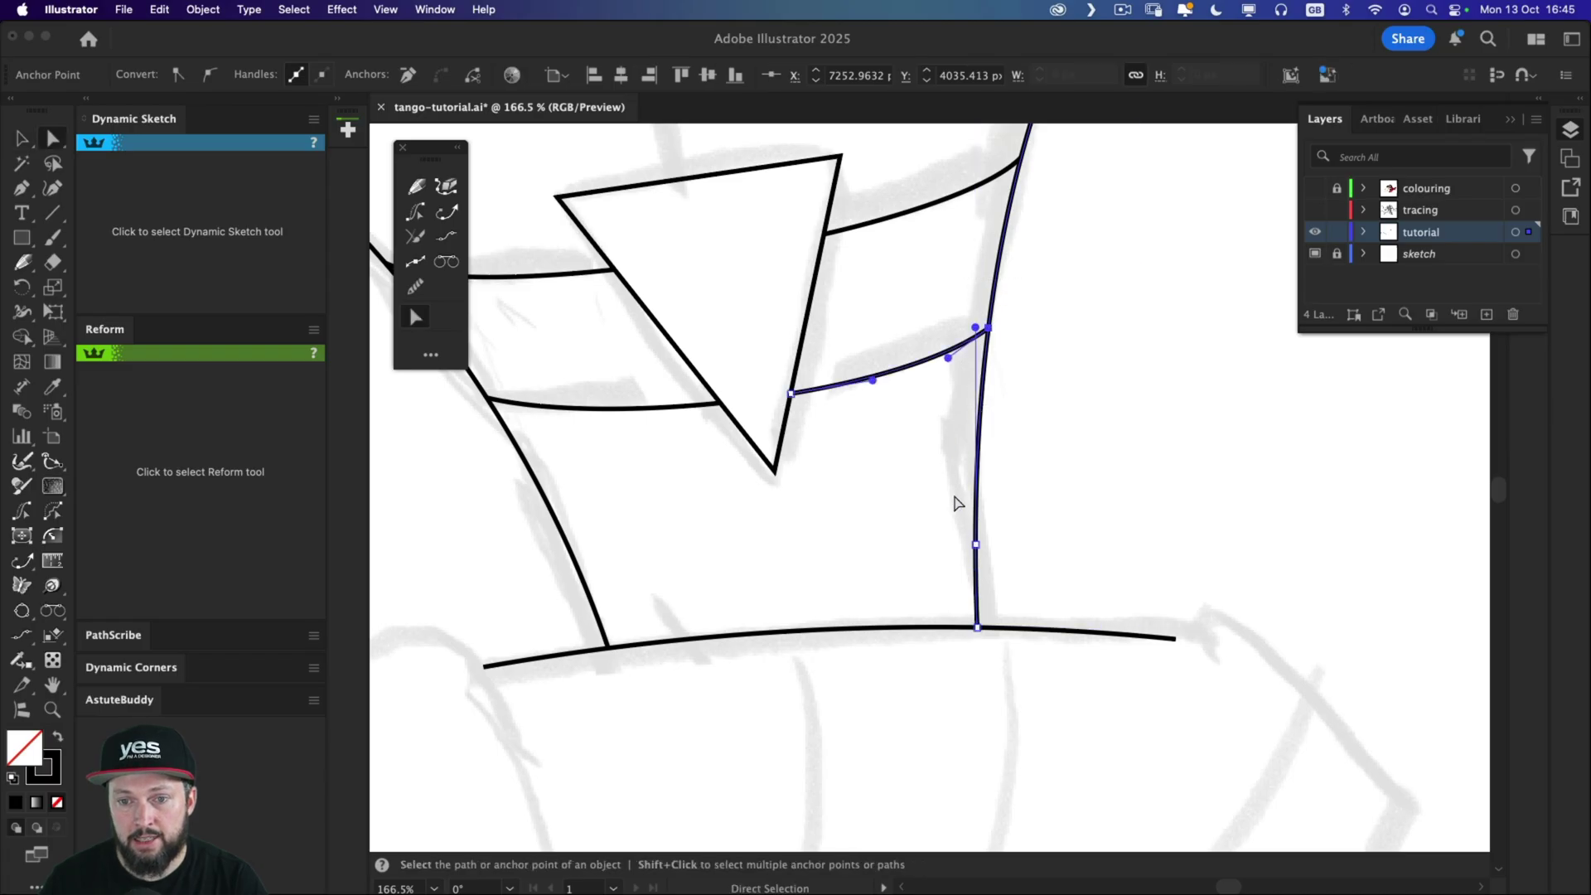
pyautogui.click(1027, 391)
pyautogui.press('super+y')
pyautogui.moveTo(1098, 331); pyautogui.dragTo(1073, 501)
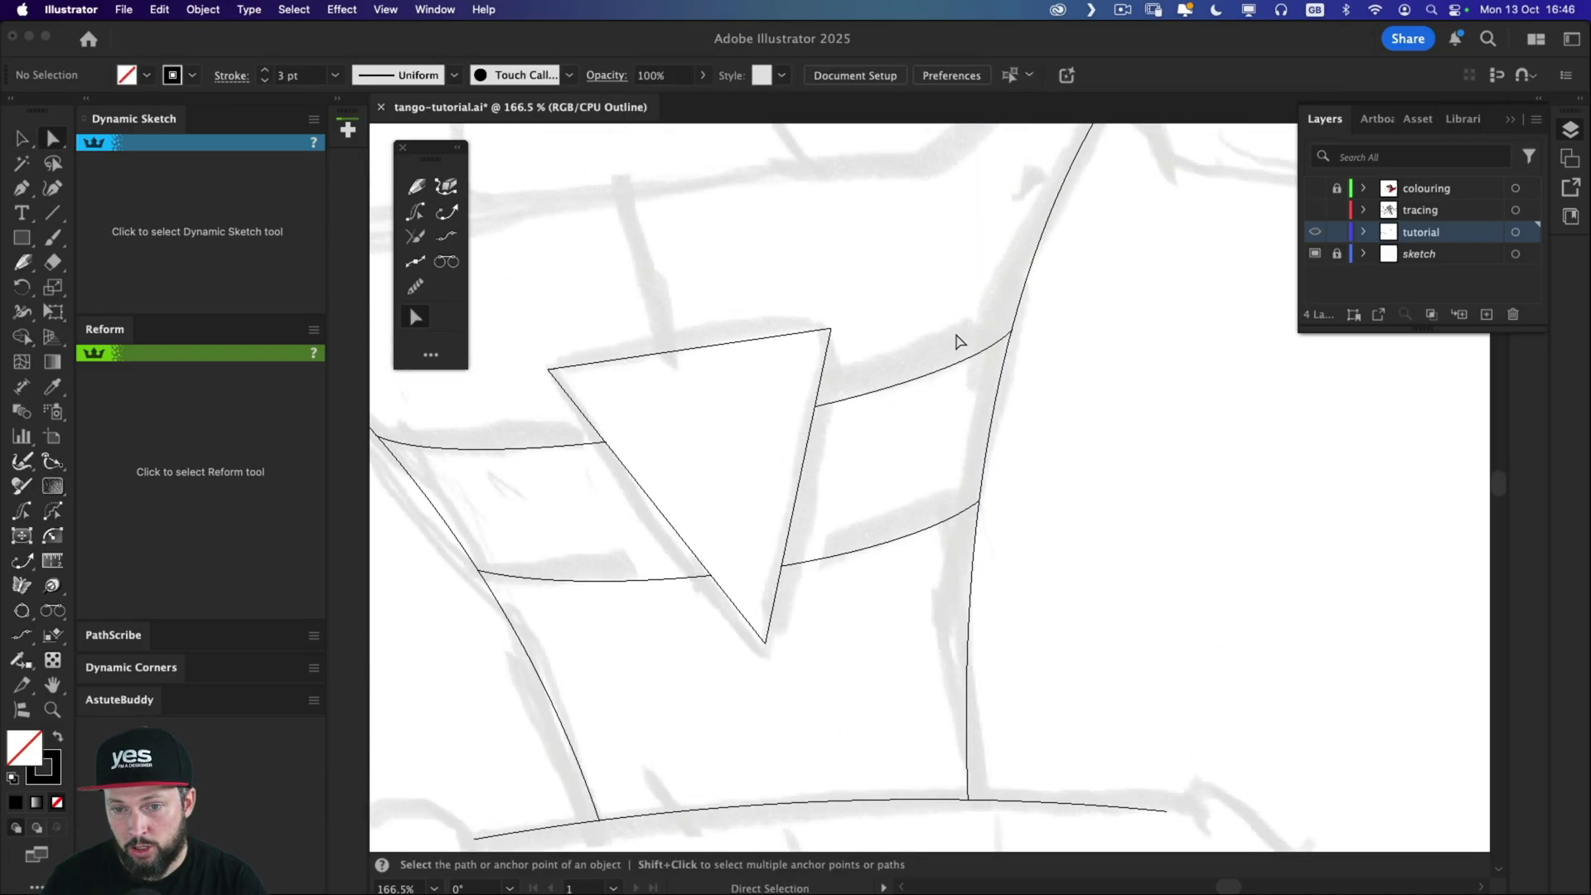
pyautogui.press('super+a')
pyautogui.press('super+y')
pyautogui.scroll(-3, 981, 429)
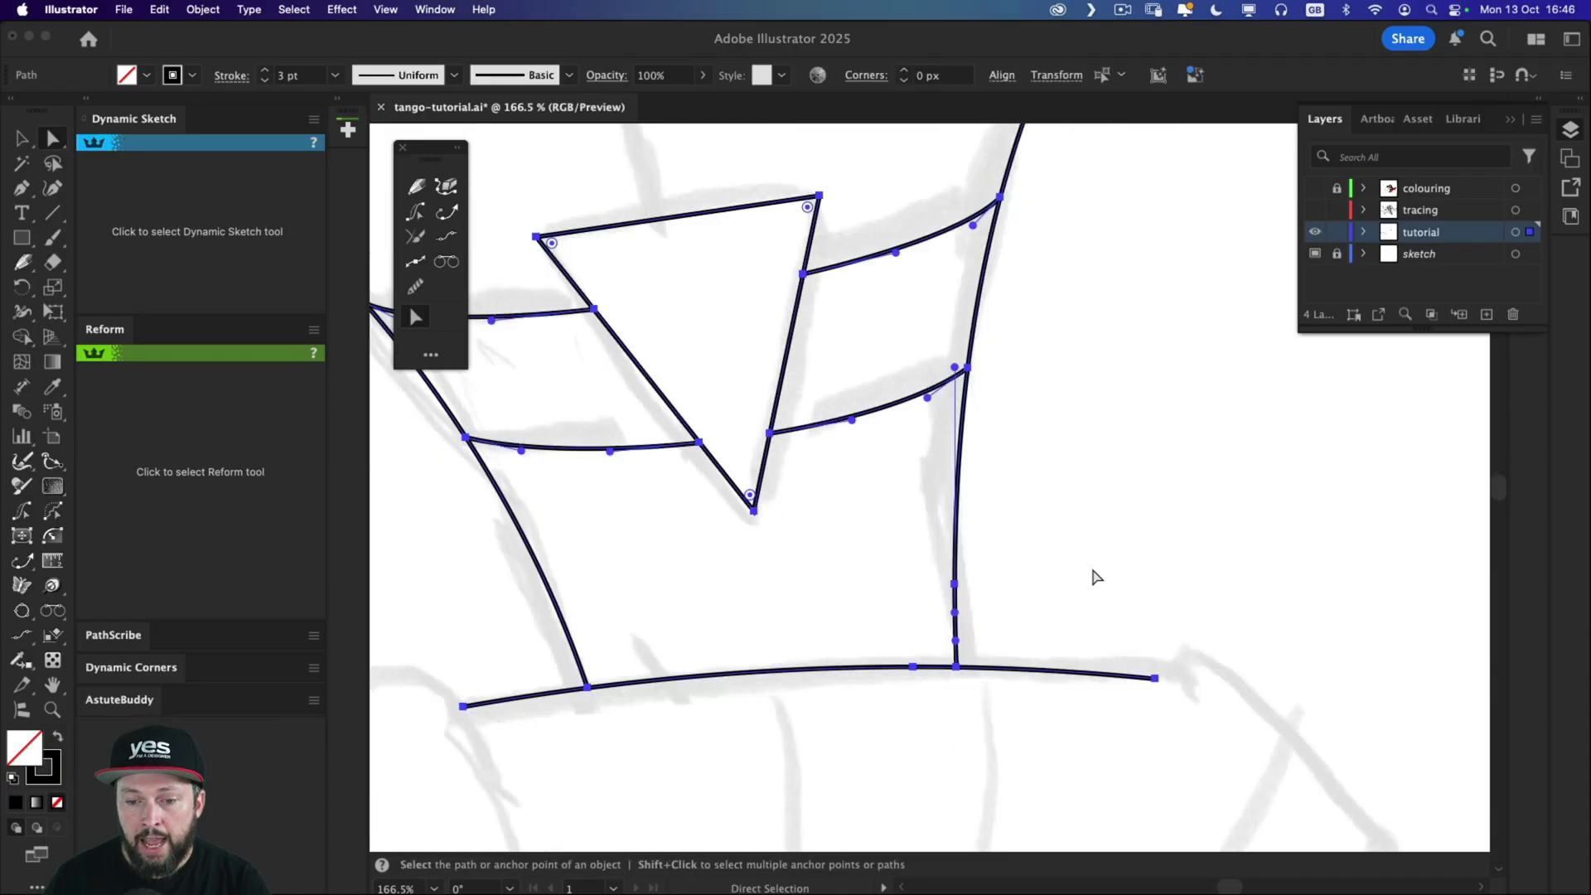
# Remove surplus anchors from the right vertical line and bottom curve with Smart Remove Brush.
pyautogui.click(447, 185)
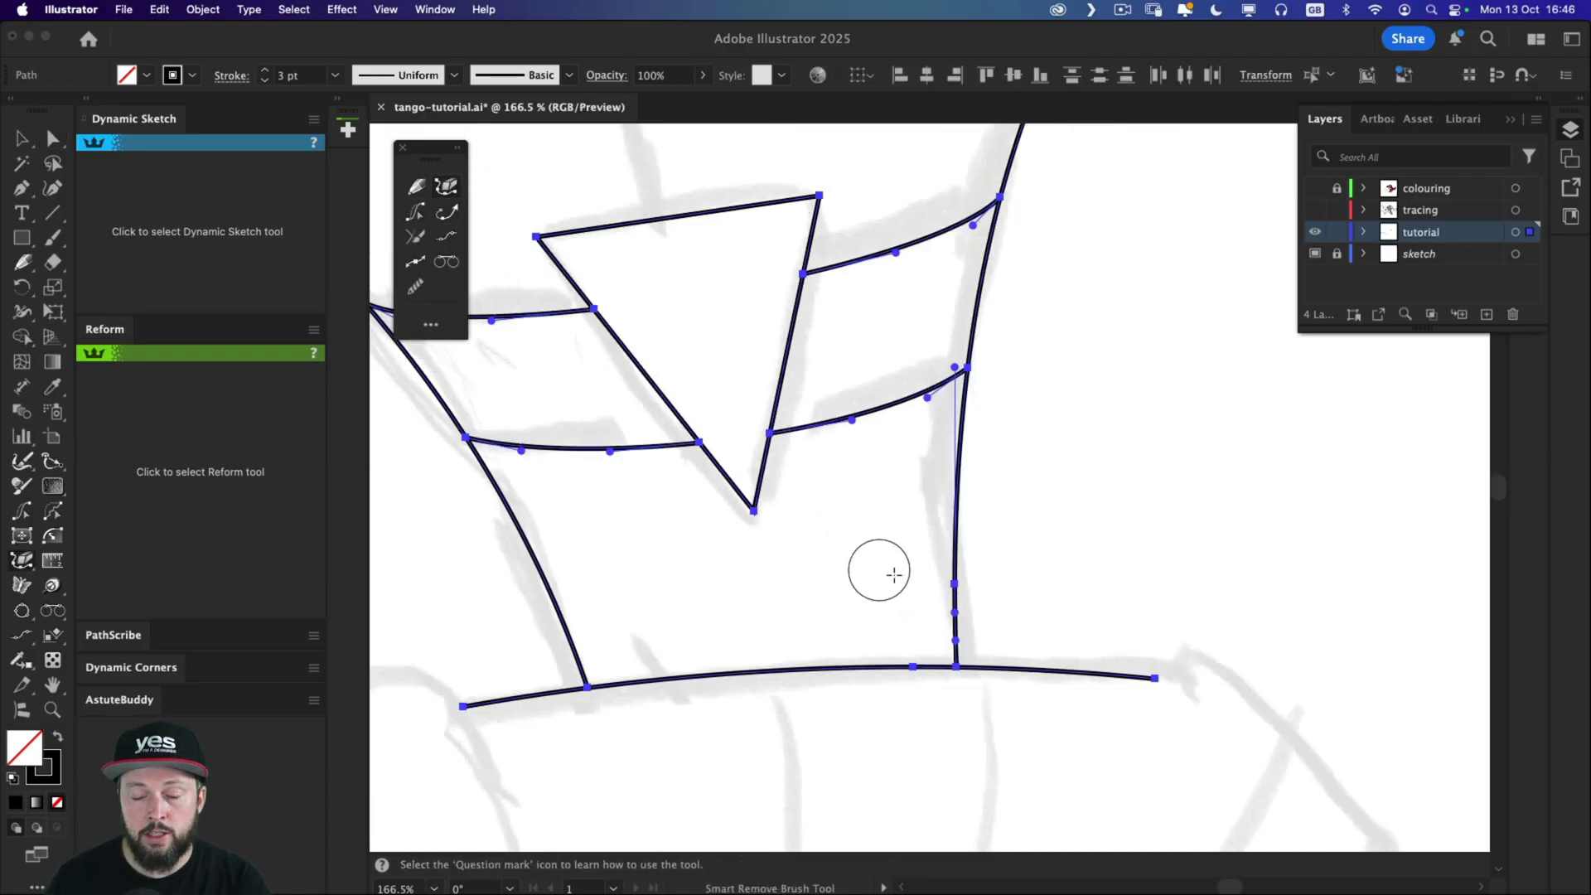
pyautogui.moveTo(941, 604); pyautogui.dragTo(977, 572)
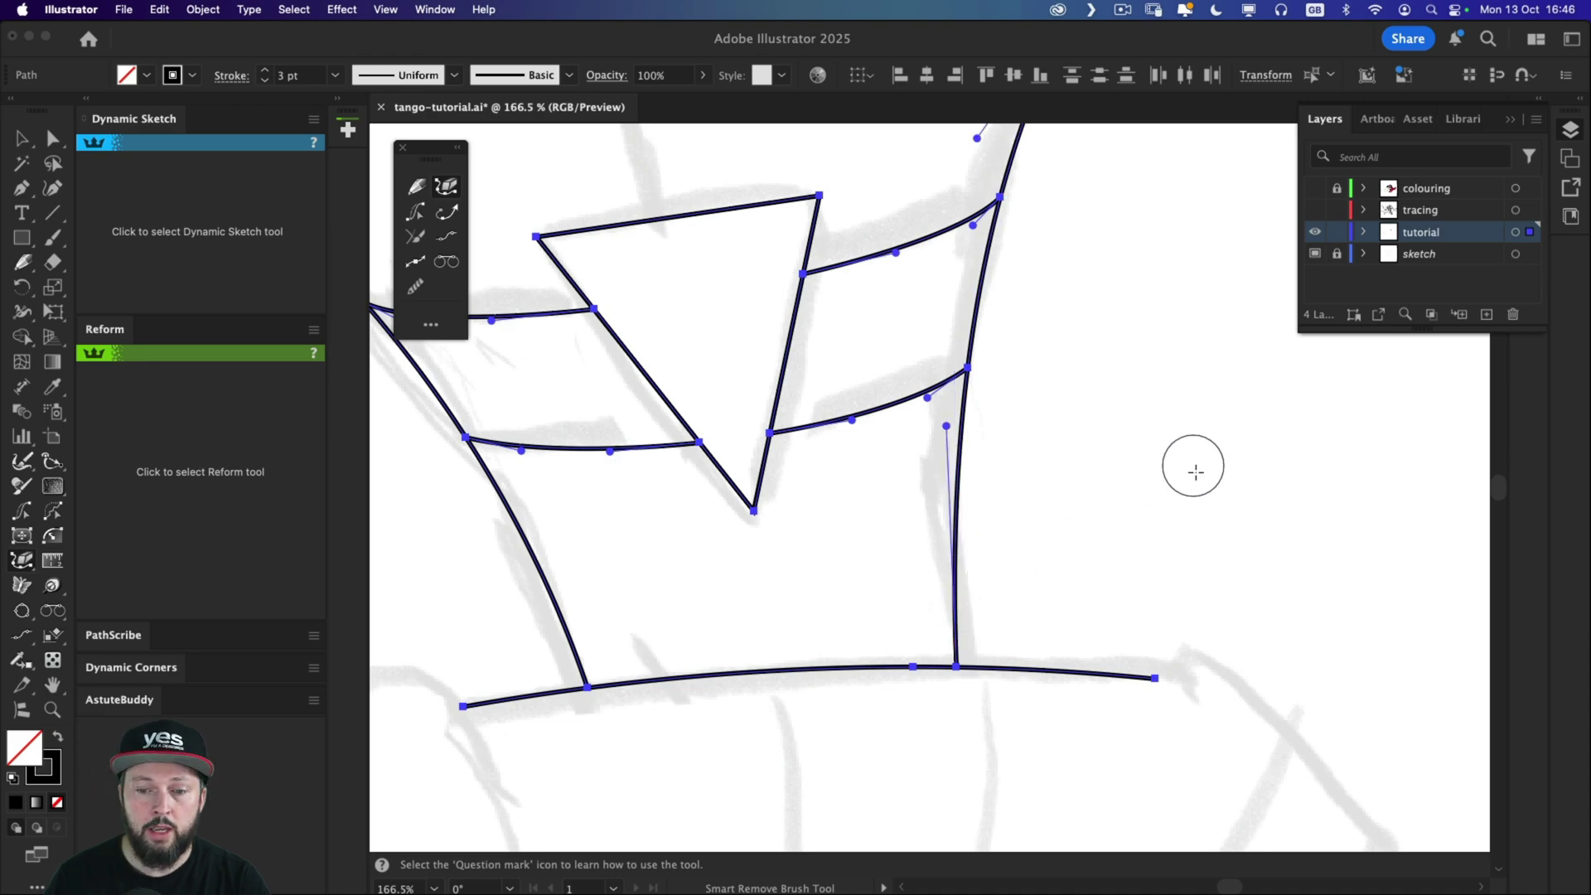
pyautogui.press('space')
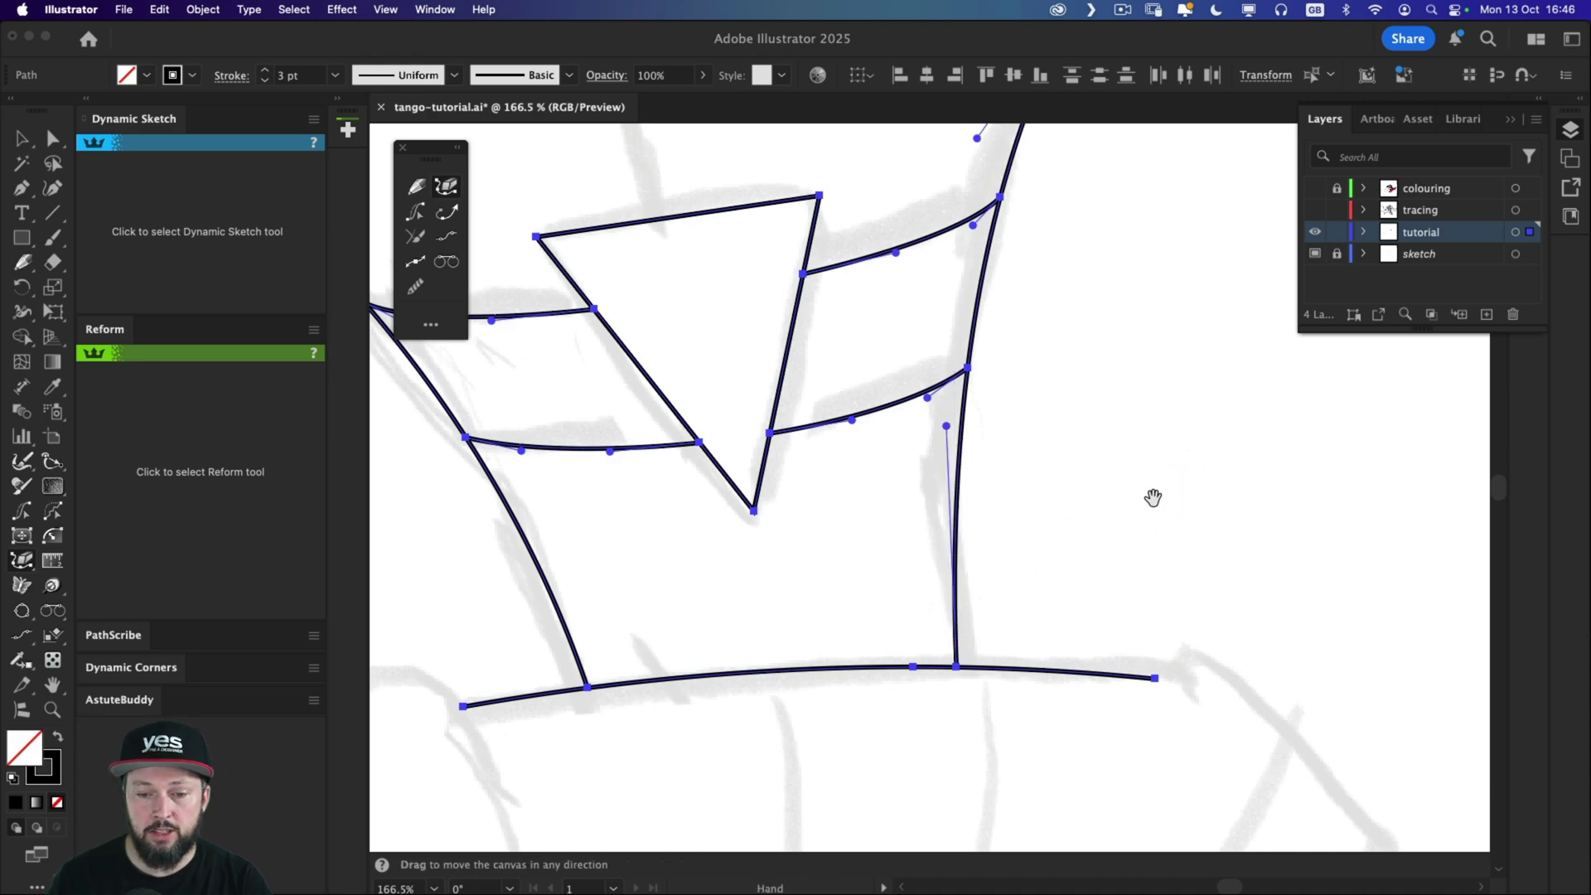
pyautogui.hscroll(-5, 1153, 498)
pyautogui.scroll(-2, 1153, 497)
pyautogui.moveTo(1030, 643); pyautogui.dragTo(1007, 638)
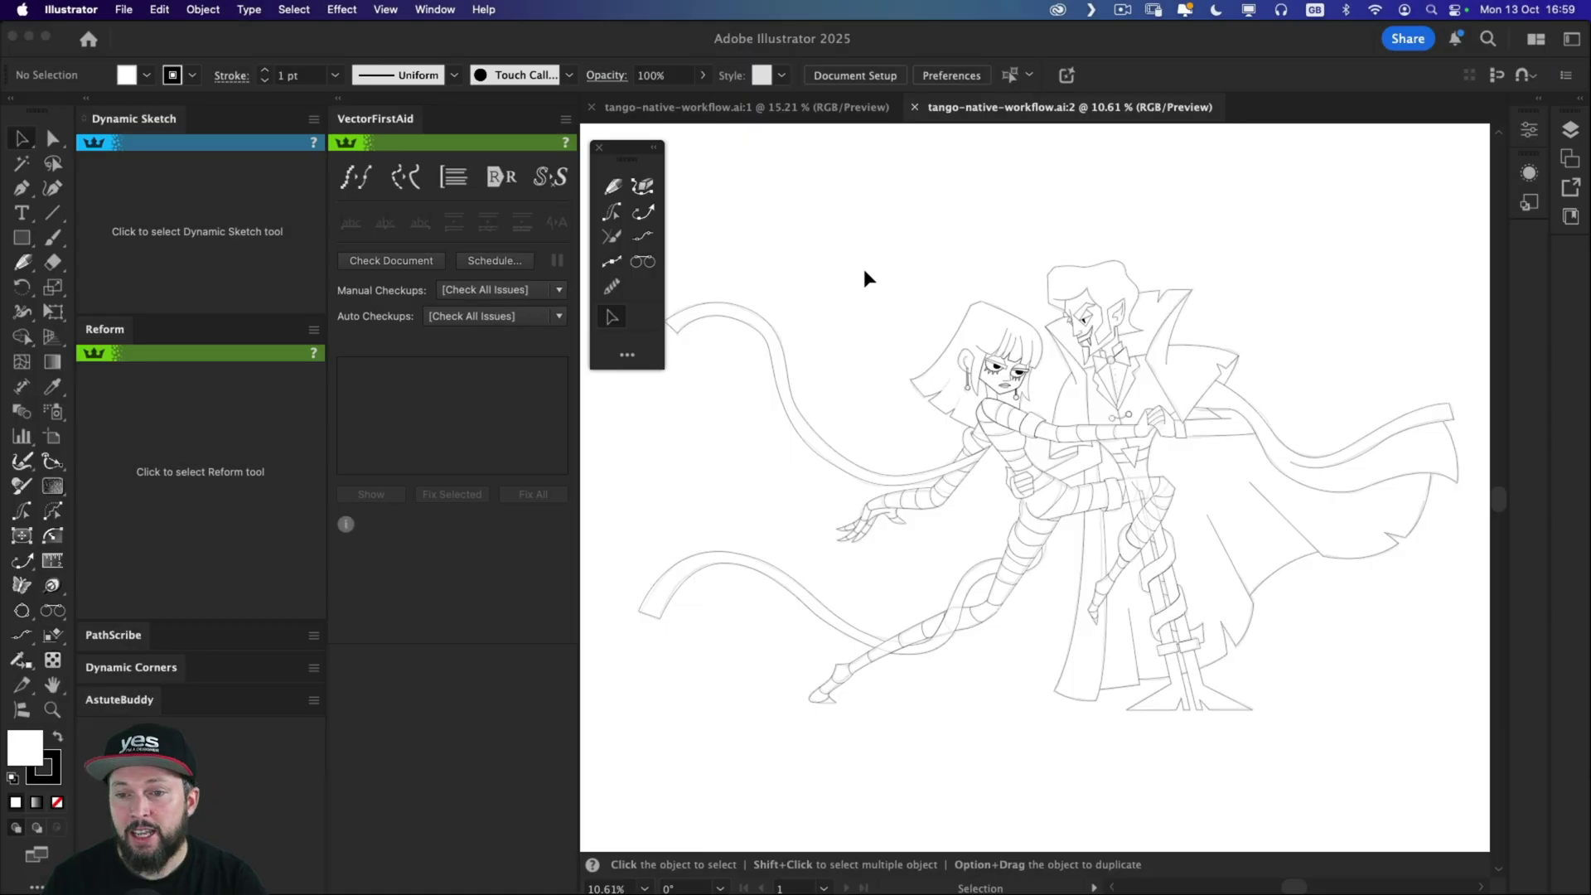
# Return to the Selection tool and select all the tango artwork with Cmd+A.
pyautogui.press('a')
pyautogui.press('v')
pyautogui.press('super+a')
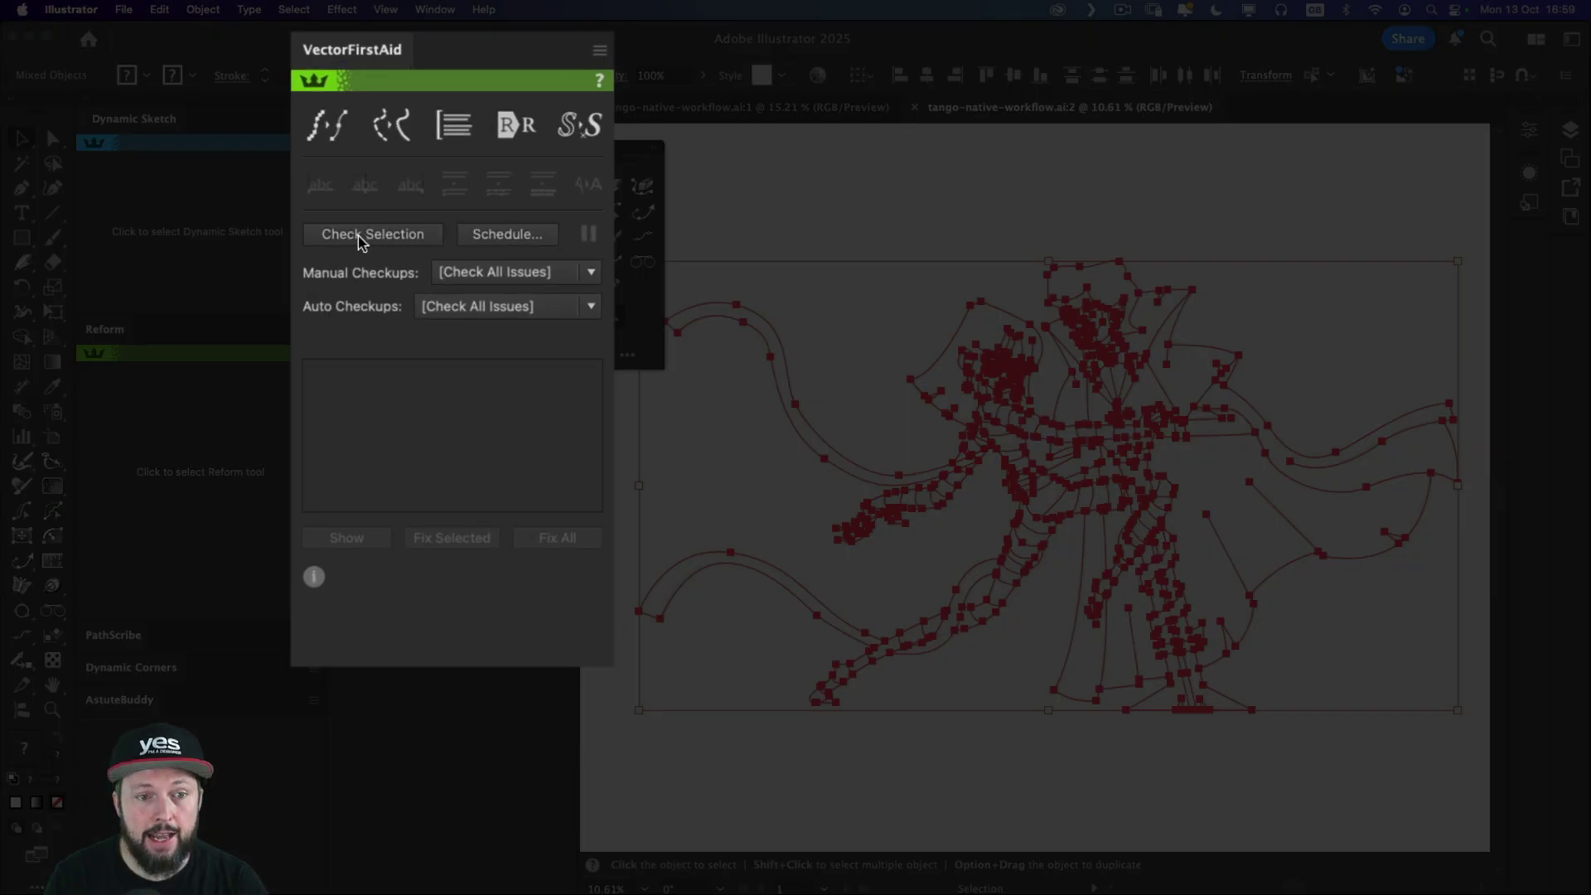
# Run the VectorFirstAid check and fix the 3 short handles it reports.
pyautogui.click(372, 236)
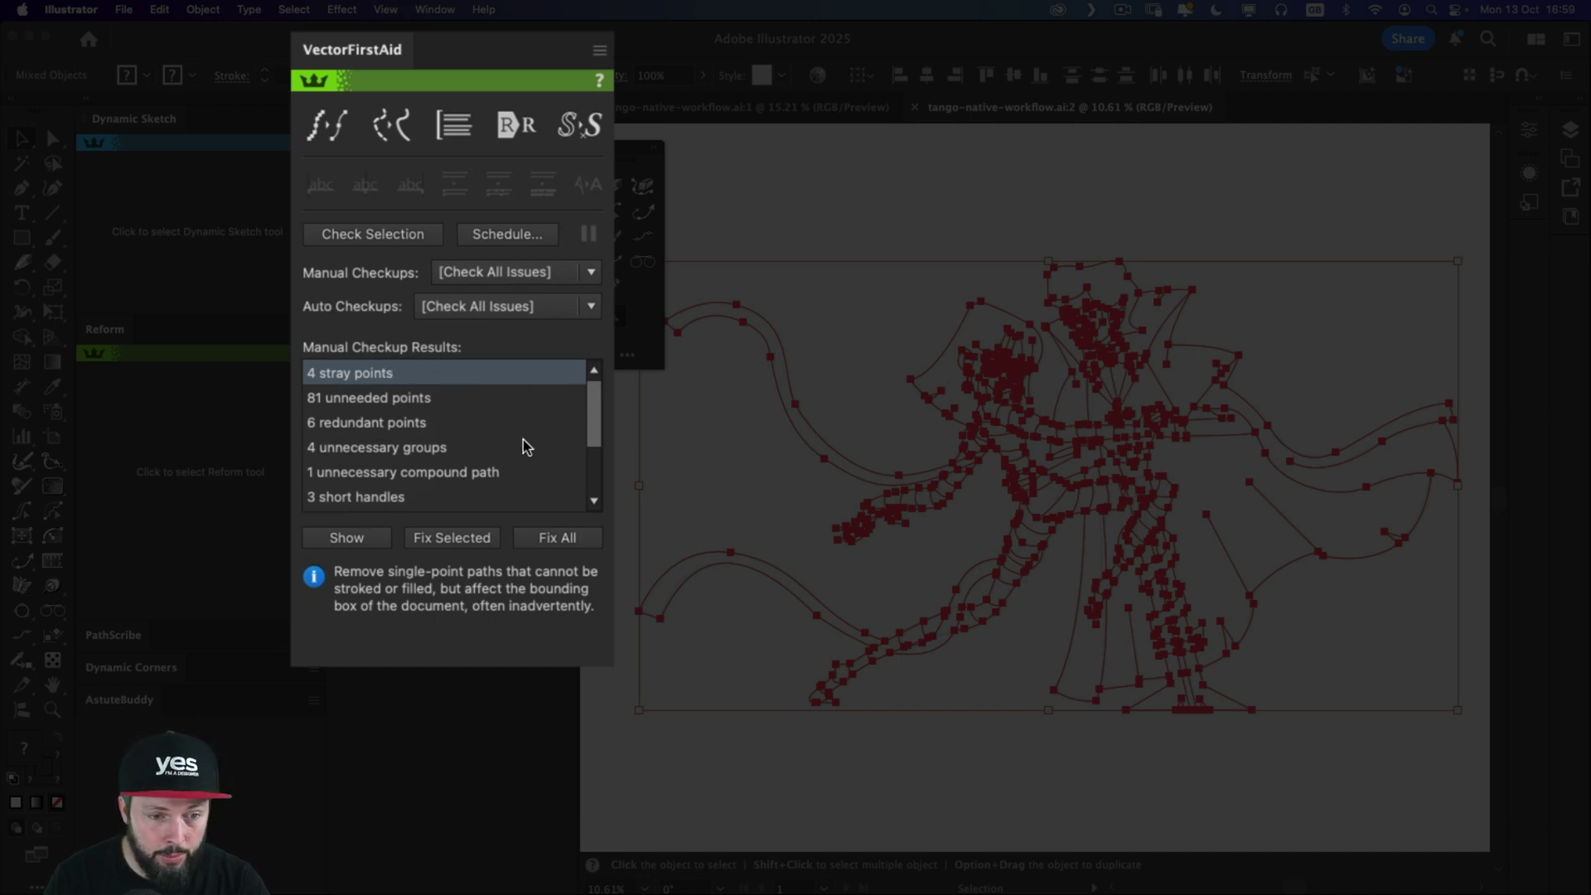
pyautogui.moveTo(595, 411); pyautogui.dragTo(595, 456)
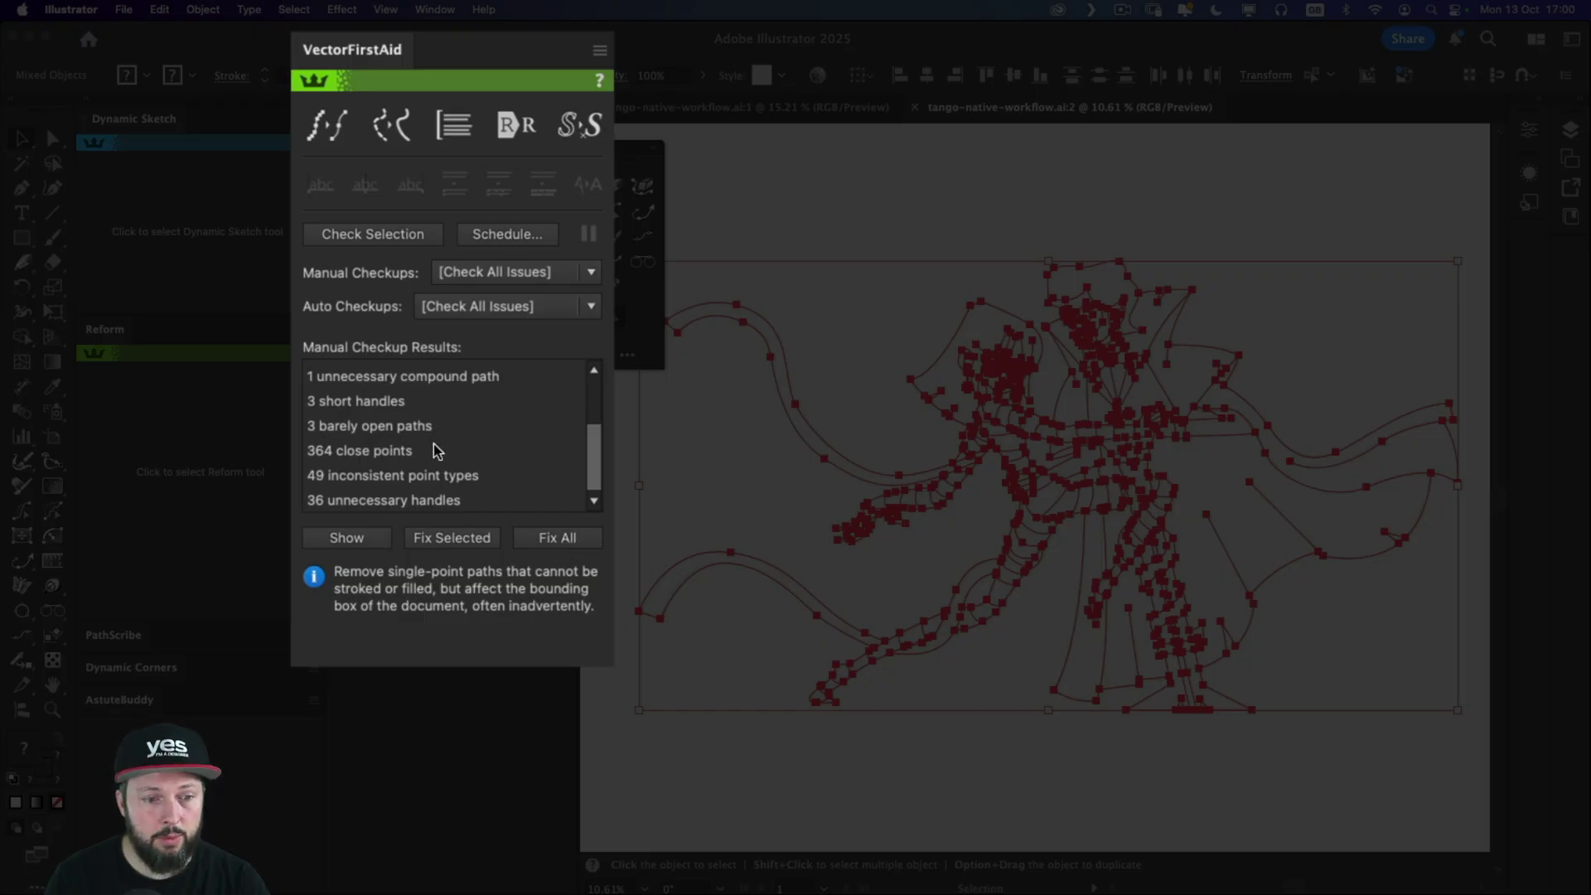
pyautogui.click(419, 401)
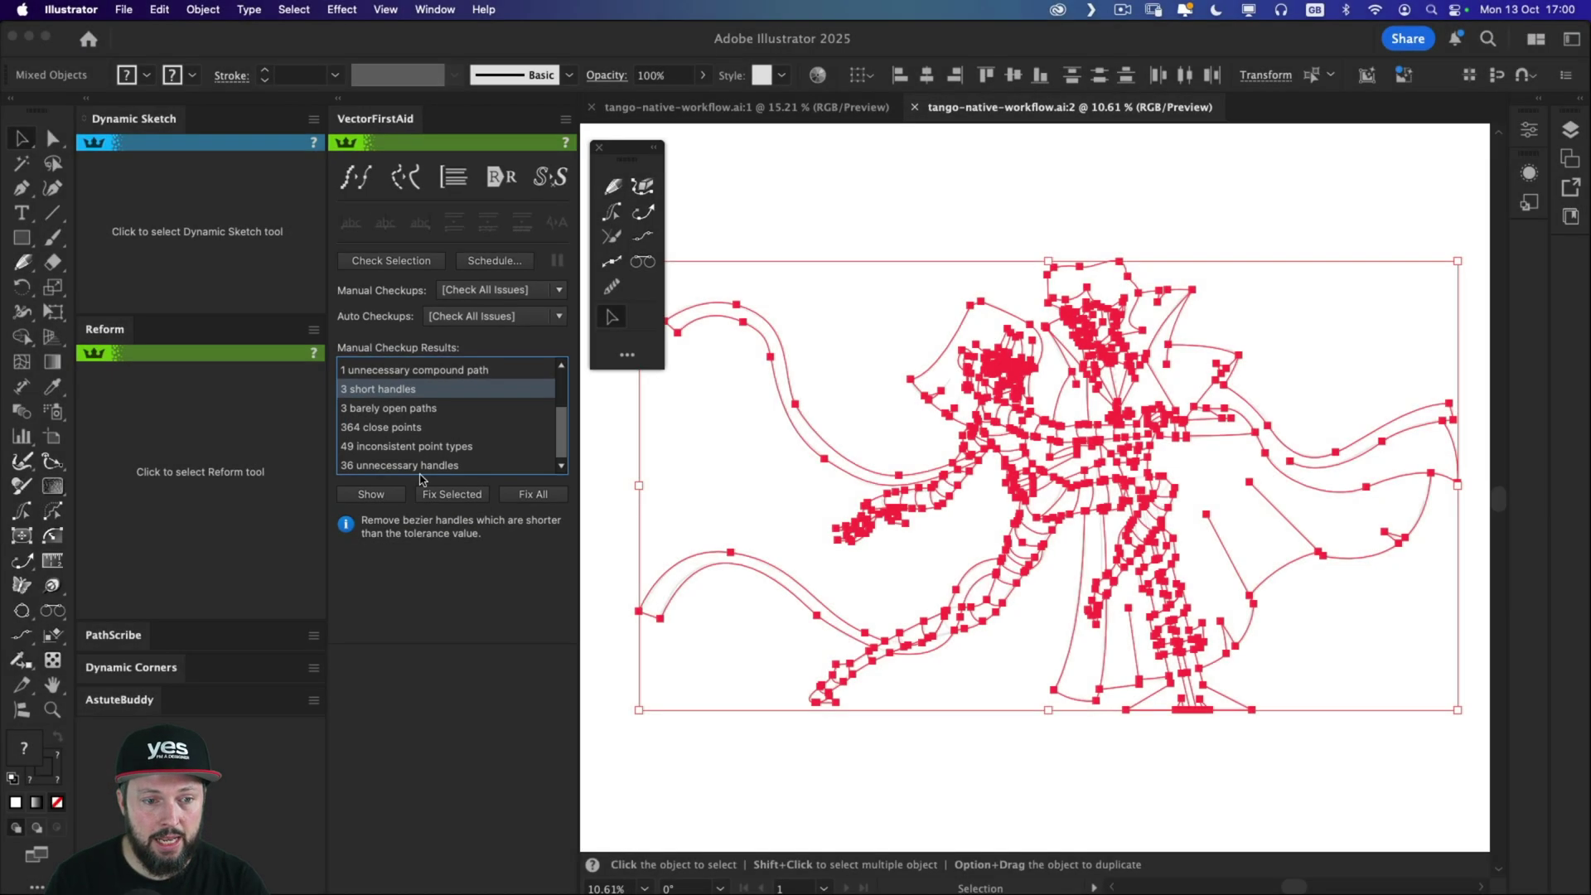
pyautogui.click(371, 493)
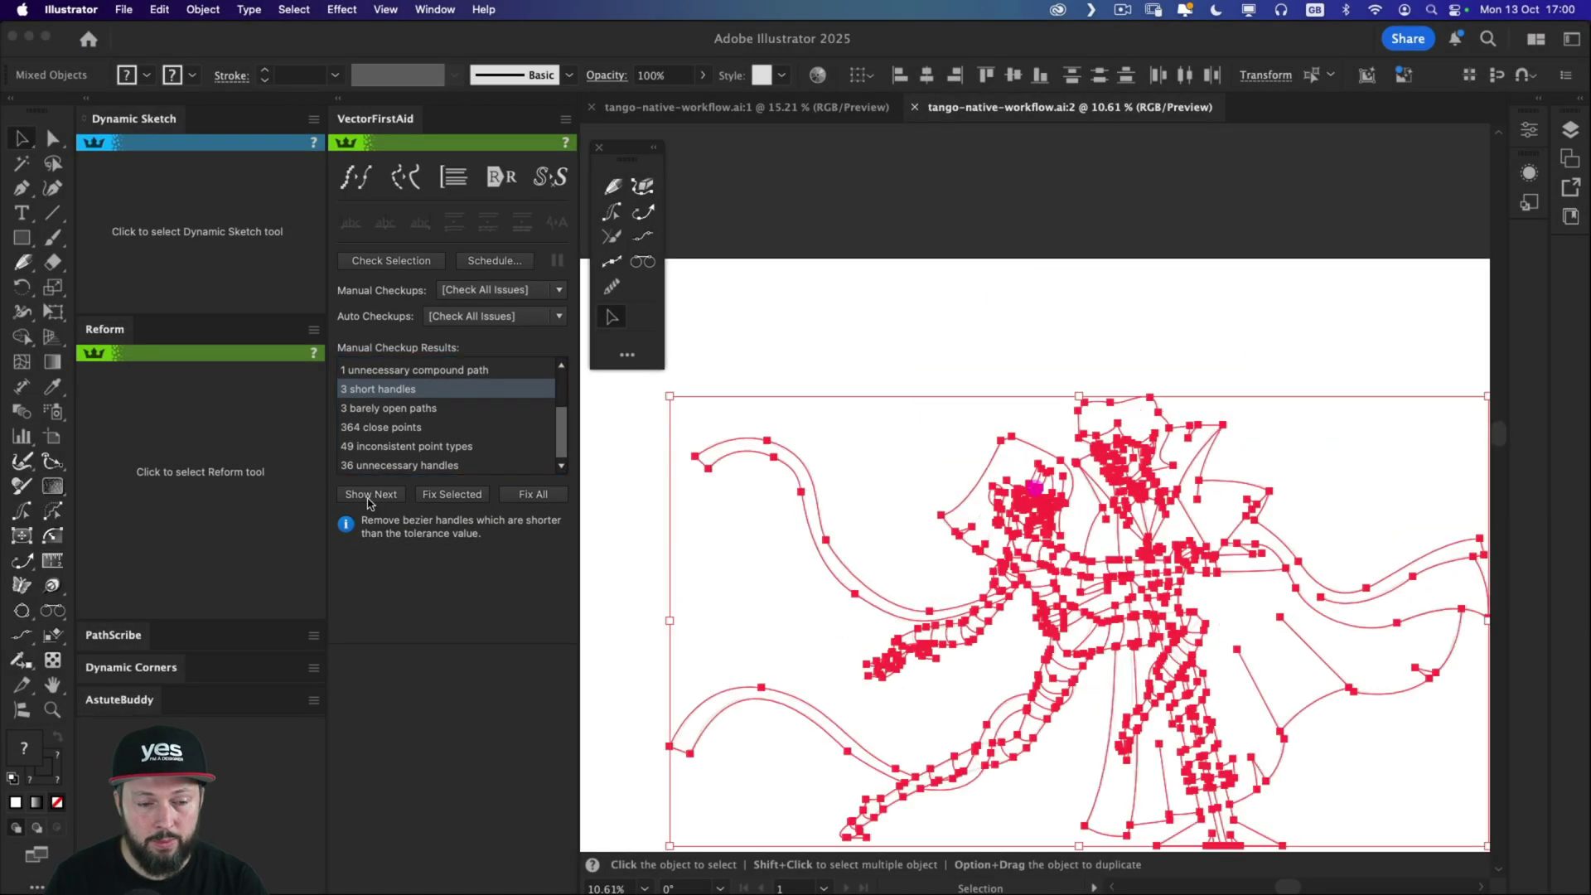
pyautogui.scroll(-3, 961, 419)
pyautogui.hscroll(3, 961, 418)
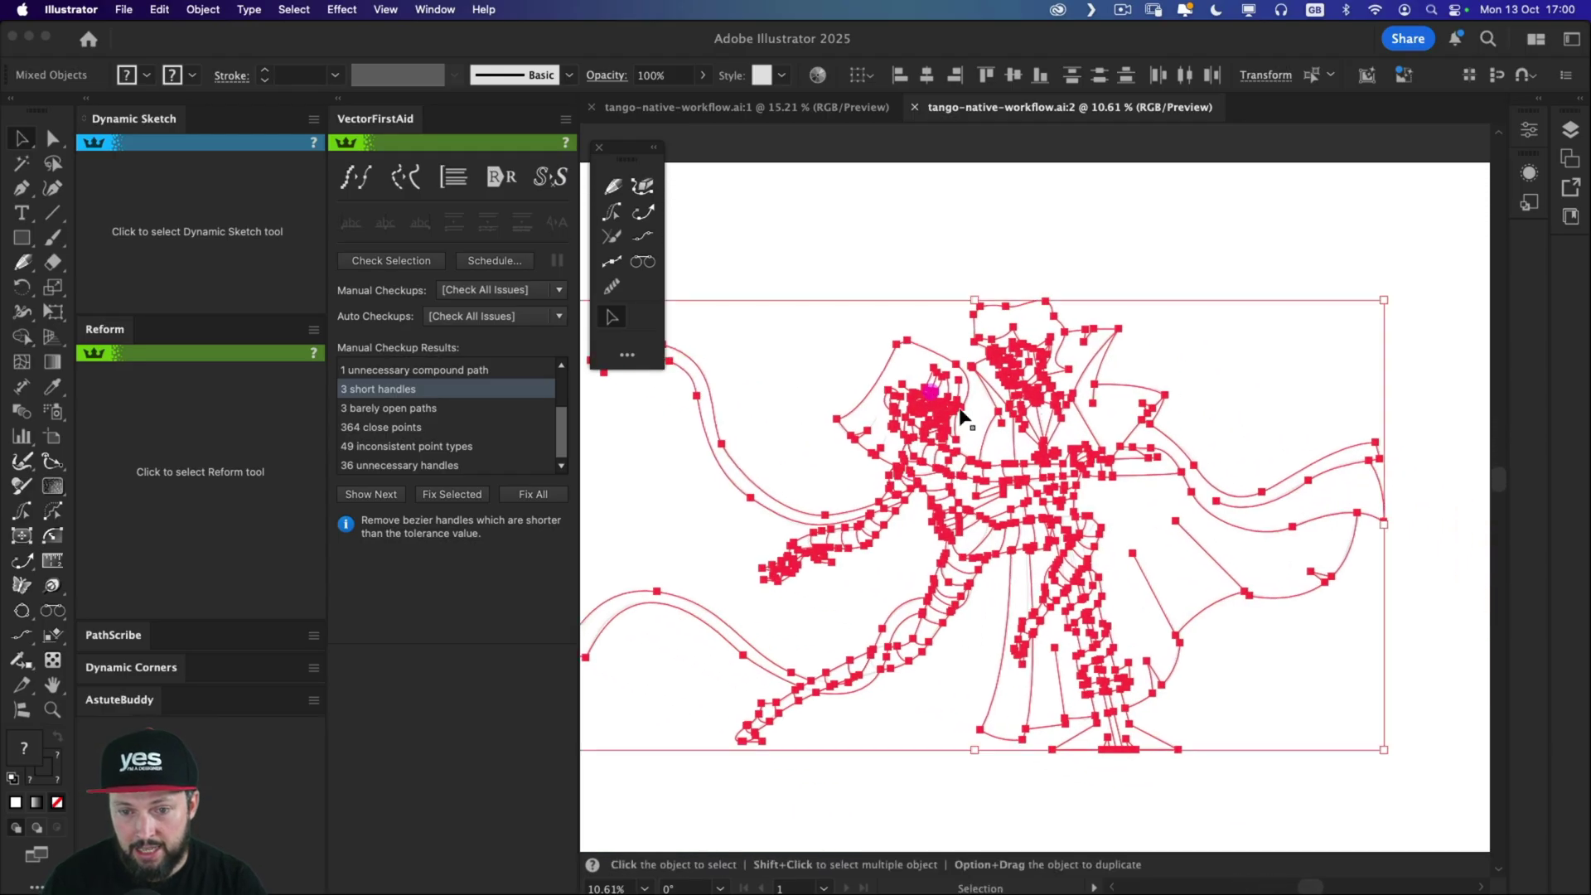
pyautogui.scroll(5, 961, 419)
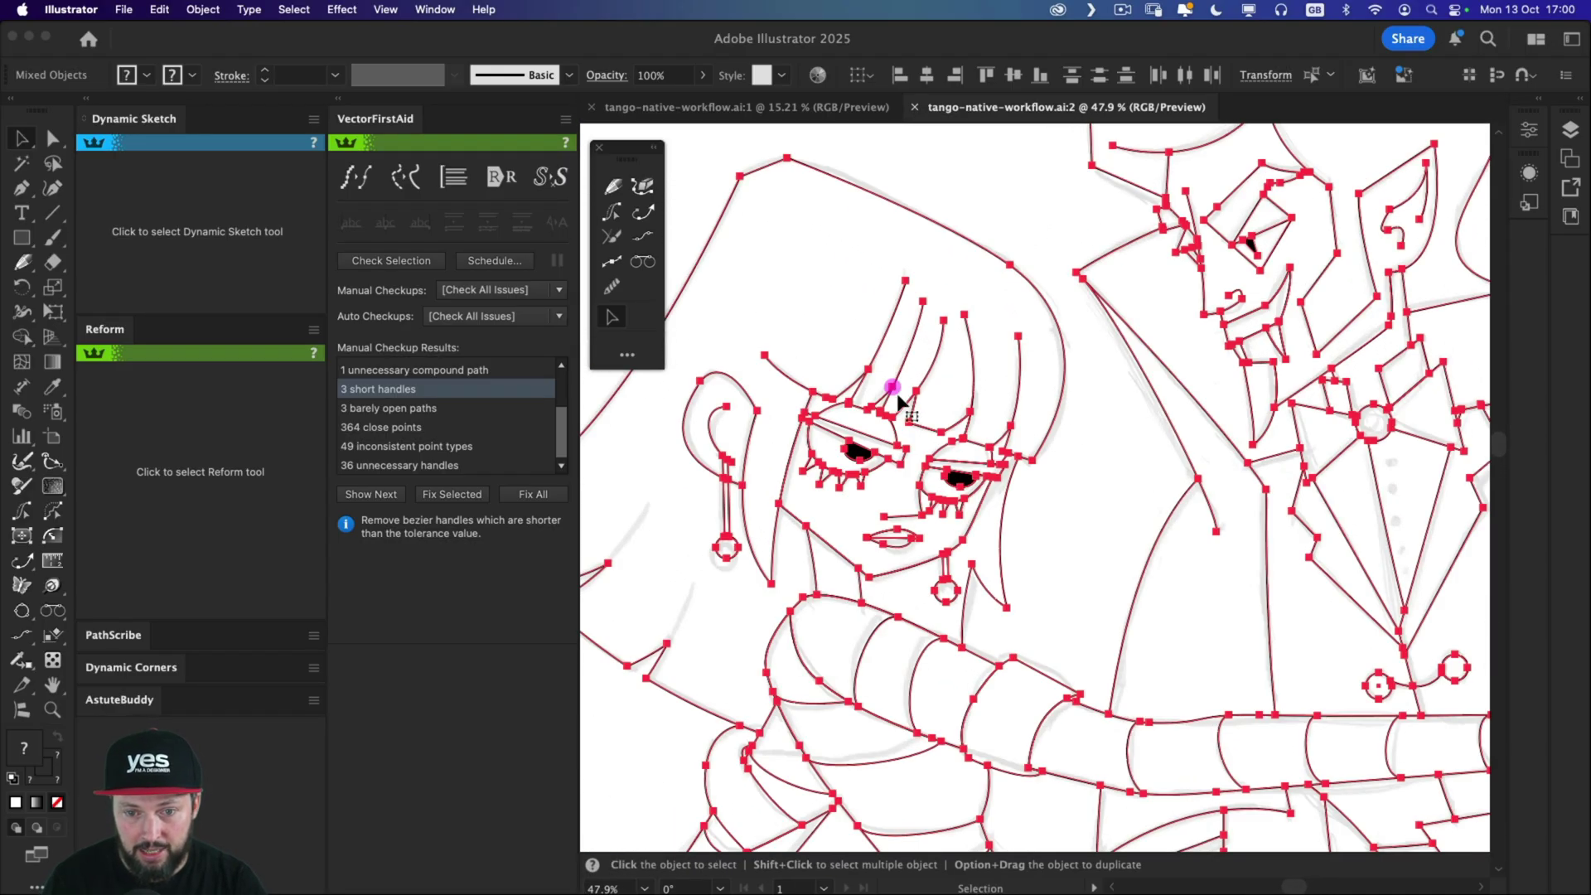
pyautogui.click(424, 499)
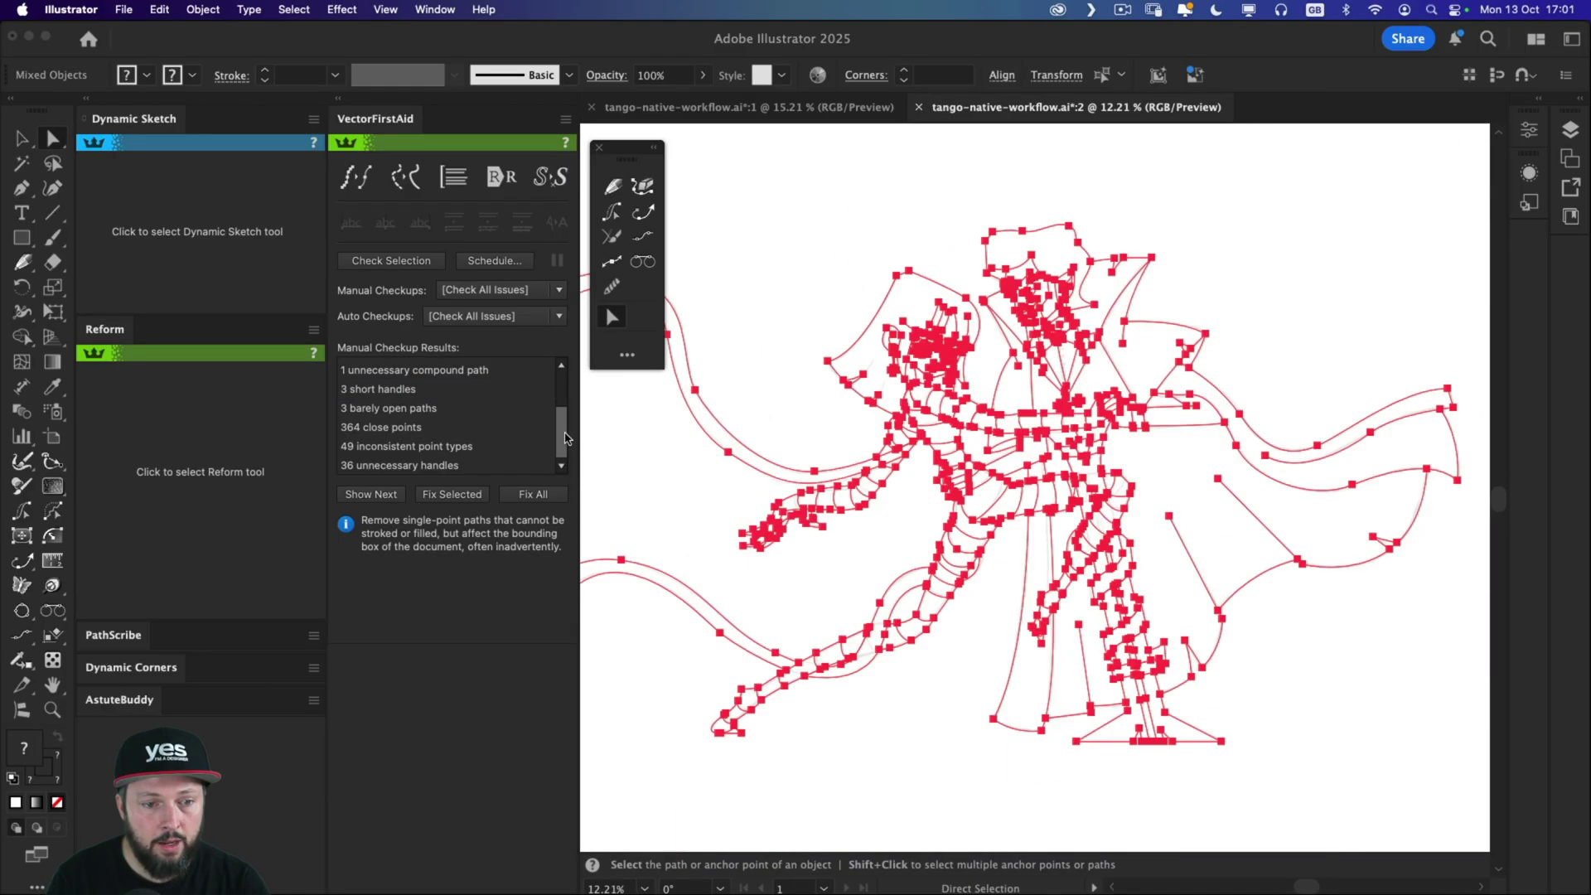
# Pick the 4 stray points issue and zoom to the first stray point.
pyautogui.scroll(4, 562, 372)
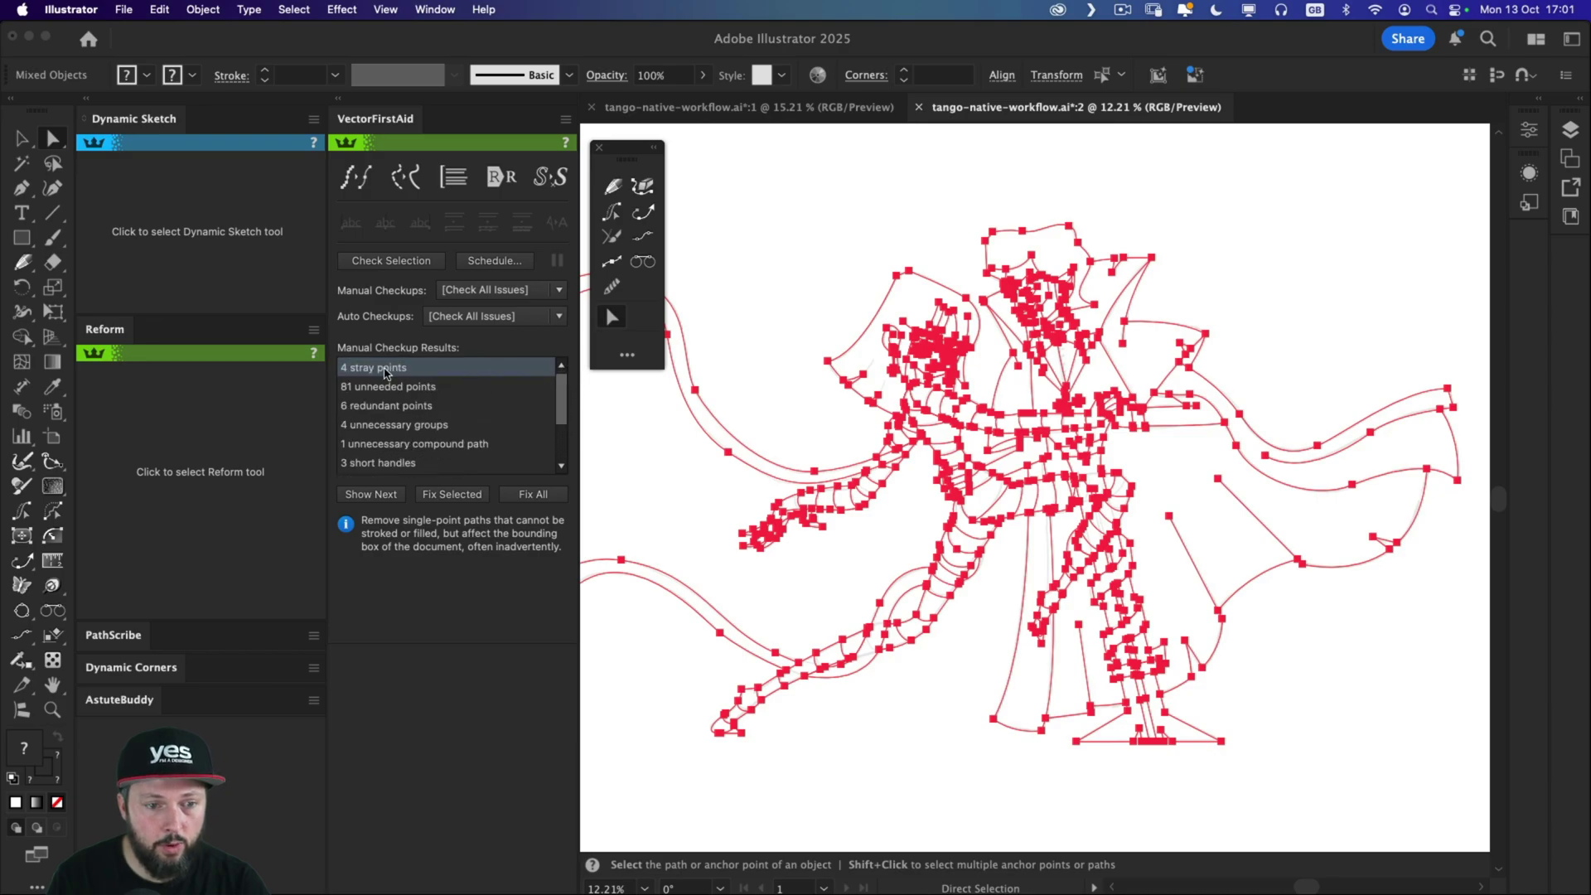
pyautogui.click(391, 376)
pyautogui.click(375, 495)
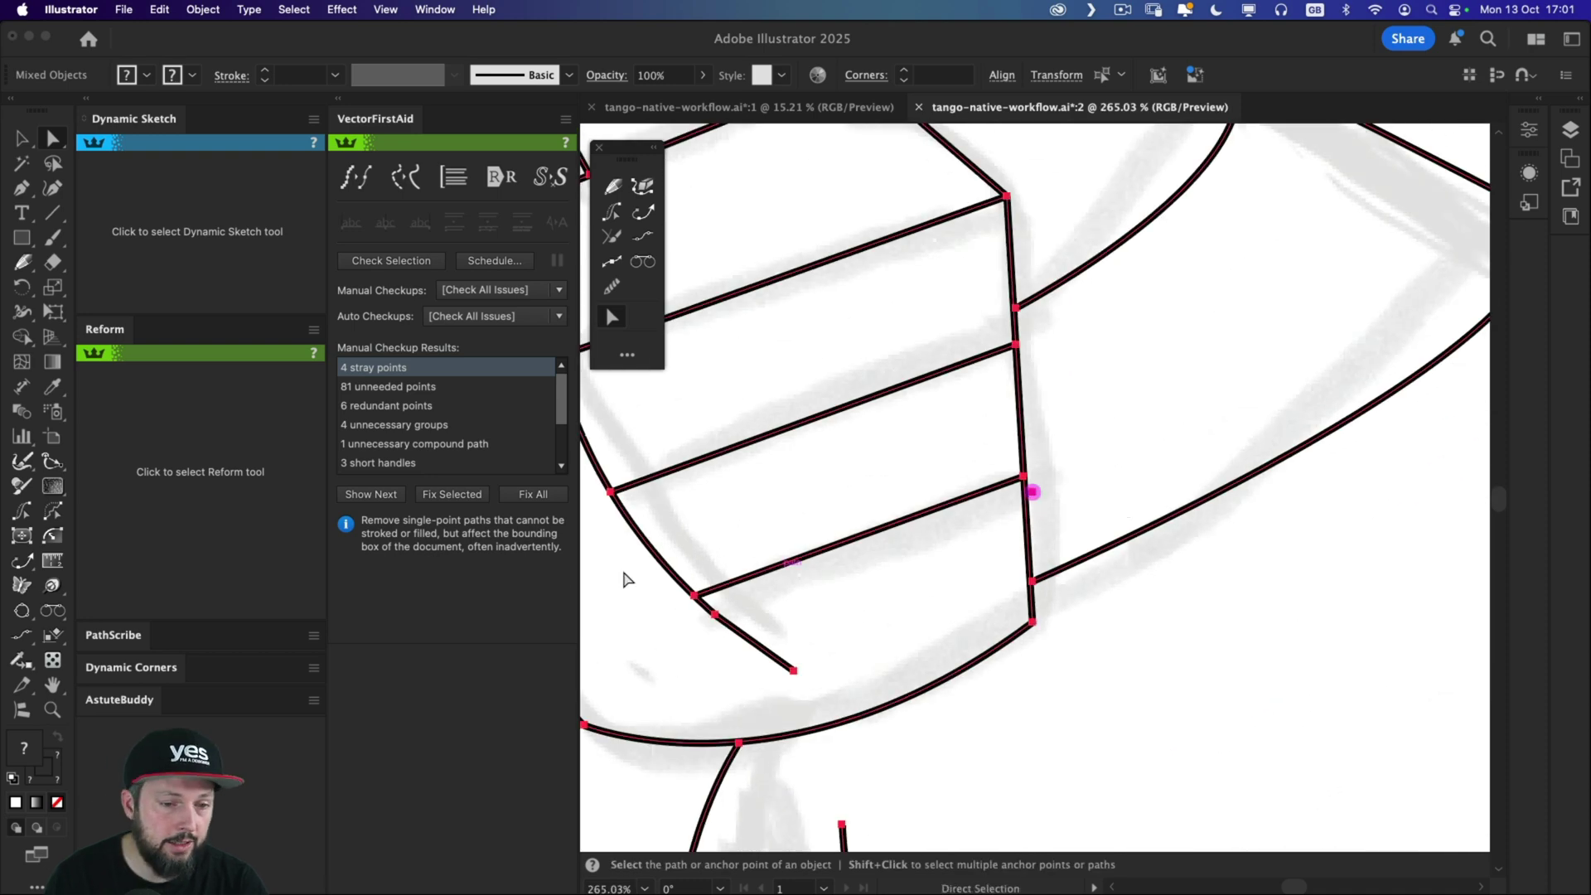
# Fit the artboard, apply Fix All to the remaining issues, then deselect and zoom in.
pyautogui.press('super+0')
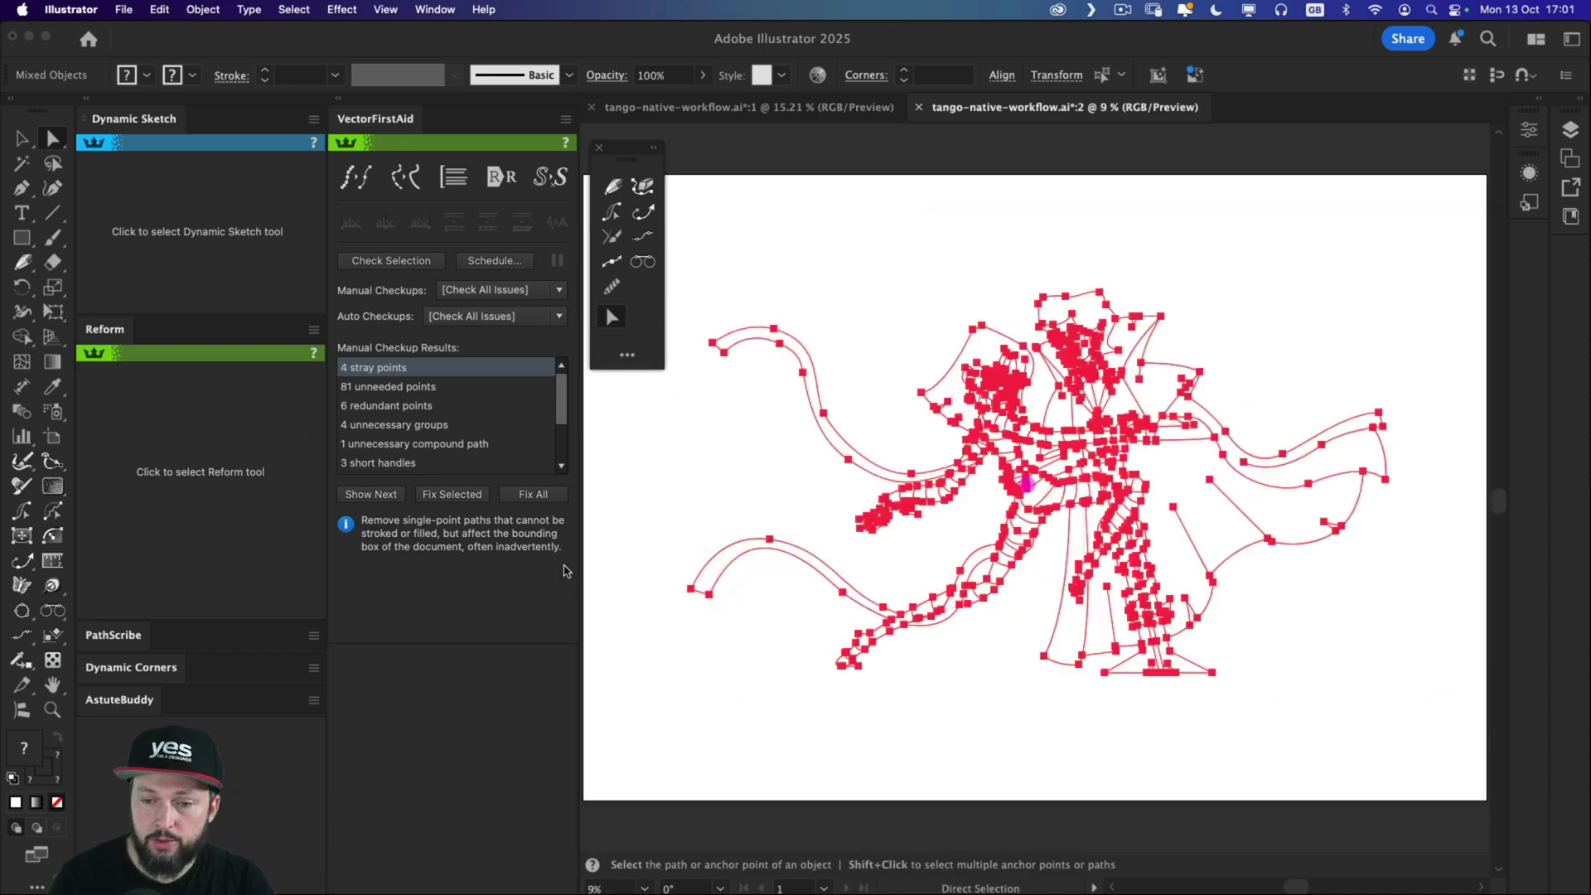
pyautogui.click(544, 495)
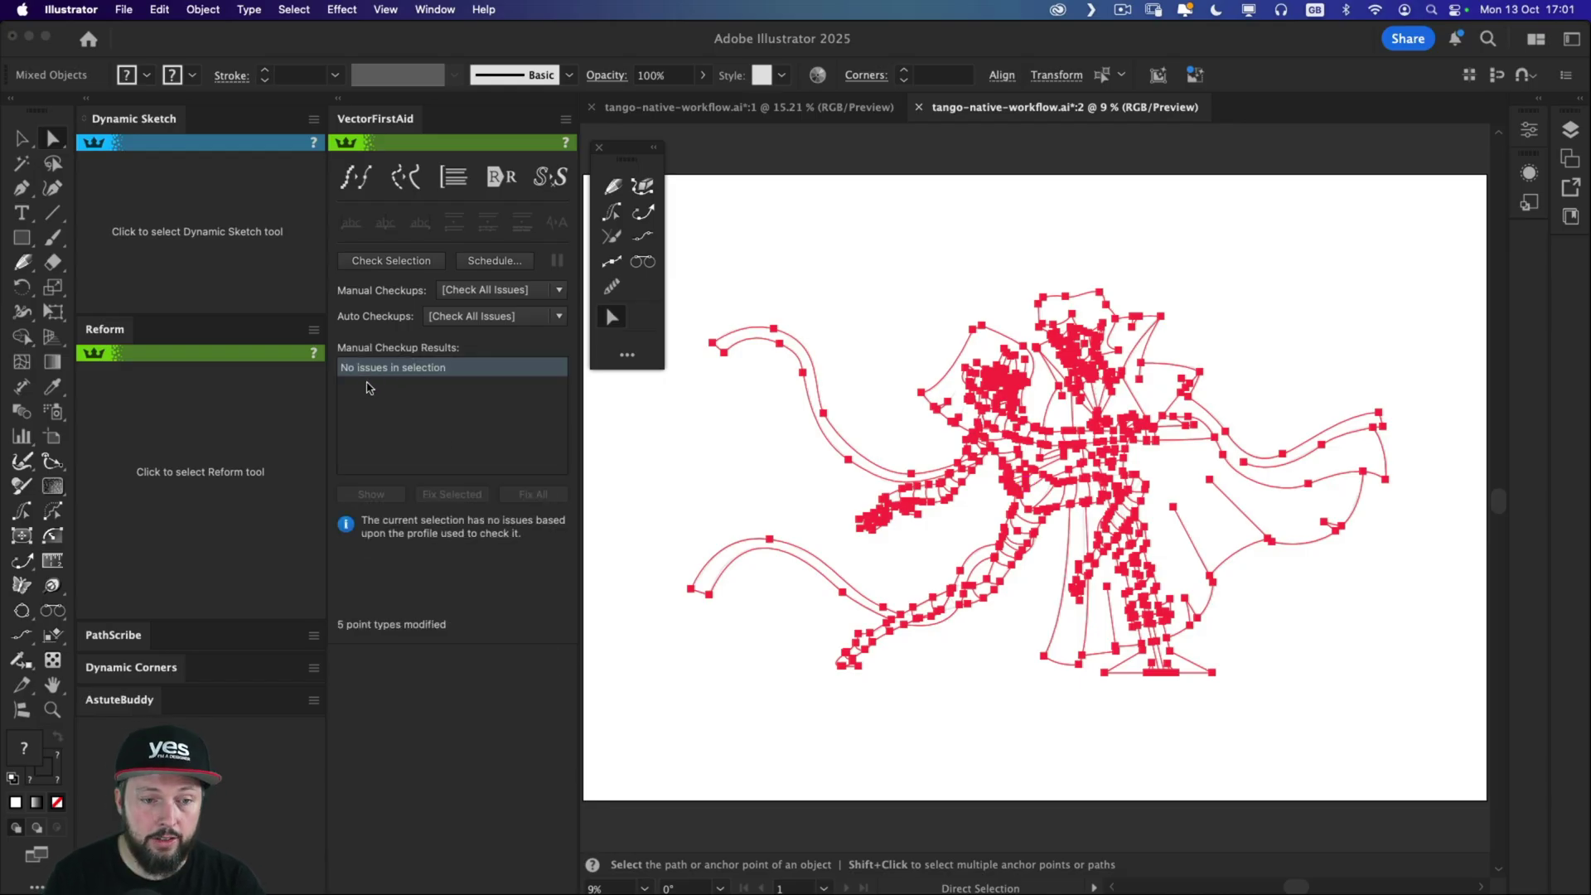
pyautogui.click(1087, 274)
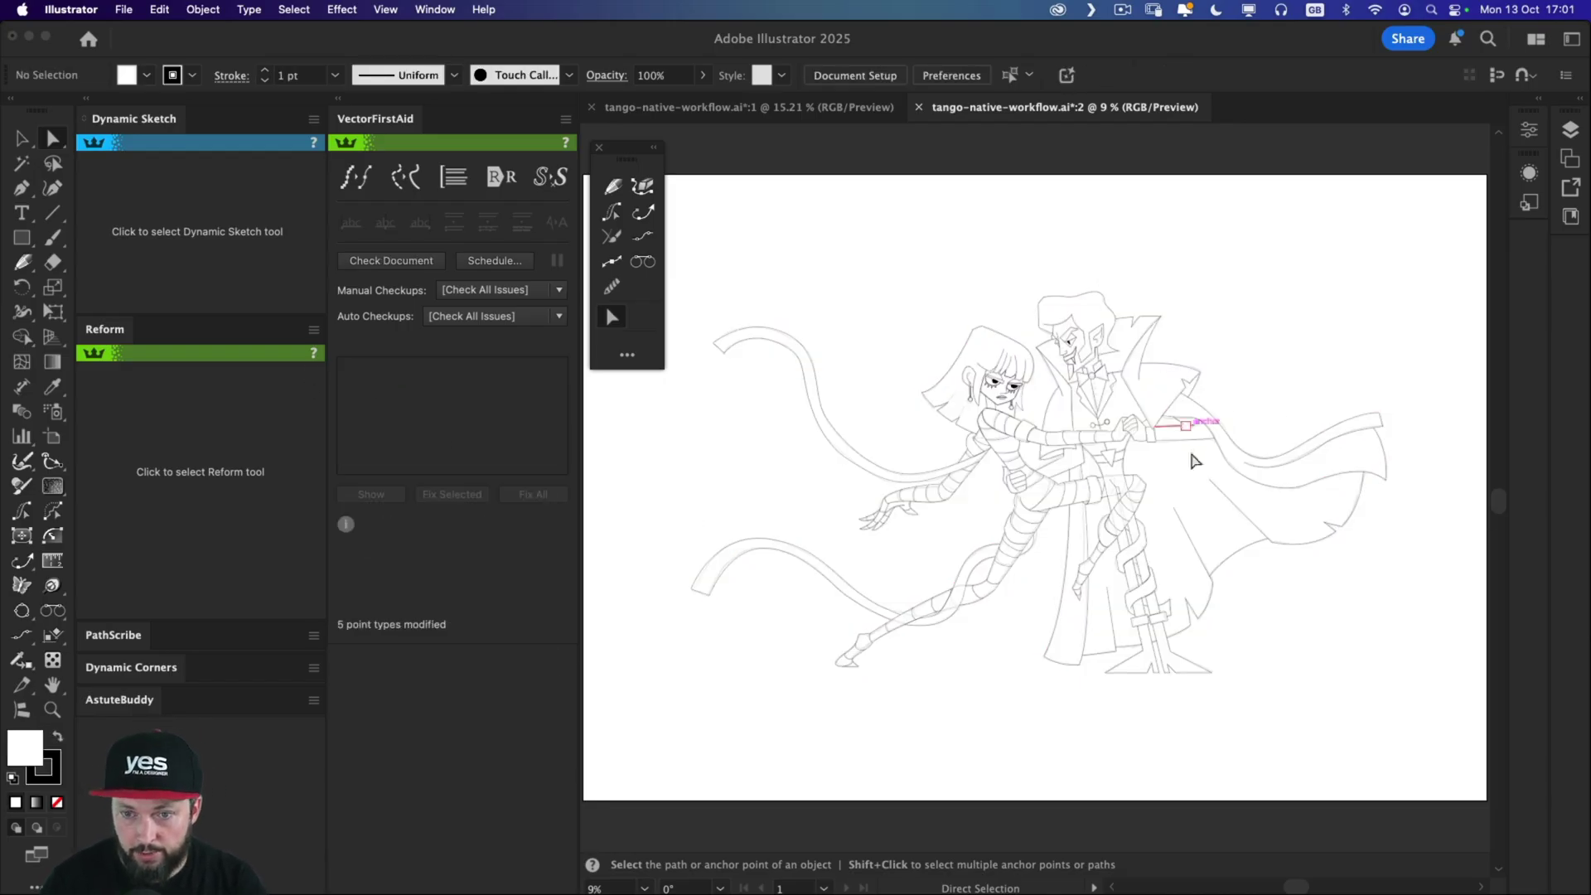
pyautogui.scroll(3, 1204, 465)
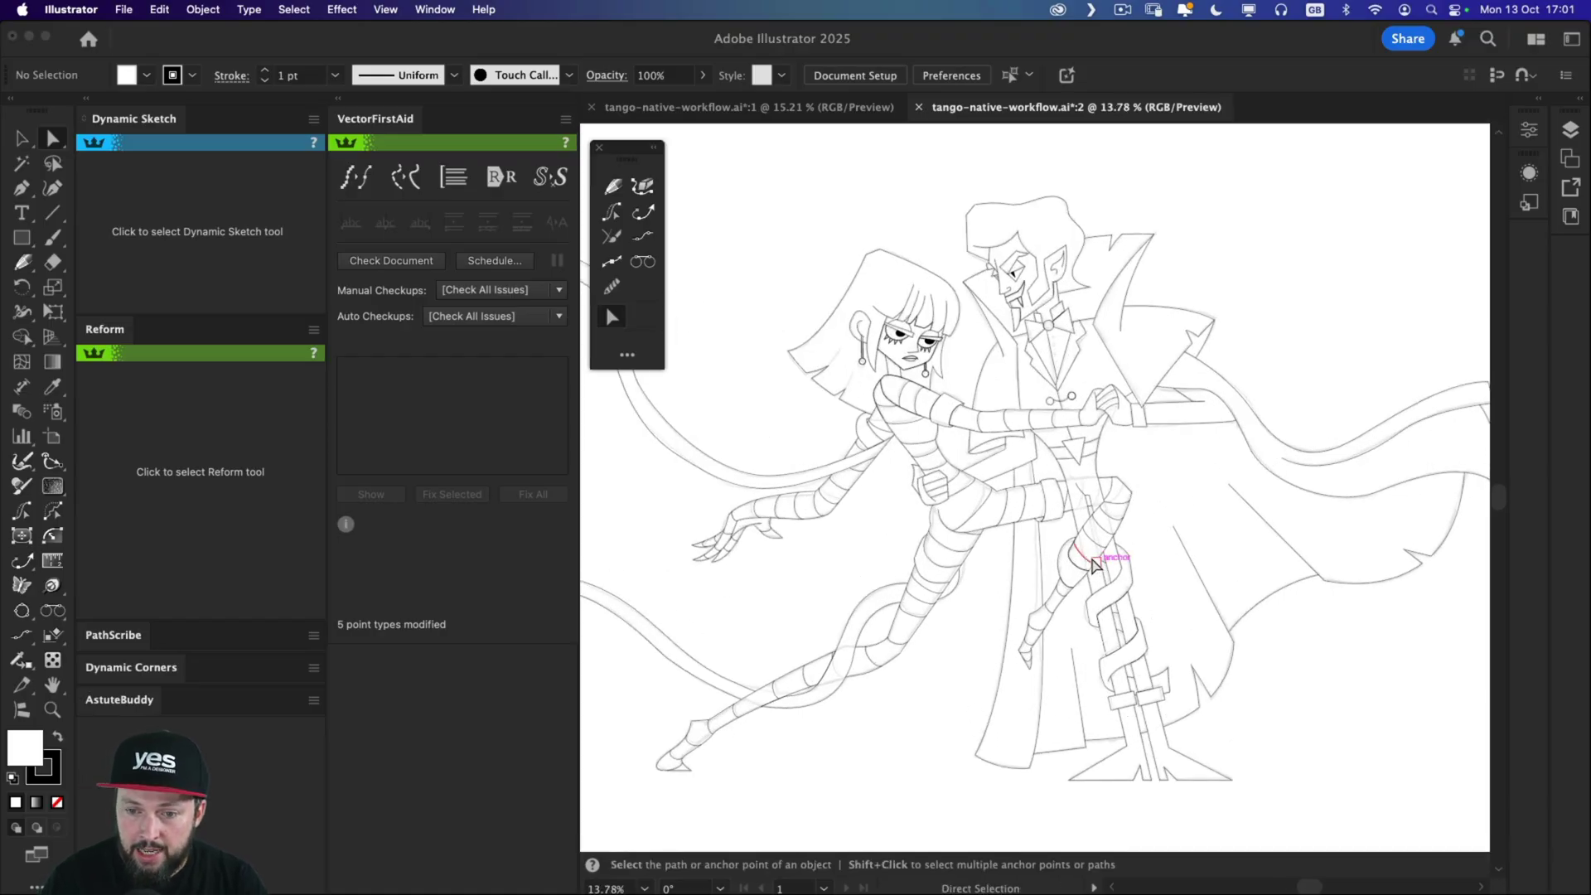